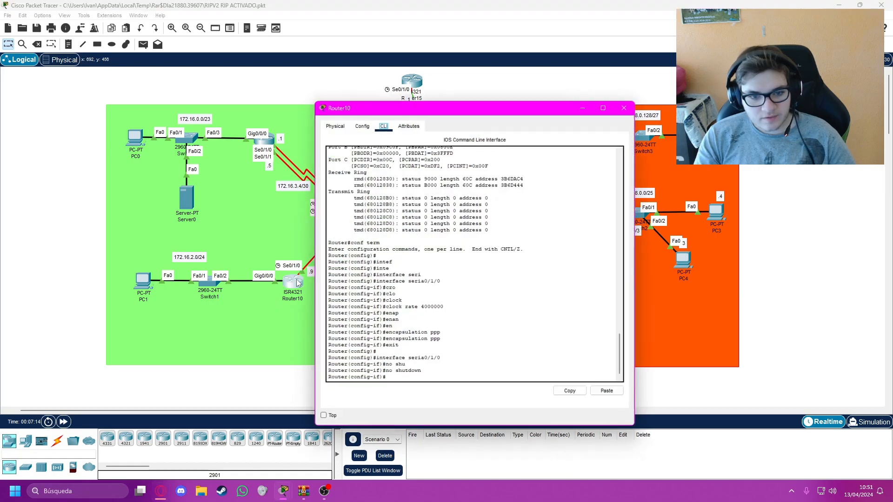
Leave interface and global configuration mode in Router10's command line, returning to the privileged EXEC prompt
{"action": "left_click_drag", "start_coordinate": [474, 320], "coordinate": [477, 329]}
{"action": "key", "text": "Return"}
{"action": "key", "text": "Return"}
{"action": "key", "text": "Return"}
{"action": "key", "text": "Return"}
{"action": "key", "text": "Return"}
{"action": "key", "text": "Return"}
{"action": "key", "text": "Return"}
{"action": "key", "text": "Return"}
{"action": "key", "text": "Return"}
{"action": "key", "text": "Return"}
{"action": "key", "text": "Return"}
{"action": "key", "text": "Return"}
{"action": "key", "text": "Return"}
{"action": "key", "text": "Return"}
{"action": "key", "text": "Return"}
{"action": "key", "text": "Return"}
{"action": "key", "text": "Return"}
{"action": "key", "text": "Return"}
{"action": "key", "text": "Return"}
{"action": "key", "text": "Return"}
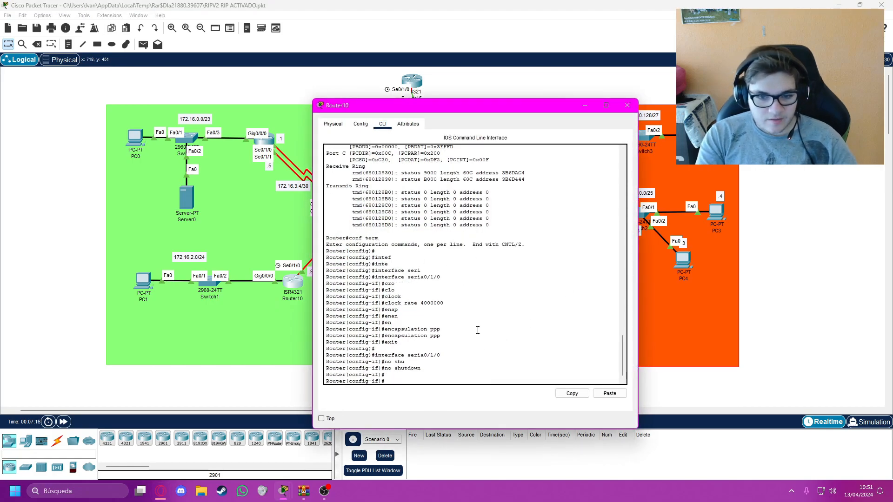
{"action": "key", "text": "Return"}
{"action": "type", "text": "exit"}
{"action": "key", "text": "Return"}
{"action": "type", "text": "exit"}
{"action": "key", "text": "Return"}
{"action": "key", "text": "Return"}
{"action": "key", "text": "Return"}
{"action": "key", "text": "Return"}
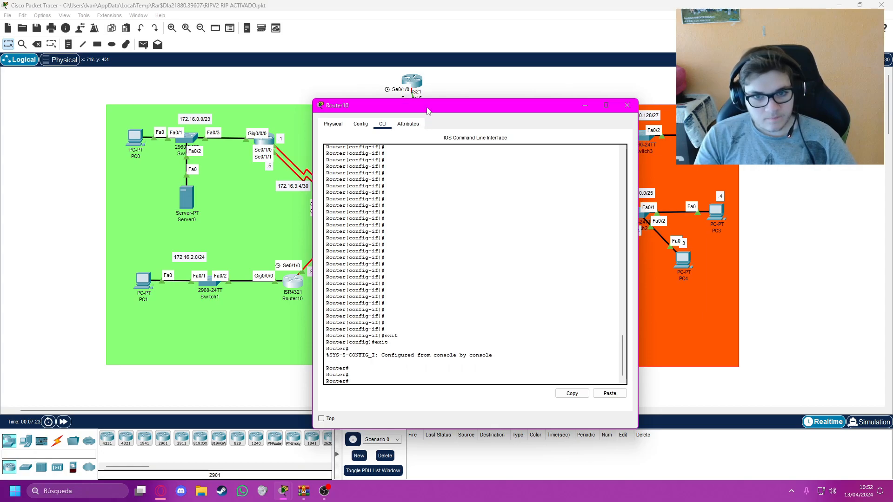
Run show controllers serial0/1/0 on Router10 and examine whether the cable end is DCE or DTE
{"action": "left_click_drag", "start_coordinate": [426, 106], "coordinate": [545, 87]}
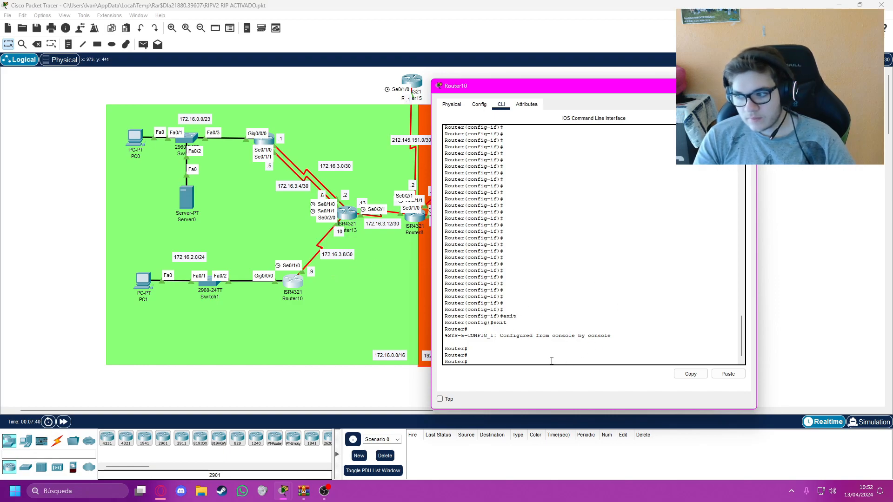
{"action": "type", "text": "show controllers serial0/1/0"}
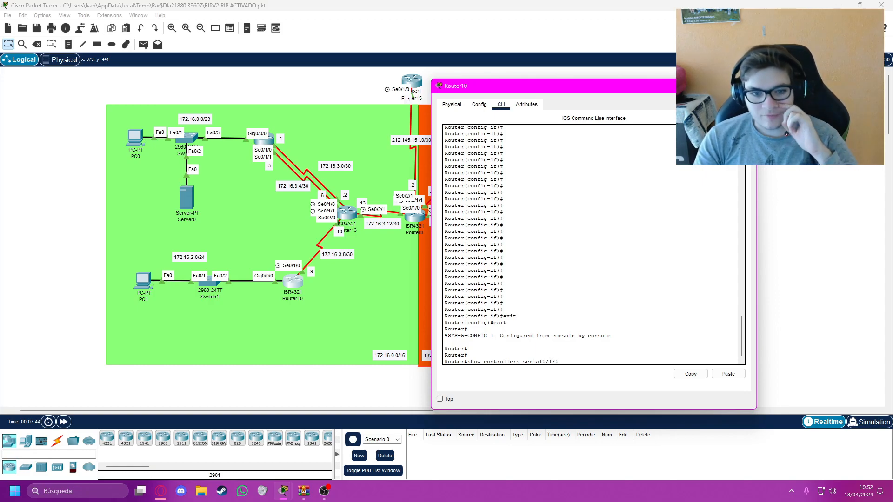
{"action": "key", "text": "Return"}
{"action": "scroll", "coordinate": [496, 293], "scroll_direction": "up", "scroll_amount": 2}
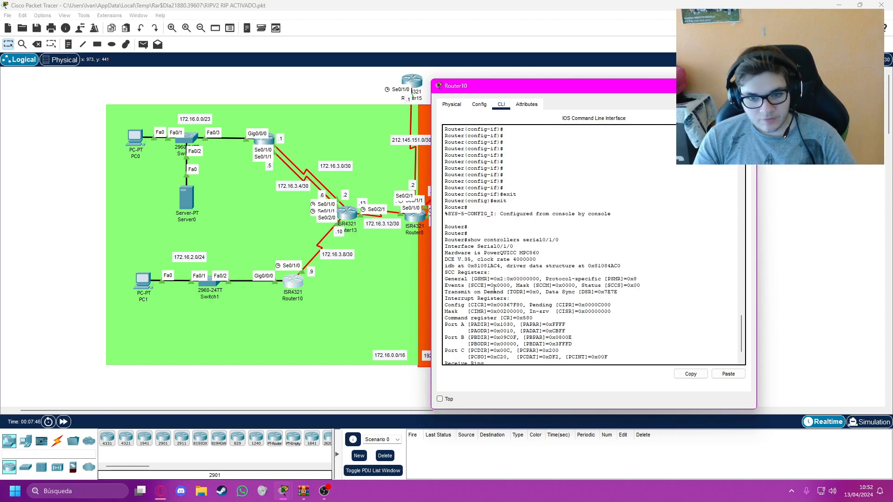
{"action": "left_click_drag", "start_coordinate": [444, 259], "coordinate": [471, 259]}
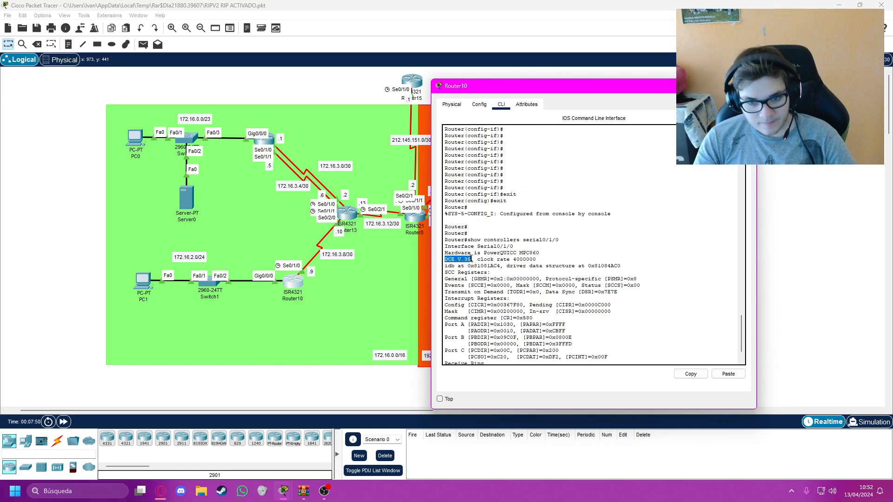
Close Router10, open Router13's command line and end its configuration mode
{"action": "left_click", "coordinate": [746, 86]}
{"action": "left_click", "coordinate": [346, 213]}
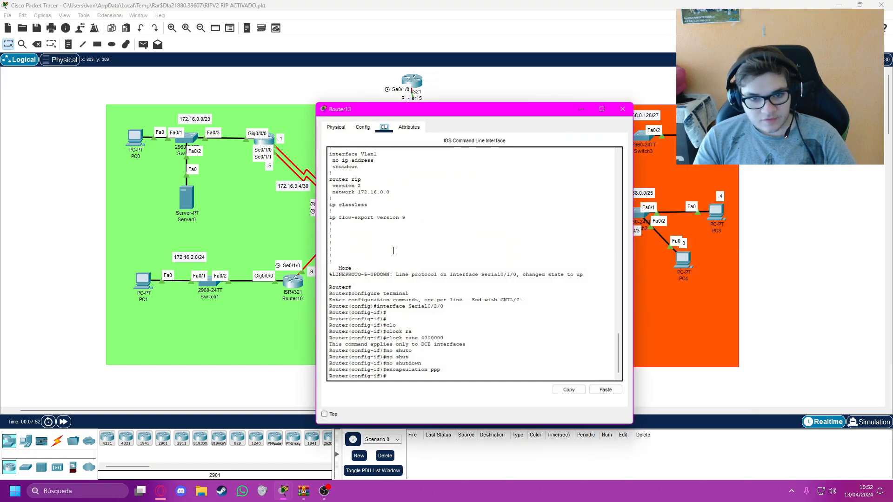
{"action": "left_click_drag", "start_coordinate": [393, 110], "coordinate": [525, 97]}
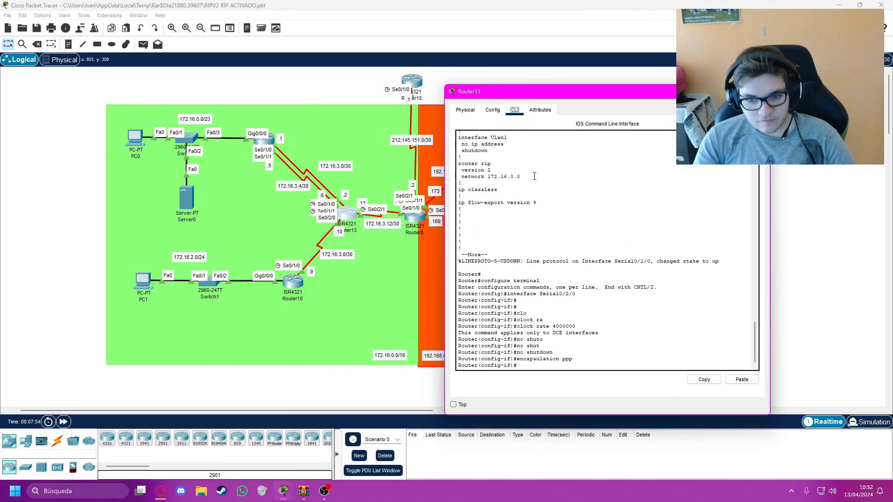
{"action": "left_click", "coordinate": [686, 351]}
{"action": "key", "text": "Return"}
{"action": "key", "text": "Return"}
{"action": "key", "text": "Return"}
{"action": "key", "text": "Return"}
{"action": "key", "text": "Return"}
{"action": "key", "text": "Return"}
{"action": "key", "text": "Return"}
{"action": "key", "text": "Return"}
{"action": "key", "text": "Return"}
{"action": "key", "text": "Return"}
{"action": "key", "text": "Return"}
{"action": "key", "text": "Return"}
{"action": "key", "text": "Return"}
{"action": "key", "text": "Return"}
{"action": "key", "text": "Return"}
{"action": "key", "text": "Return"}
{"action": "key", "text": "Return"}
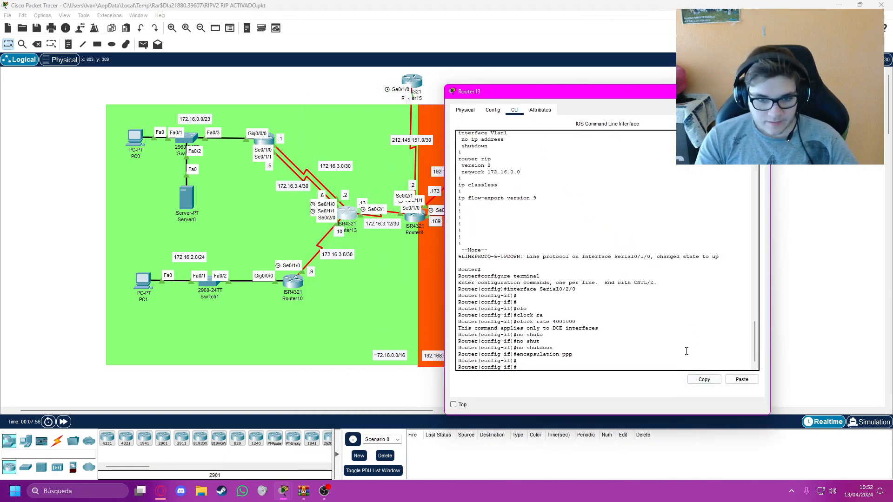
{"action": "type", "text": "end"}
{"action": "key", "text": "Return"}
{"action": "key", "text": "Return"}
Run show controllers serial0/2/0 on Router13 and examine the cable end type of that interface
{"action": "type", "text": "show "}
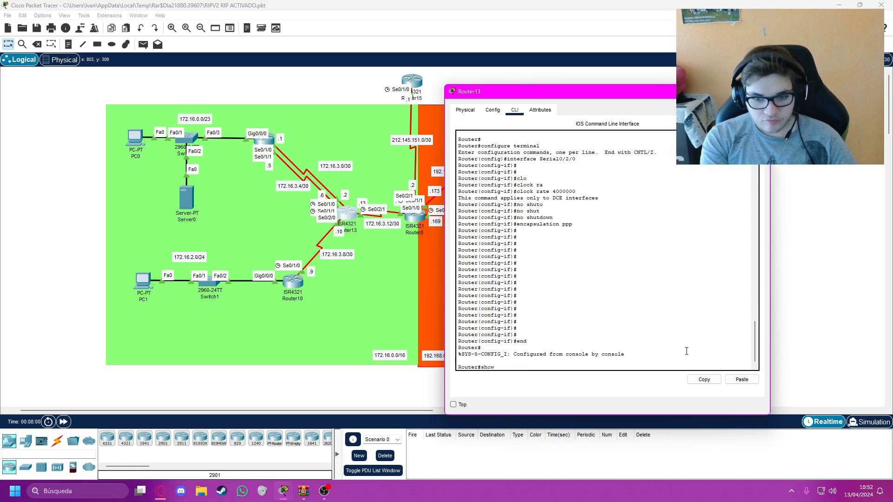
{"action": "type", "text": "controle"}
{"action": "key", "text": "Tab"}
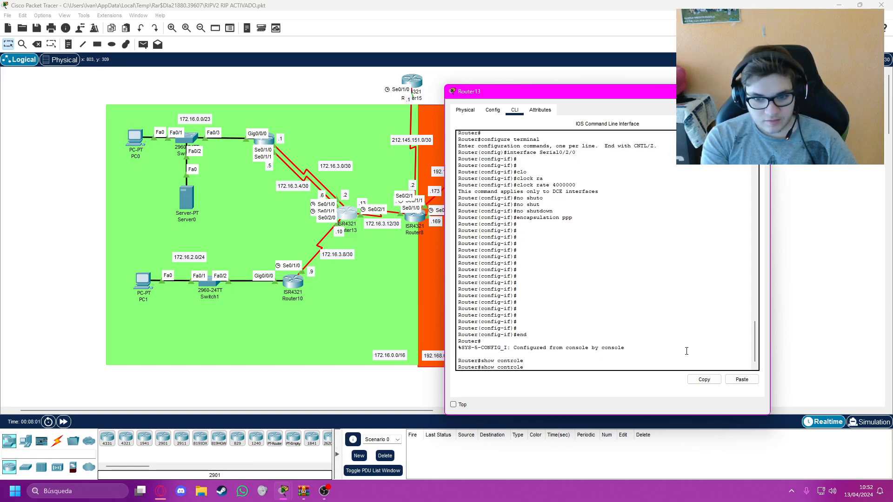
{"action": "key", "text": "BackSpace"}
{"action": "key", "text": "BackSpace"}
{"action": "type", "text": "l"}
{"action": "key", "text": "Tab"}
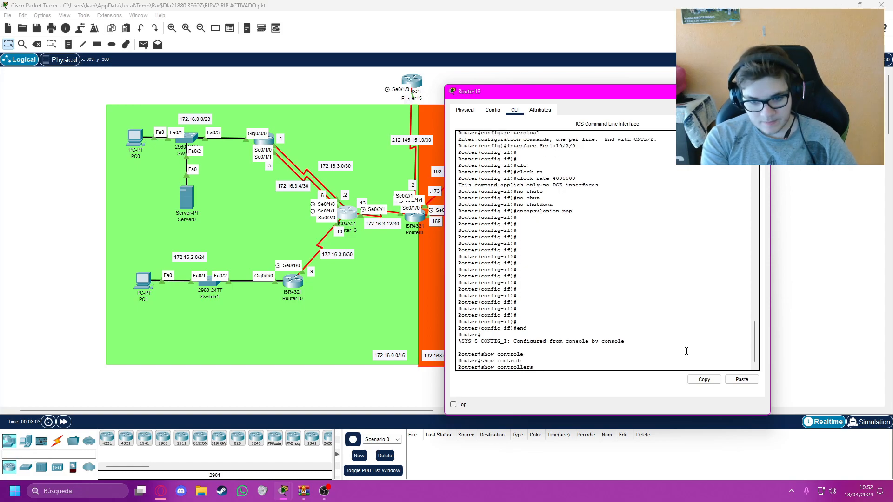
{"action": "type", "text": "seri"}
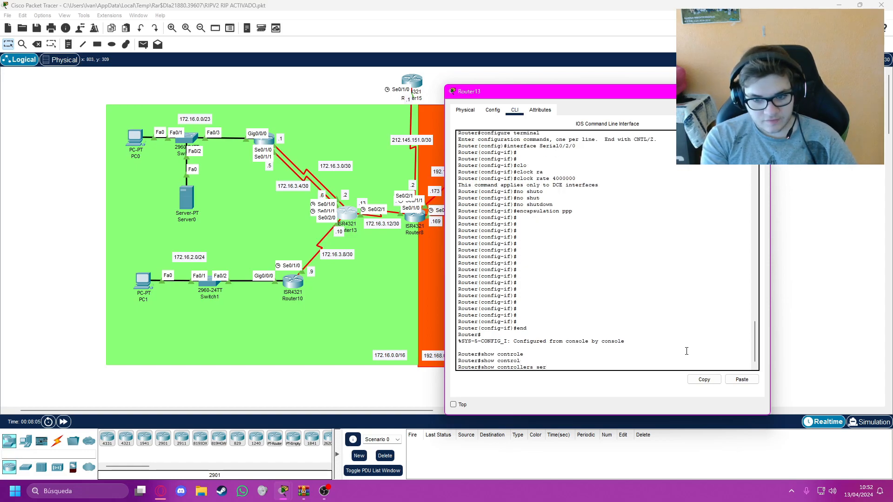
{"action": "key", "text": "Tab"}
{"action": "type", "text": "0/2/0"}
{"action": "key", "text": "Return"}
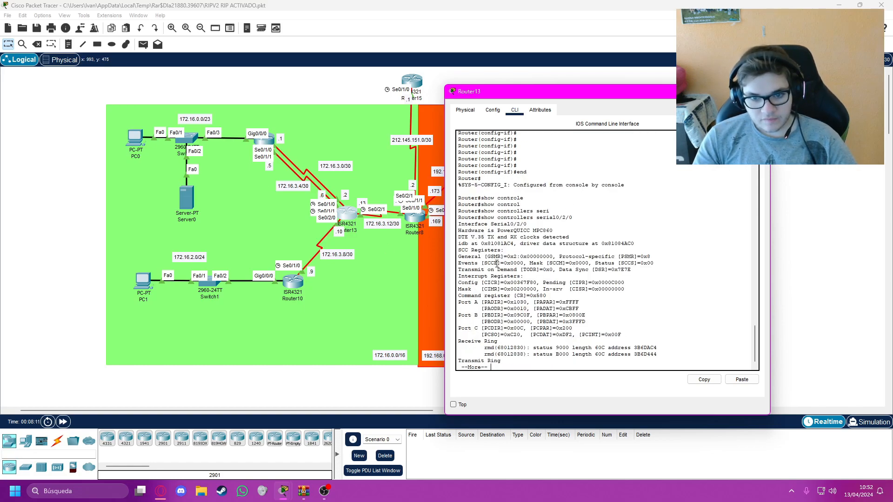
{"action": "left_click_drag", "start_coordinate": [458, 237], "coordinate": [471, 238]}
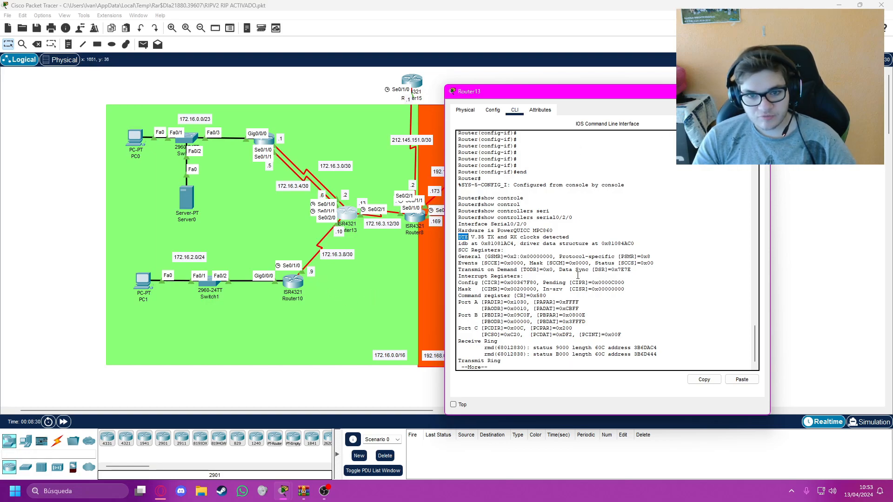
Return to Router10's command line, abort the paged output and enter global configuration mode
{"action": "left_click", "coordinate": [303, 286]}
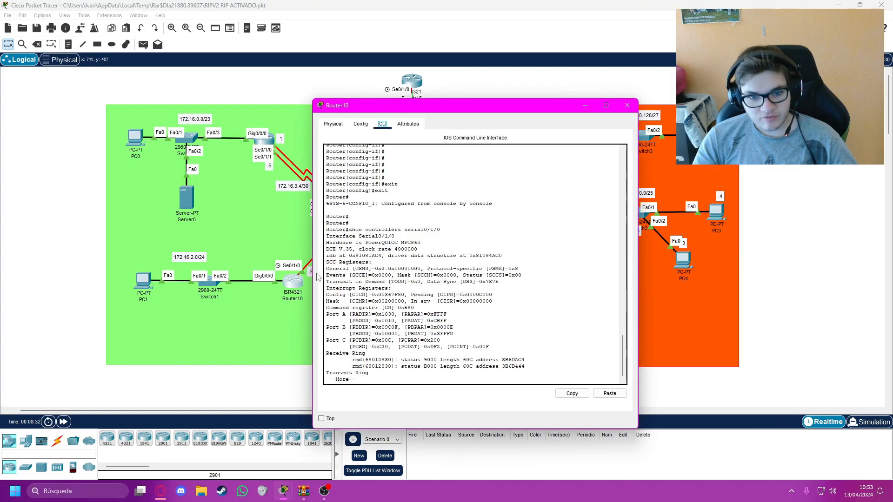
{"action": "left_click", "coordinate": [413, 380]}
{"action": "key", "text": "ctrl+c"}
{"action": "key", "text": "Return"}
{"action": "key", "text": "Return"}
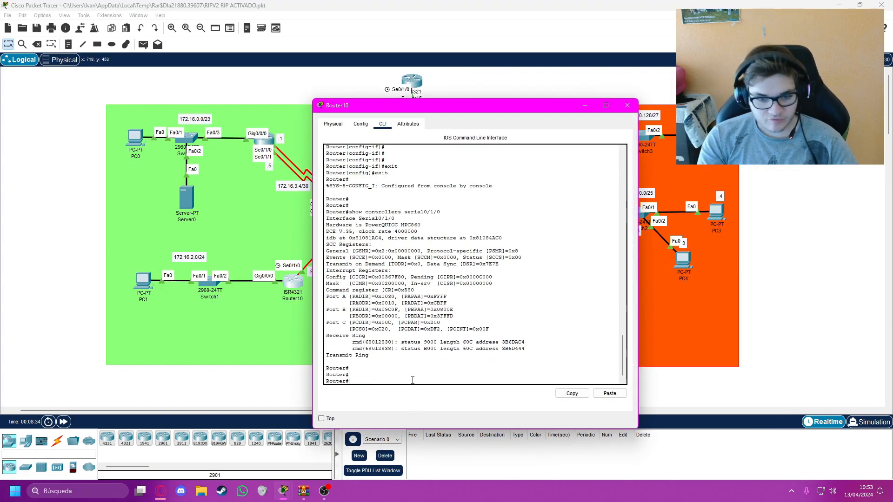
{"action": "key", "text": "Return"}
{"action": "key", "text": "Return"}
{"action": "key", "text": "Return"}
{"action": "key", "text": "Return"}
{"action": "key", "text": "Return"}
{"action": "key", "text": "Return"}
{"action": "key", "text": "Return"}
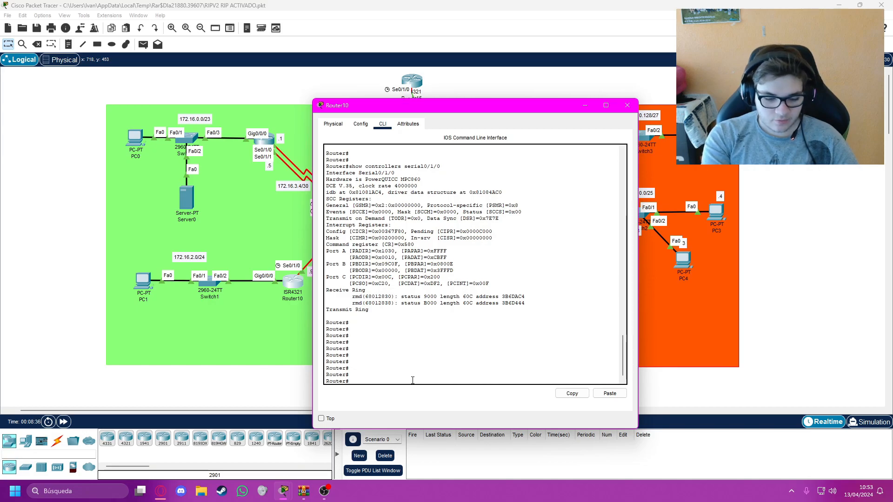
{"action": "type", "text": "conft"}
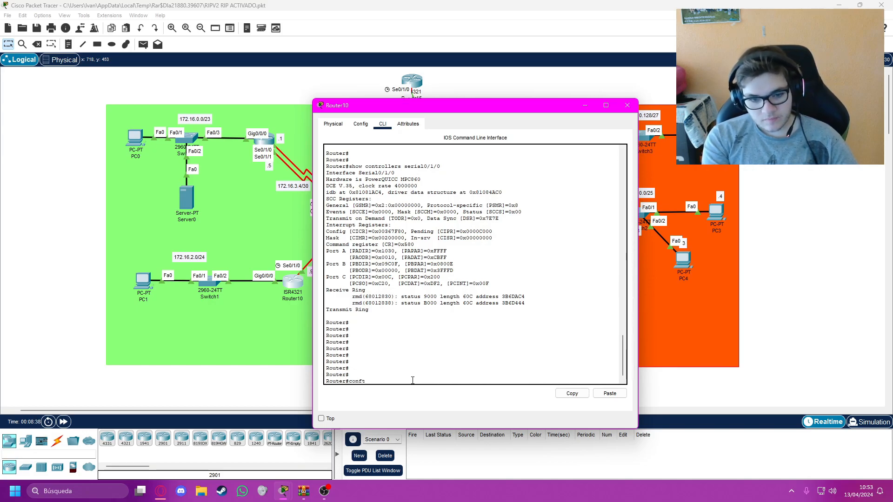
{"action": "type", "text": " tem"}
{"action": "key", "text": "Return"}
{"action": "key", "text": "Up"}
{"action": "key", "text": "Return"}
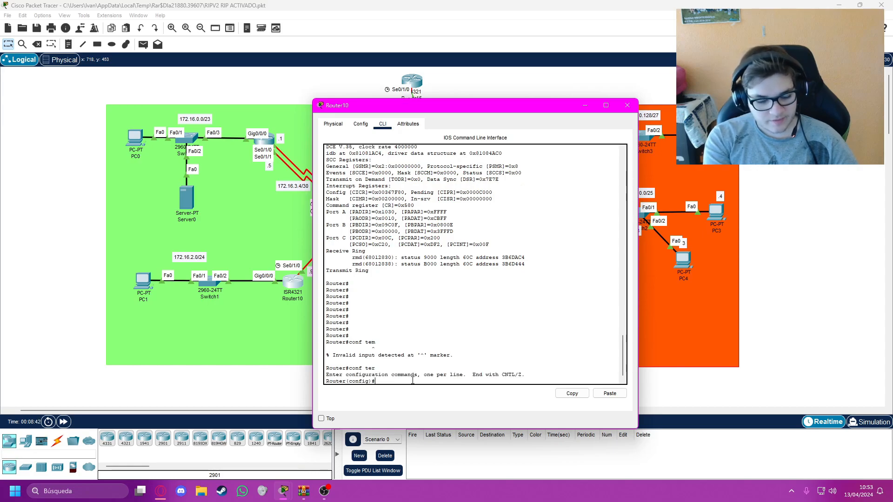
{"action": "key", "text": "Return"}
Try to enter configuration of interface serial0/2/0 on Router10
{"action": "type", "text": "int"}
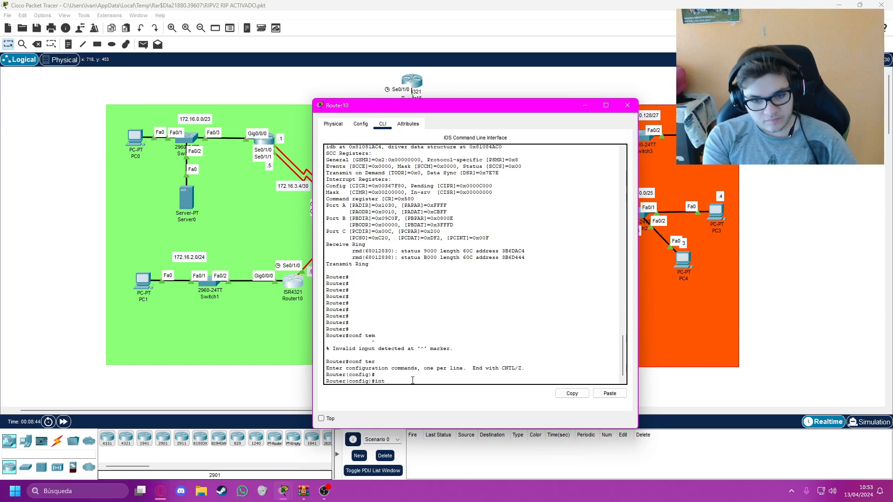
{"action": "type", "text": "e"}
{"action": "key", "text": "Tab"}
{"action": "type", "text": "ser"}
{"action": "key", "text": "Tab"}
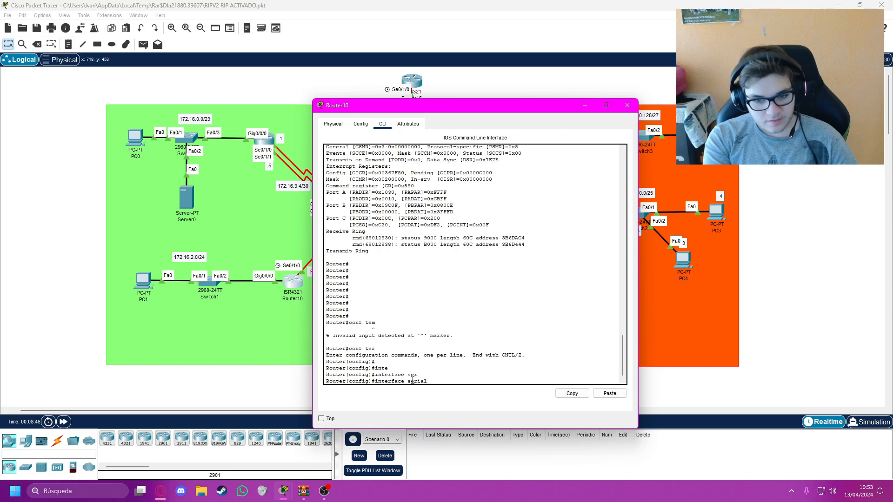
{"action": "type", "text": "="}
{"action": "type", "text": "/2/0"}
{"action": "key", "text": "Return"}
{"action": "key", "text": "Return"}
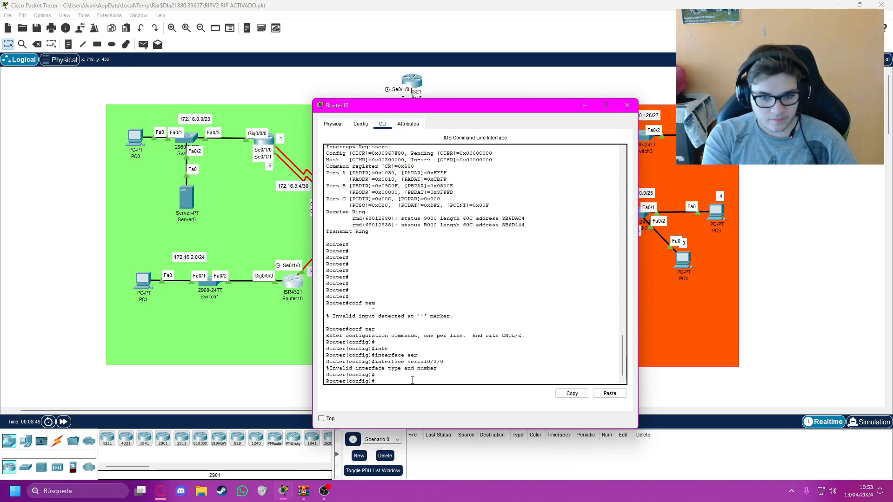
Enter configuration of interface serial0/1/0 on Router10 and enable it with no shutdown
{"action": "key", "text": "Up"}
{"action": "key", "text": "BackSpace"}
{"action": "key", "text": "BackSpace"}
{"action": "key", "text": "BackSpace"}
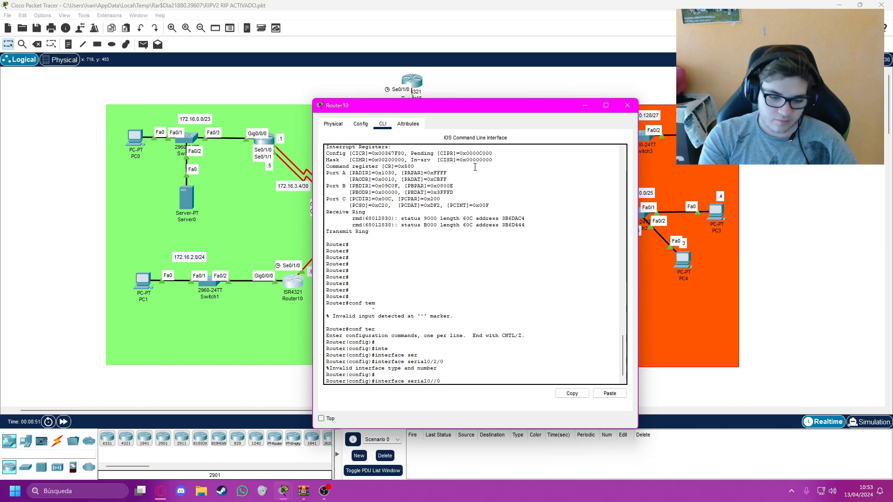
{"action": "type", "text": "1/0"}
{"action": "key", "text": "Return"}
{"action": "key", "text": "Return"}
{"action": "key", "text": "Return"}
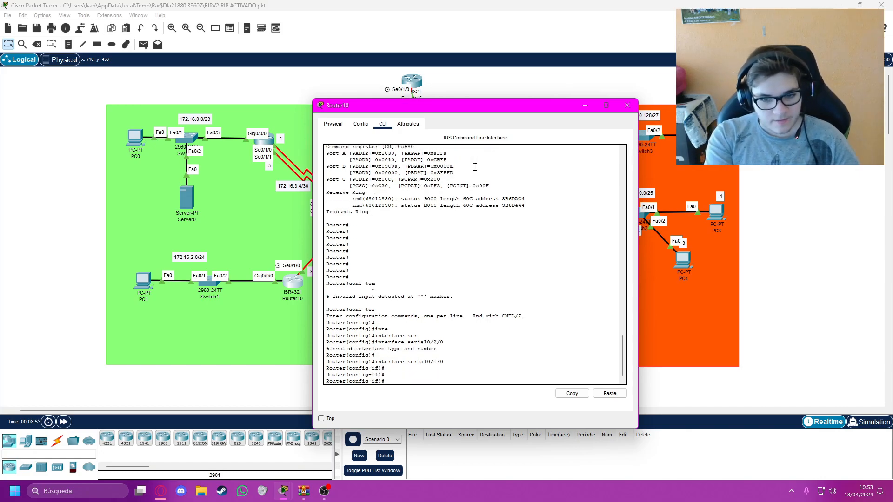
{"action": "type", "text": "no shut"}
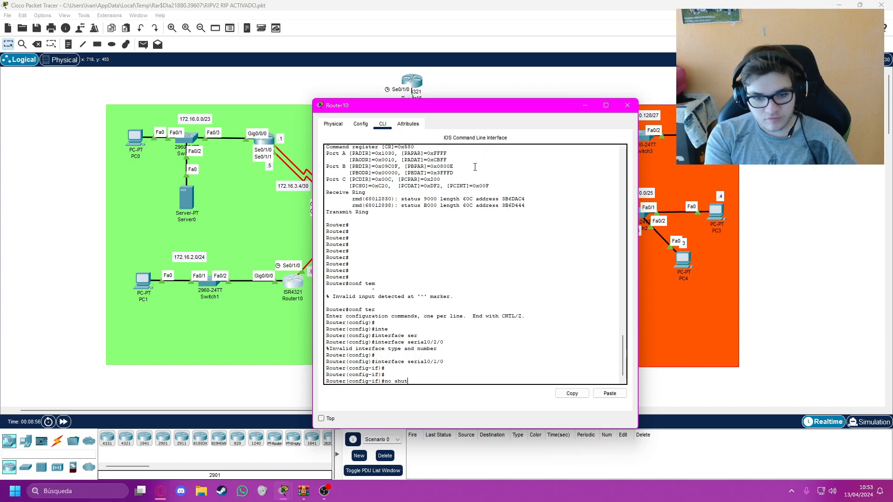
{"action": "key", "text": "Tab"}
{"action": "key", "text": "Return"}
{"action": "key", "text": "Return"}
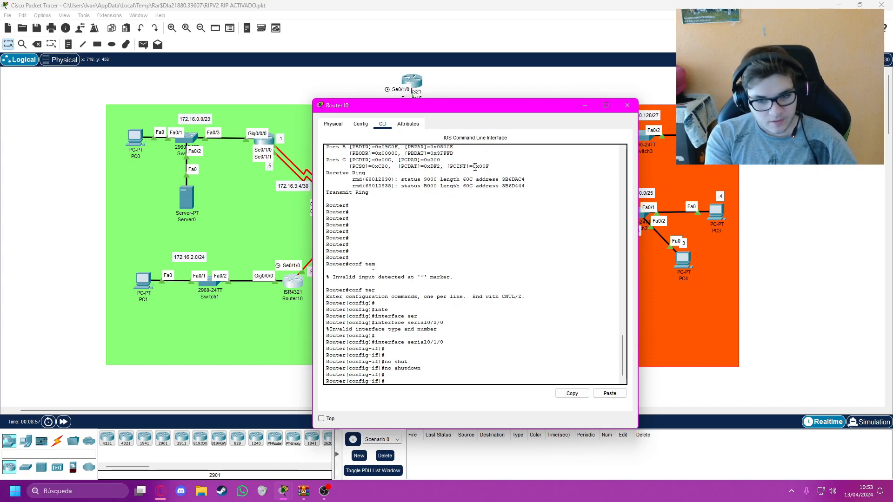
Set the clock rate of Router10's serial0/1/0 interface to 4000000
{"action": "type", "text": "co"}
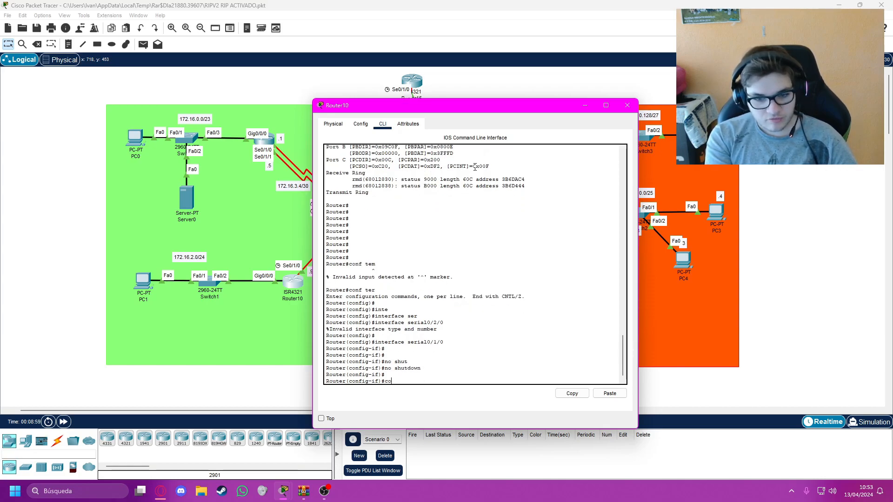
{"action": "key", "text": "BackSpace"}
{"action": "type", "text": "lo"}
{"action": "key", "text": "Tab"}
{"action": "type", "text": "r"}
{"action": "key", "text": "Tab"}
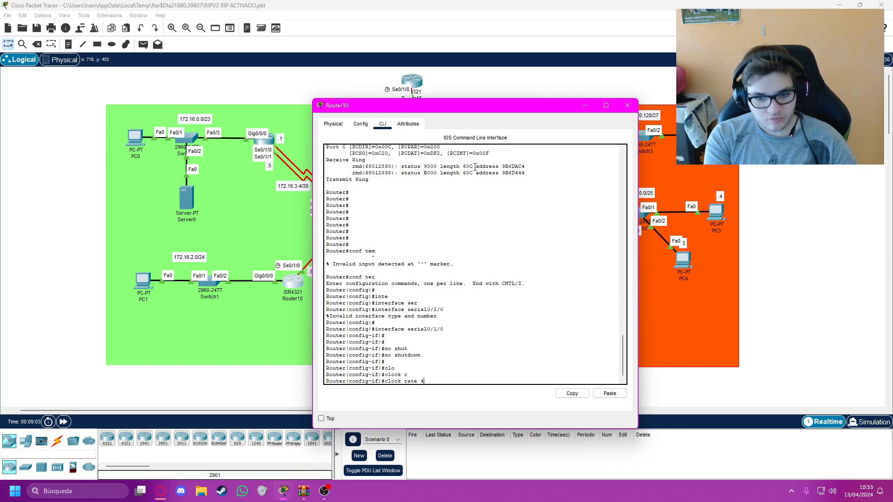
{"action": "type", "text": "4"}
{"action": "key", "text": "BackSpace"}
{"action": "type", "text": "2000000"}
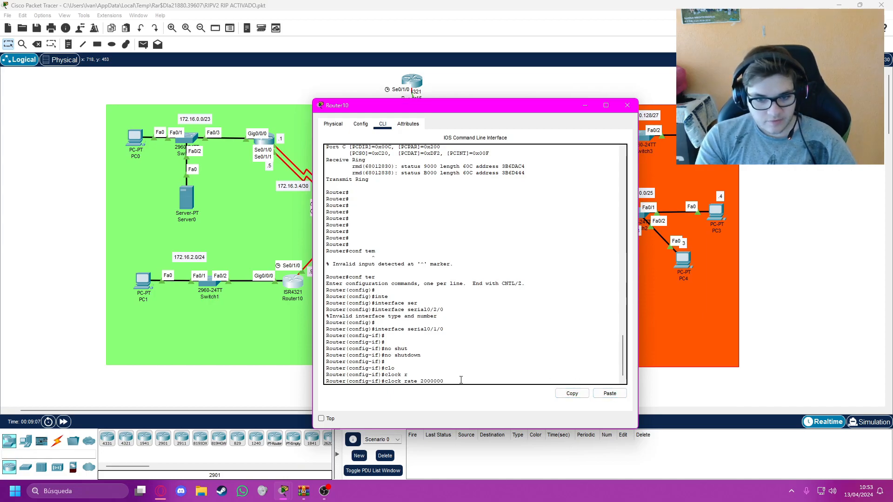
{"action": "key", "text": "BackSpace"}
{"action": "type", "text": "4"}
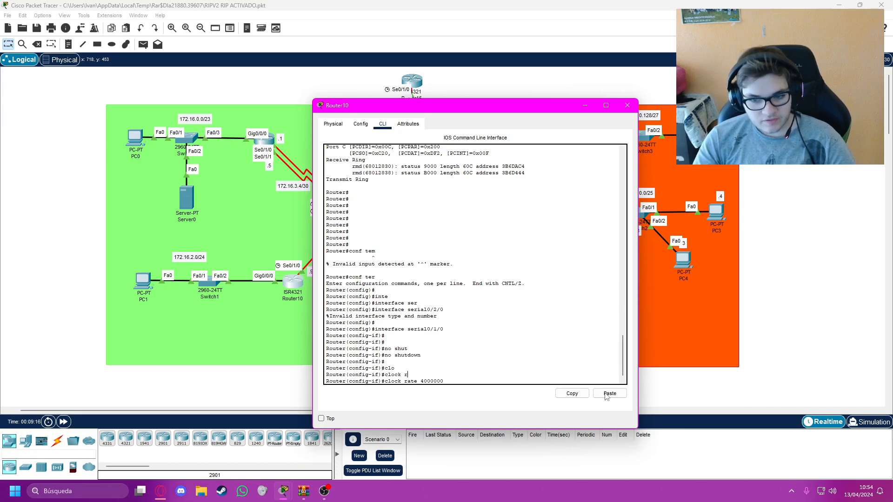
{"action": "key", "text": "Return"}
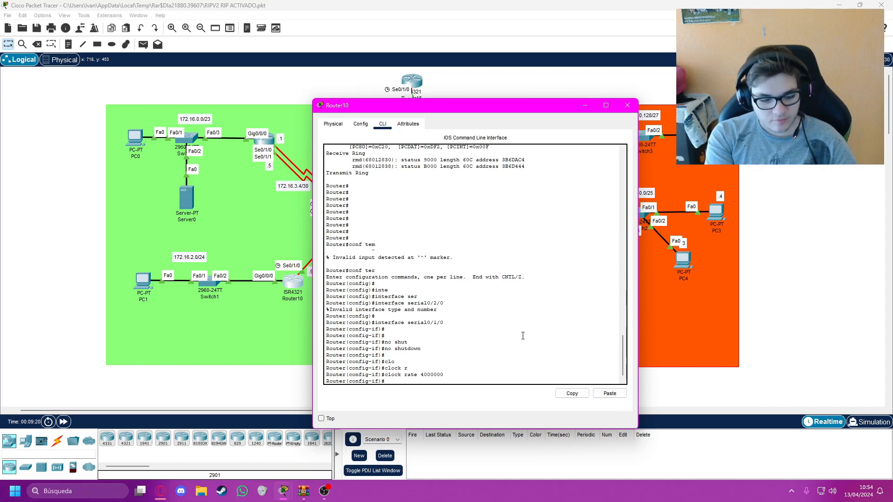
Set PPP encapsulation on Router10's serial0/1/0 interface and close the router's window
{"action": "type", "text": "encap"}
{"action": "key", "text": "Tab"}
{"action": "type", "text": "ppp"}
{"action": "key", "text": "Return"}
{"action": "left_click_drag", "start_coordinate": [463, 108], "coordinate": [589, 89]}
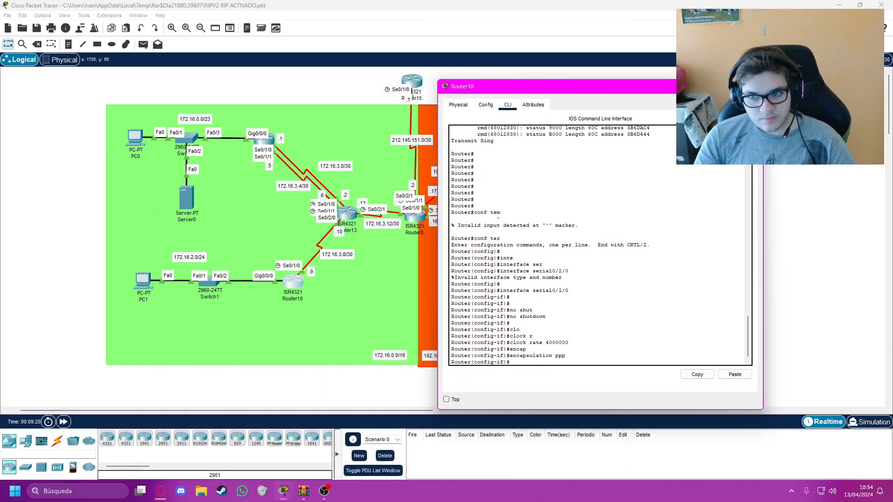
{"action": "left_click", "coordinate": [752, 87]}
Open Router13's command line and enter global configuration mode
{"action": "left_click", "coordinate": [352, 215]}
{"action": "left_click", "coordinate": [581, 331]}
{"action": "key", "text": "ctrl+c"}
{"action": "key", "text": "Return"}
{"action": "key", "text": "Return"}
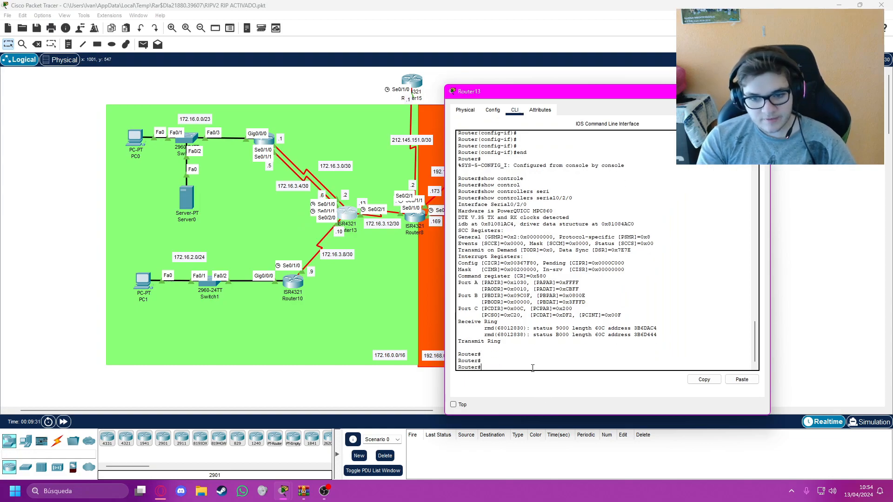
{"action": "key", "text": "Return"}
{"action": "type", "text": "conf term"}
{"action": "key", "text": "Return"}
Enter configuration of interface serial0/2/0 on Router13 and enable it with no shutdown
{"action": "type", "text": "inter"}
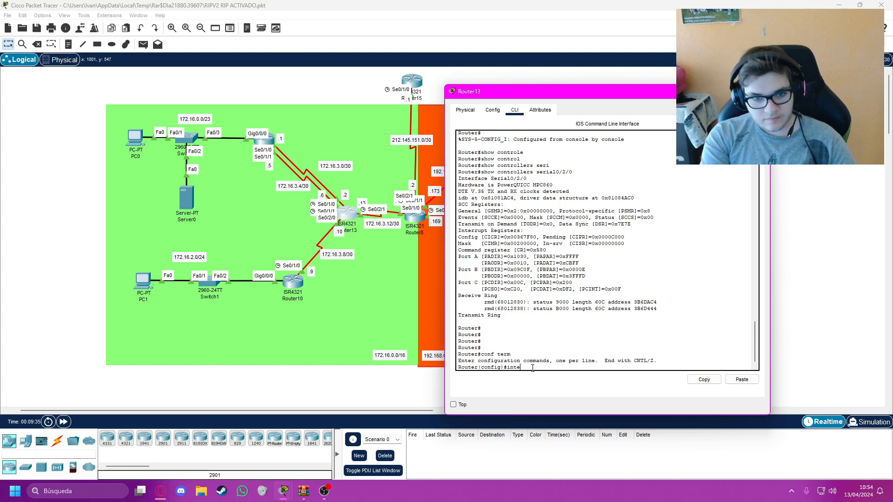
{"action": "key", "text": "Tab"}
{"action": "type", "text": "serial"}
{"action": "key", "text": "Tab"}
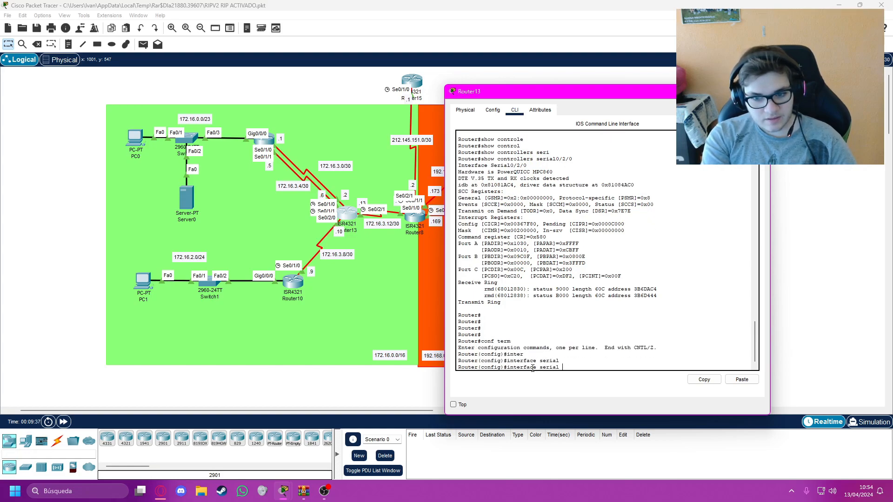
{"action": "type", "text": "'"}
{"action": "key", "text": "BackSpace"}
{"action": "type", "text": "0/23"}
{"action": "type", "text": "/"}
{"action": "type", "text": "0"}
{"action": "key", "text": "Return"}
{"action": "key", "text": "Return"}
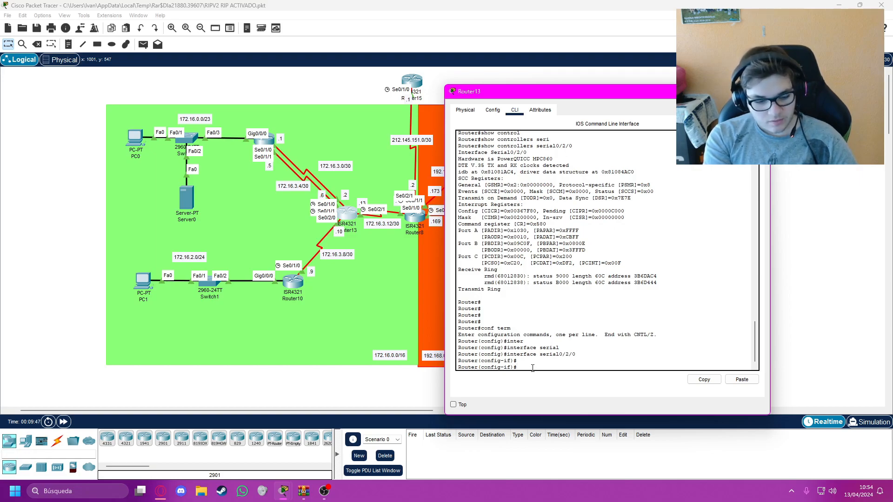
{"action": "type", "text": "no shut"}
{"action": "key", "text": "Tab"}
{"action": "key", "text": "Return"}
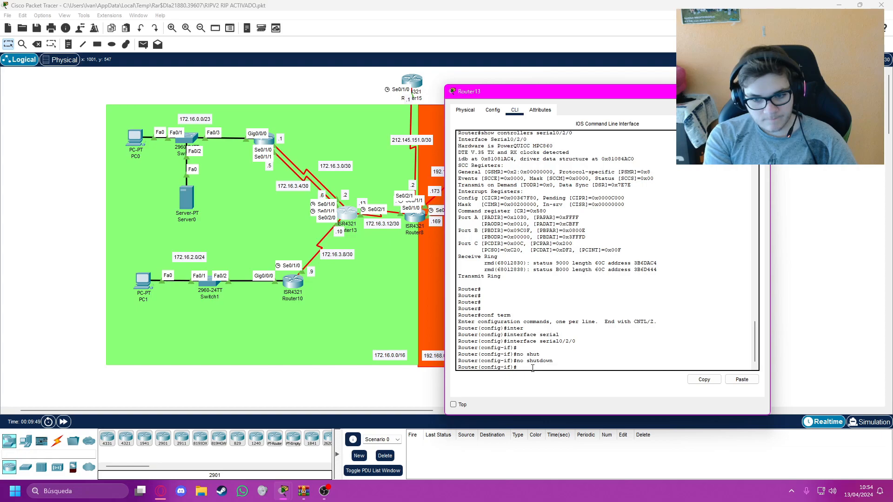
Try to set the clock rate of Router13's serial0/2/0 interface to 4000000
{"action": "type", "text": "clo"}
{"action": "key", "text": "Tab"}
{"action": "type", "text": "ra"}
{"action": "key", "text": "Tab"}
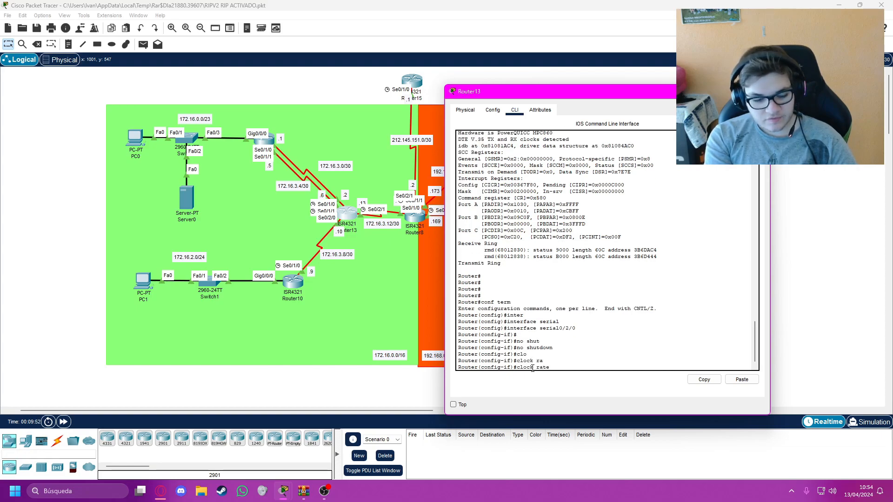
{"action": "type", "text": "4000000"}
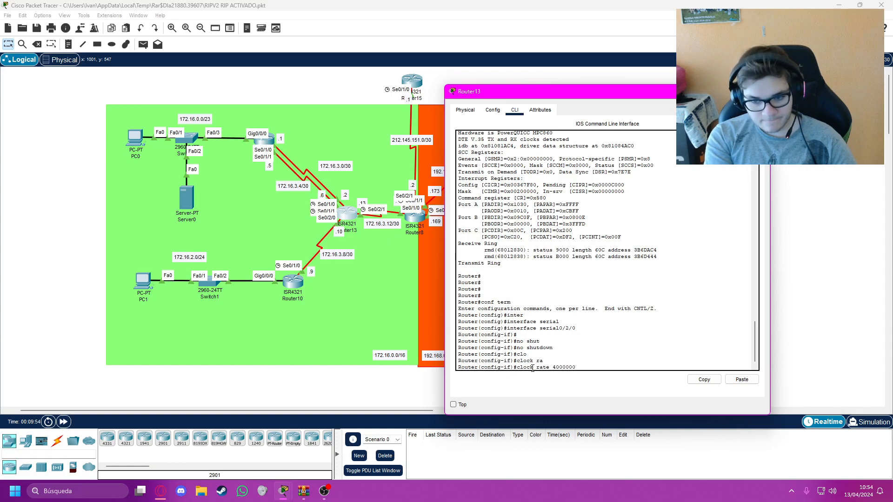
{"action": "key", "text": "Return"}
{"action": "left_click_drag", "start_coordinate": [459, 362], "coordinate": [614, 362]}
{"action": "left_click", "coordinate": [614, 363]}
Set PPP encapsulation on Router13's serial0/2/0 interface
{"action": "left_click", "coordinate": [528, 368]}
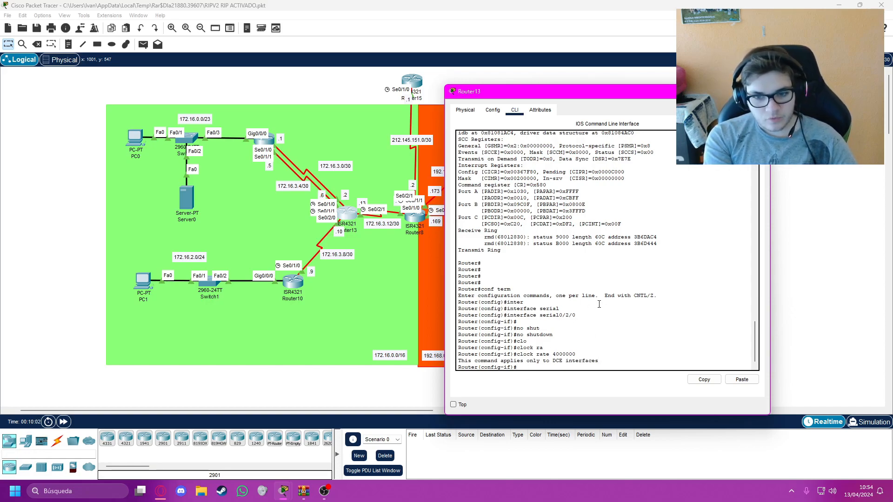
{"action": "type", "text": "encapsulation ppp"}
{"action": "key", "text": "Return"}
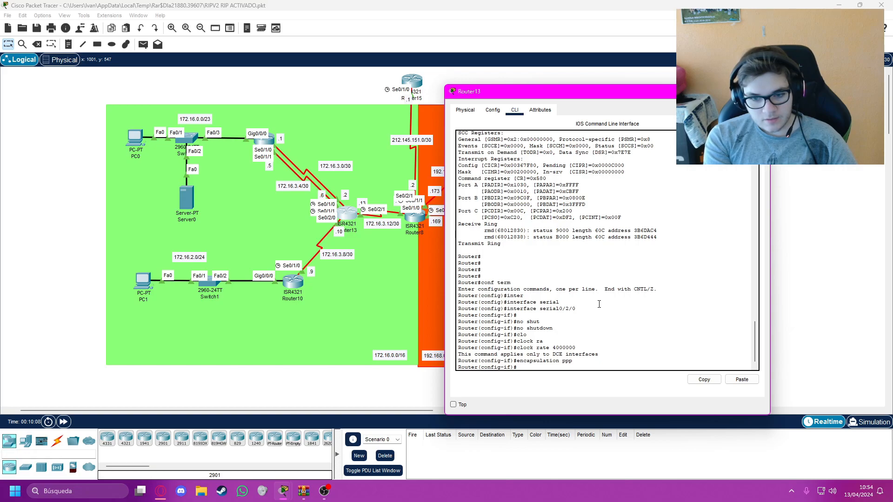
Remove the PPP encapsulation from Router13's serial0/2/0 interface with no encapsulation ppp
{"action": "key", "text": "Up"}
{"action": "key", "text": "BackSpace"}
{"action": "key", "text": "BackSpace"}
{"action": "key", "text": "BackSpace"}
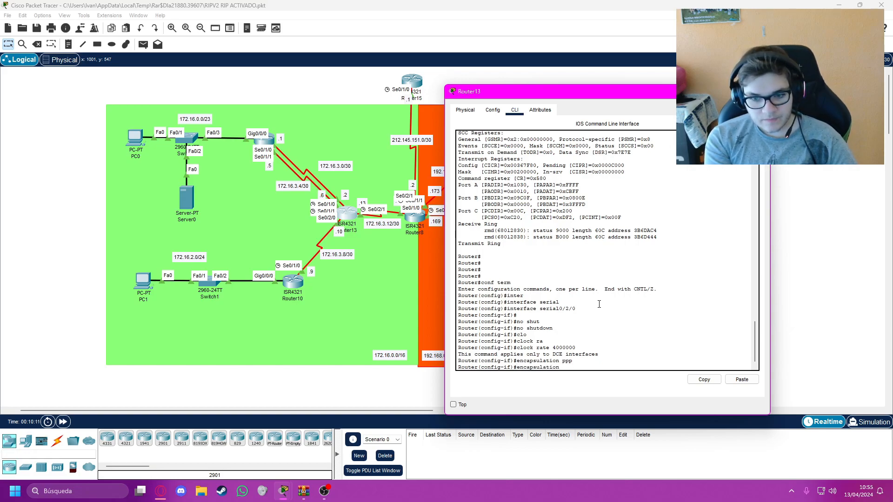
{"action": "type", "text": "ppp"}
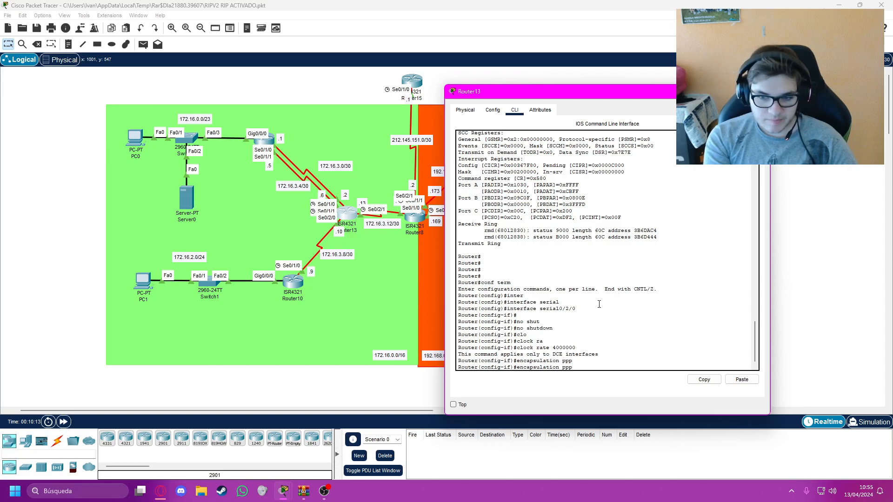
{"action": "type", "text": "no"}
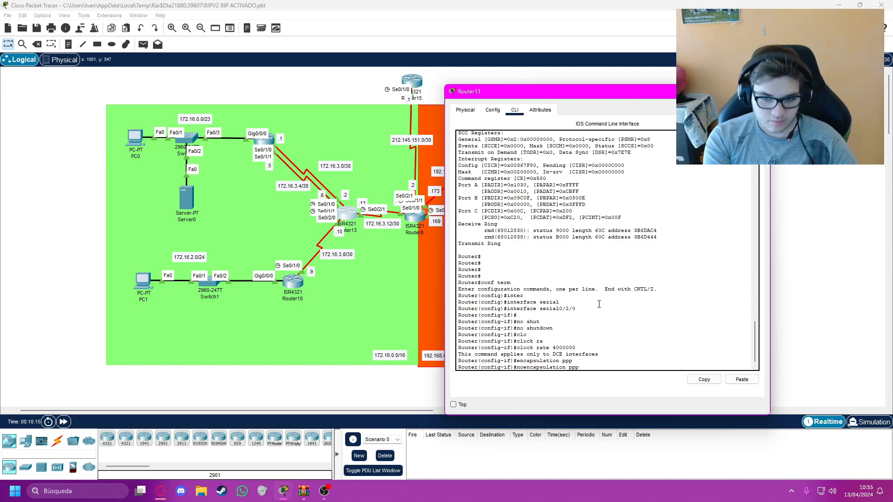
{"action": "key", "text": "Return"}
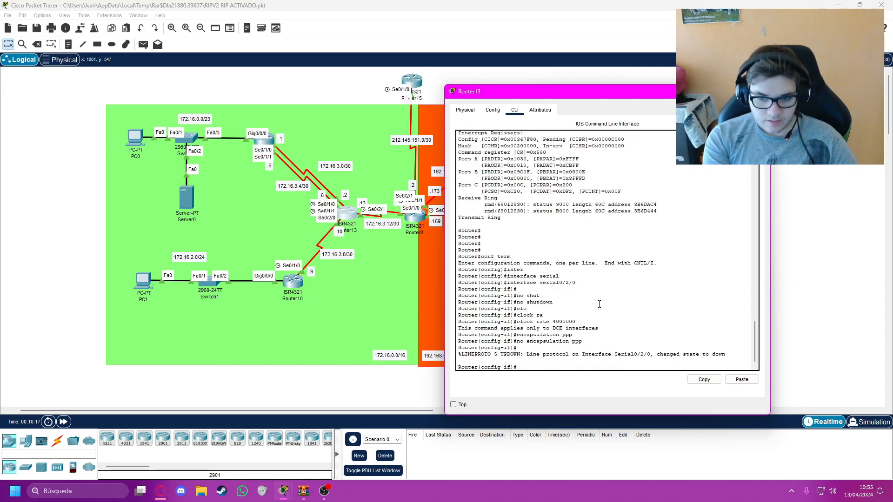
{"action": "left_click_drag", "start_coordinate": [526, 356], "coordinate": [726, 356]}
{"action": "left_click", "coordinate": [549, 360]}
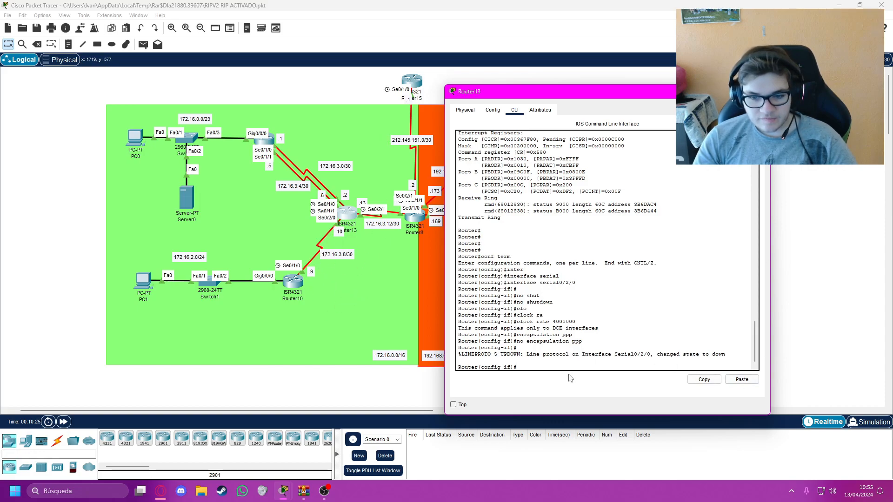
{"action": "key", "text": "Return"}
{"action": "key", "text": "Return"}
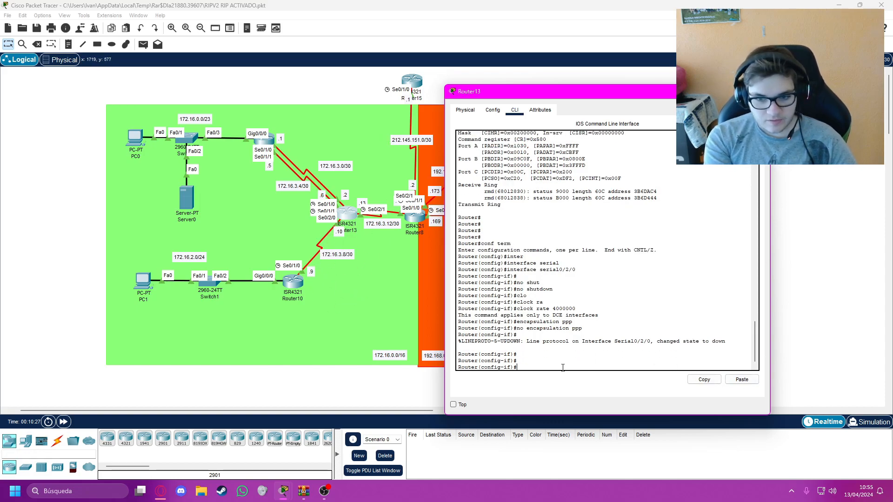
{"action": "type", "text": "show inter"}
{"action": "key", "text": "Tab"}
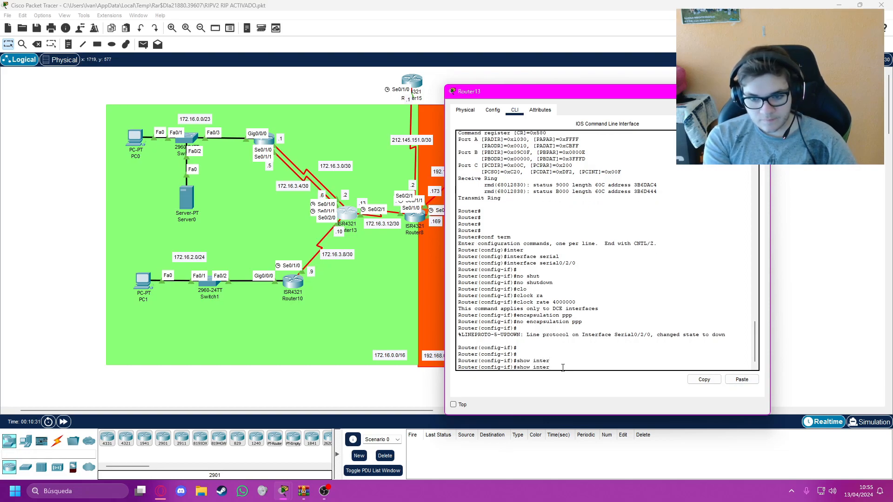
{"action": "key", "text": "BackSpace"}
{"action": "key", "text": "BackSpace"}
{"action": "key", "text": "BackSpace"}
{"action": "key", "text": "BackSpace"}
{"action": "key", "text": "BackSpace"}
{"action": "key", "text": "BackSpace"}
{"action": "key", "text": "BackSpace"}
{"action": "key", "text": "BackSpace"}
Leave configuration mode on Router13 and list the details of all its interfaces with show interfaces
{"action": "type", "text": "end"}
{"action": "key", "text": "Return"}
{"action": "type", "text": "s"}
{"action": "key", "text": "Return"}
{"action": "key", "text": "Return"}
{"action": "key", "text": "Return"}
{"action": "type", "text": "show inte"}
{"action": "key", "text": "Tab"}
{"action": "key", "text": "Return"}
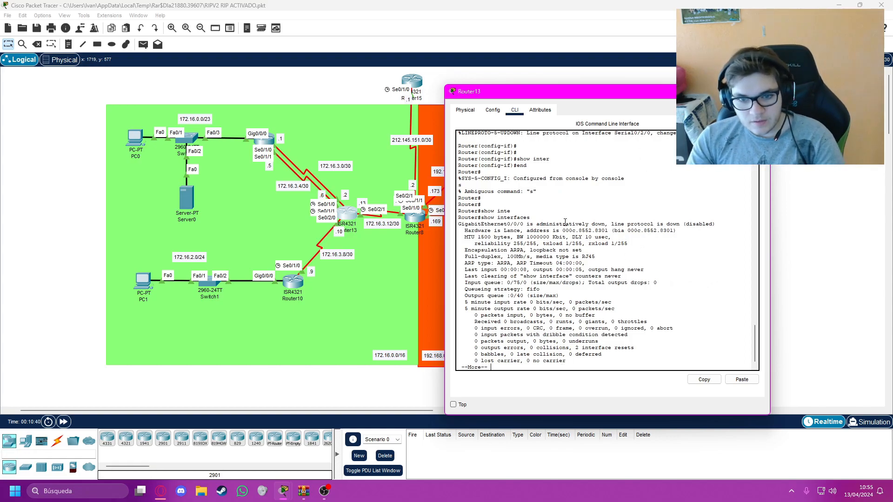
Show the details of Router13's interface serial0/2/0 with show interfaces serial0/2/0
{"action": "key", "text": "Up"}
{"action": "key", "text": "Up"}
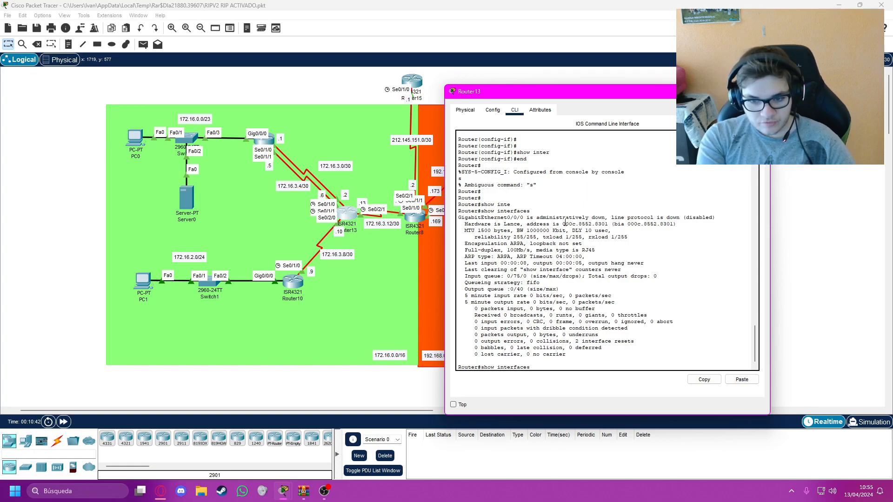
{"action": "type", "text": "ser"}
{"action": "key", "text": "Tab"}
{"action": "type", "text": "0"}
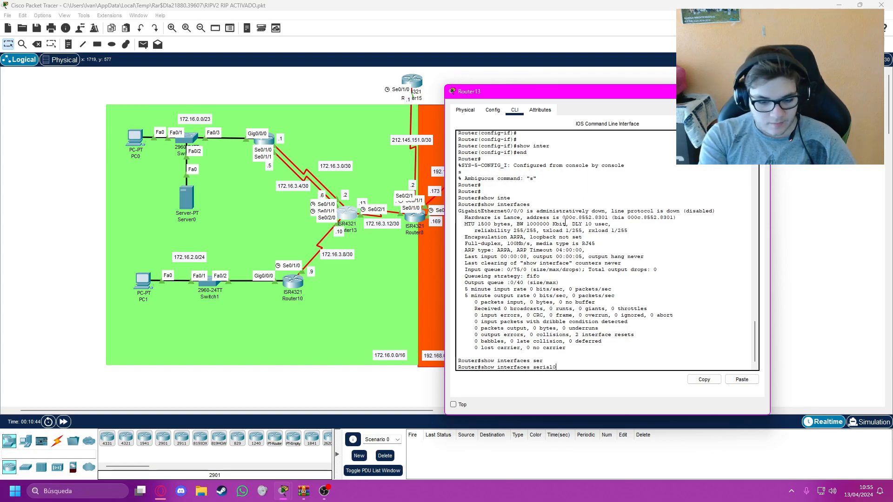
{"action": "type", "text": "/2/0"}
{"action": "key", "text": "Return"}
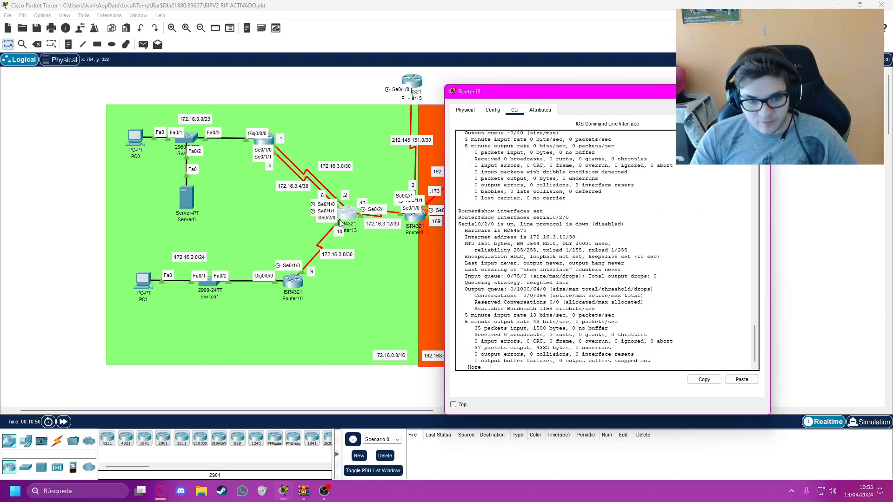
View the Serial0/2/0 configuration page of Router13, return to the command line and exit configuration mode
{"action": "left_click", "coordinate": [492, 109]}
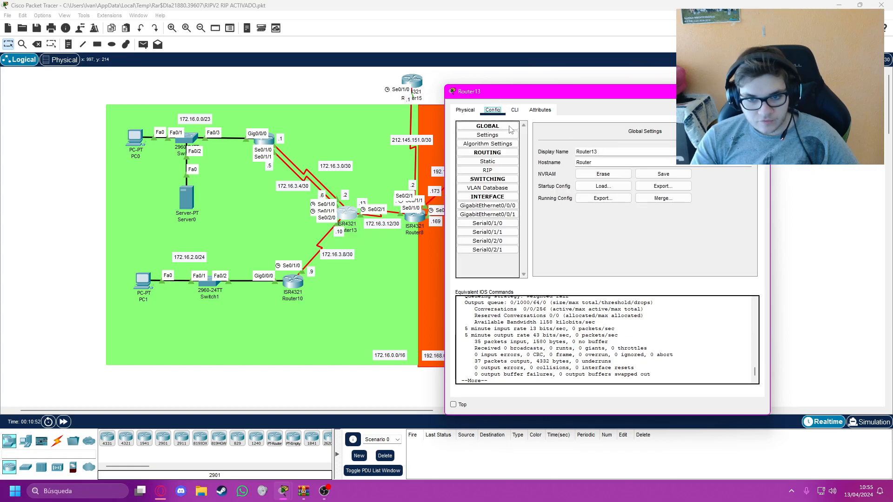
{"action": "left_click", "coordinate": [487, 241]}
{"action": "left_click", "coordinate": [514, 110]}
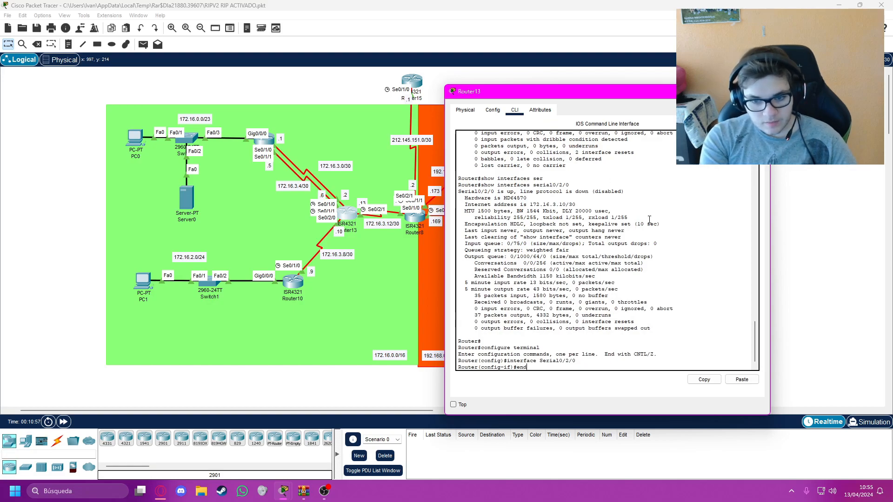
{"action": "key", "text": "Return"}
Show the serial0/2/0 interface details again and examine its line protocol state and encapsulation type
{"action": "key", "text": "Up"}
{"action": "key", "text": "Up"}
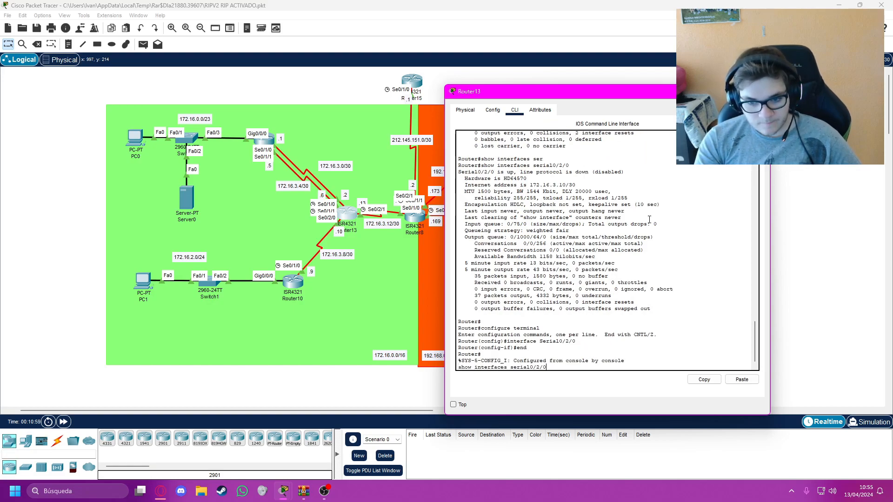
{"action": "key", "text": "Return"}
{"action": "left_click_drag", "start_coordinate": [625, 225], "coordinate": [538, 226]}
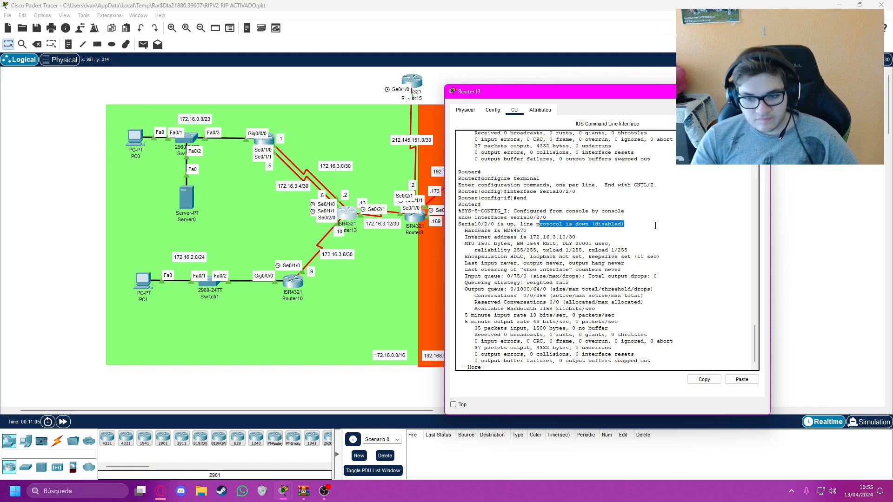
{"action": "left_click", "coordinate": [653, 226]}
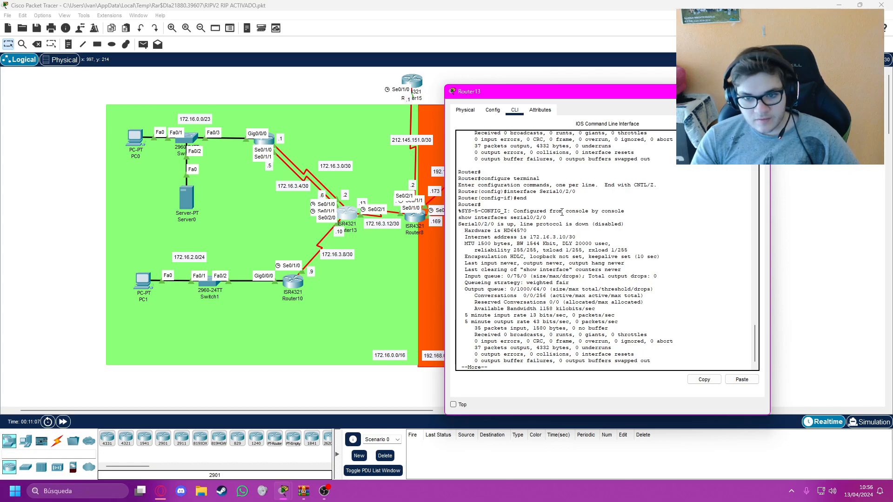
{"action": "left_click_drag", "start_coordinate": [625, 224], "coordinate": [534, 227]}
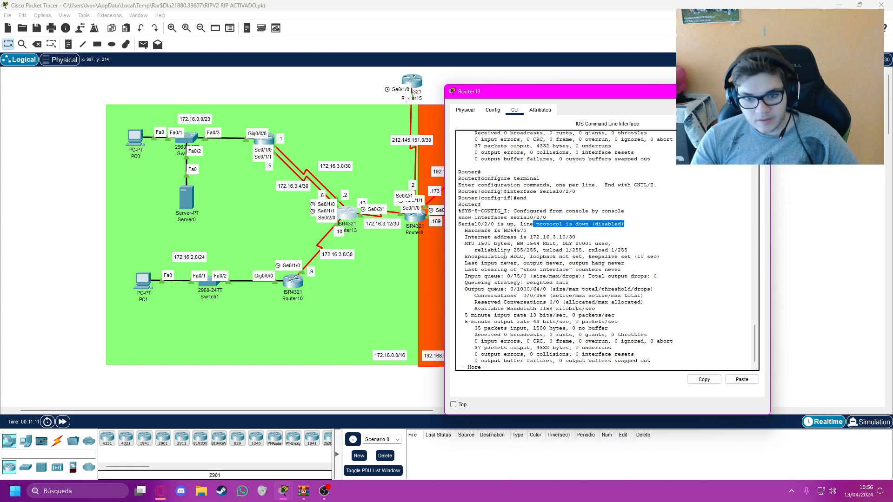
{"action": "left_click_drag", "start_coordinate": [462, 256], "coordinate": [525, 257]}
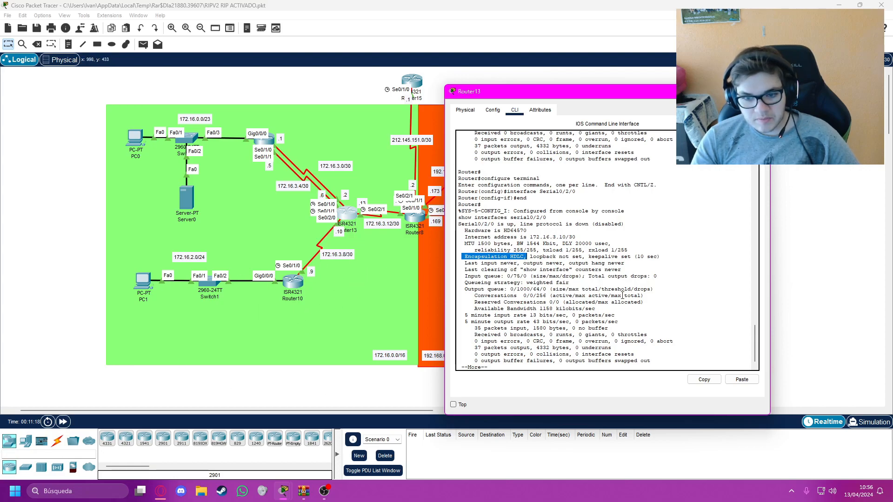
{"action": "left_click", "coordinate": [728, 291]}
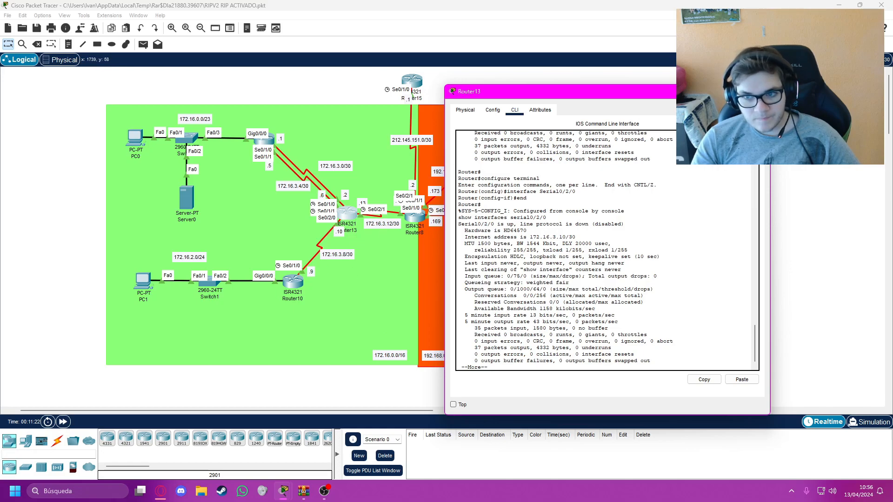
{"action": "left_click_drag", "start_coordinate": [546, 95], "coordinate": [567, 96]}
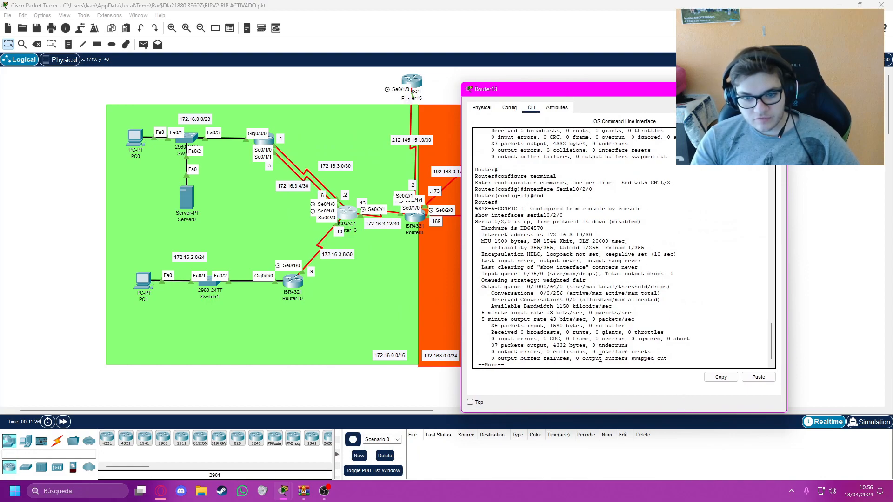
{"action": "key", "text": "space"}
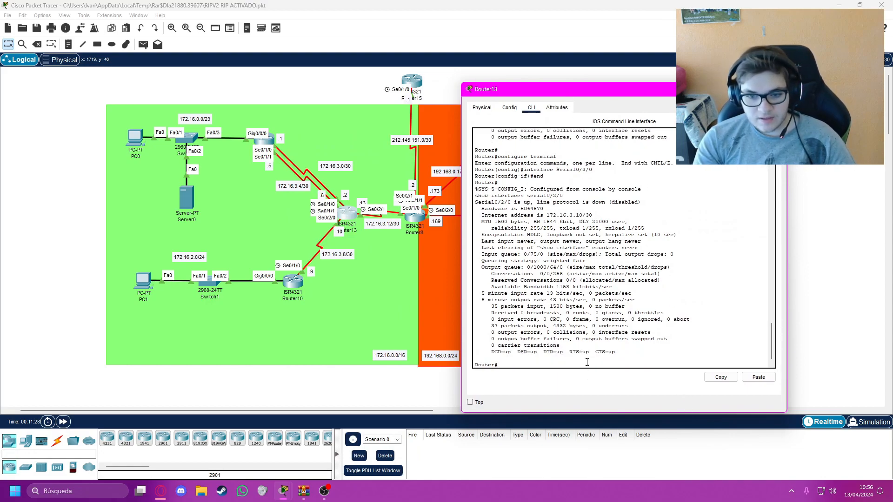
Re-enter configuration of interface Serial0/2/0 on Router13 and set its encapsulation to ppp
{"action": "key", "text": "Up"}
{"action": "key", "text": "Up"}
{"action": "key", "text": "Return"}
{"action": "key", "text": "Up"}
{"action": "key", "text": "Up"}
{"action": "key", "text": "Down"}
{"action": "key", "text": "Up"}
{"action": "key", "text": "Return"}
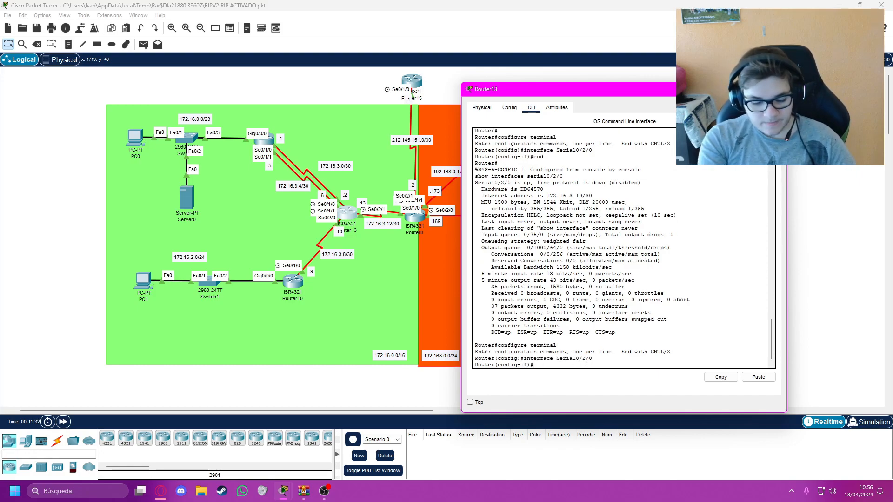
{"action": "type", "text": "encapsul"}
{"action": "key", "text": "Tab"}
{"action": "type", "text": "ppp"}
{"action": "key", "text": "Return"}
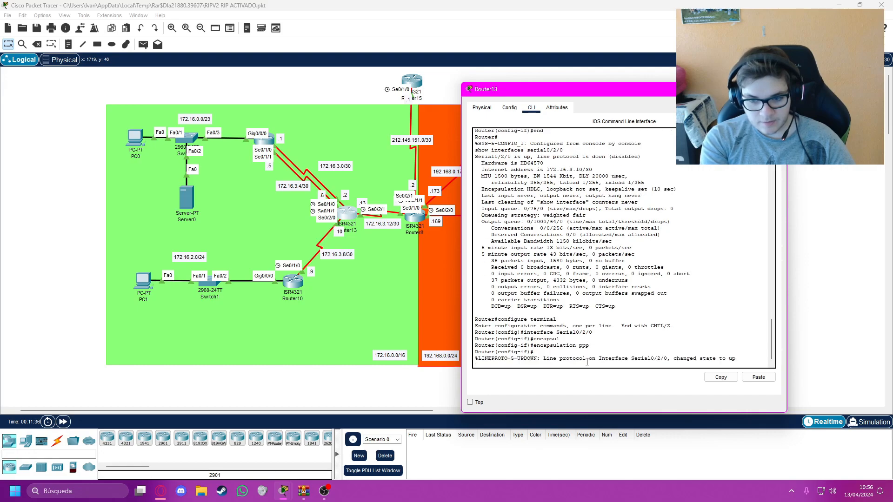
{"action": "key", "text": "Return"}
Exit configuration mode and check the line protocol state of Router13's serial0/2/0 with show interfaces serial0/2/0
{"action": "type", "text": "er(config-if)#e"}
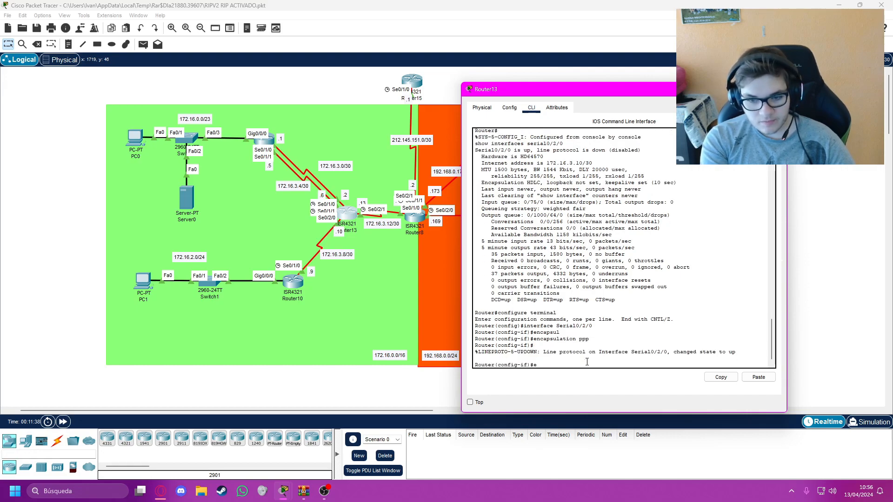
{"action": "type", "text": "nd"}
{"action": "key", "text": "Return"}
{"action": "key", "text": "Up"}
{"action": "key", "text": "Up"}
{"action": "key", "text": "Return"}
{"action": "left_click_drag", "start_coordinate": [638, 222], "coordinate": [537, 222]}
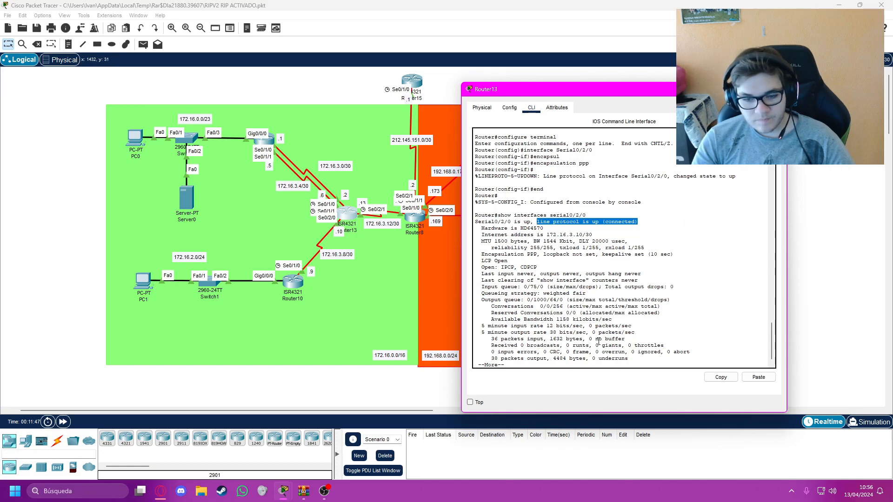
{"action": "left_click", "coordinate": [734, 335]}
{"action": "key", "text": "Return"}
{"action": "key", "text": "Return"}
{"action": "key", "text": "Return"}
{"action": "key", "text": "Return"}
{"action": "key", "text": "Return"}
{"action": "key", "text": "Return"}
{"action": "key", "text": "Return"}
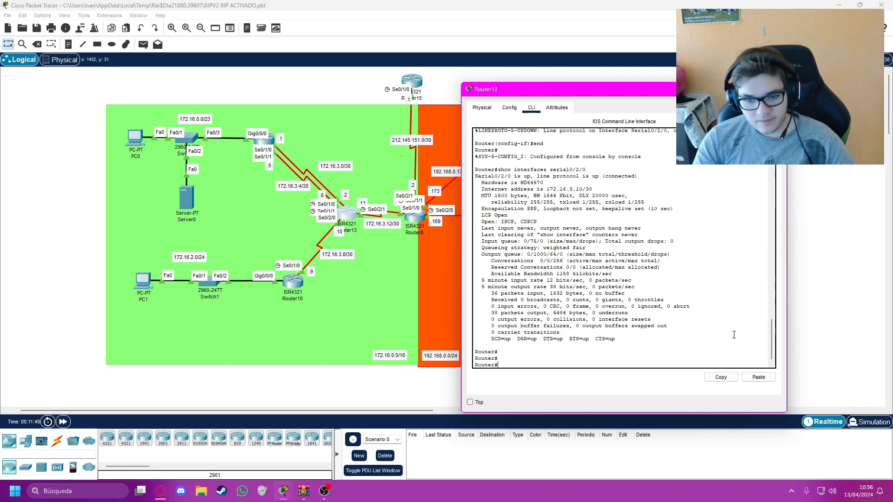
{"action": "left_click_drag", "start_coordinate": [540, 93], "coordinate": [564, 78]}
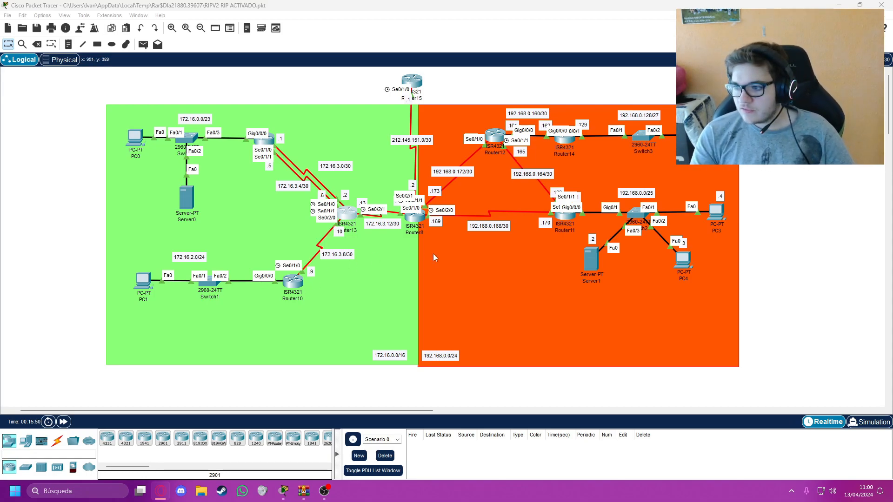
{"action": "mouse_move", "coordinate": [114, 117]}
{"action": "left_mouse_down"}
{"action": "mouse_move", "coordinate": [139, 135]}
{"action": "mouse_move", "coordinate": [108, 112]}
{"action": "mouse_move", "coordinate": [116, 120]}
{"action": "left_mouse_up"}
{"action": "left_click_drag", "start_coordinate": [69, 101], "coordinate": [74, 131]}
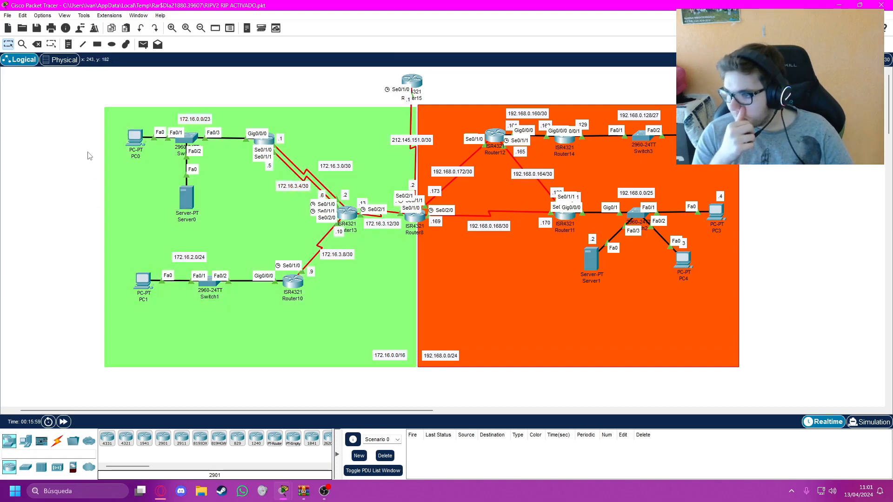
{"action": "left_click_drag", "start_coordinate": [54, 251], "coordinate": [38, 313]}
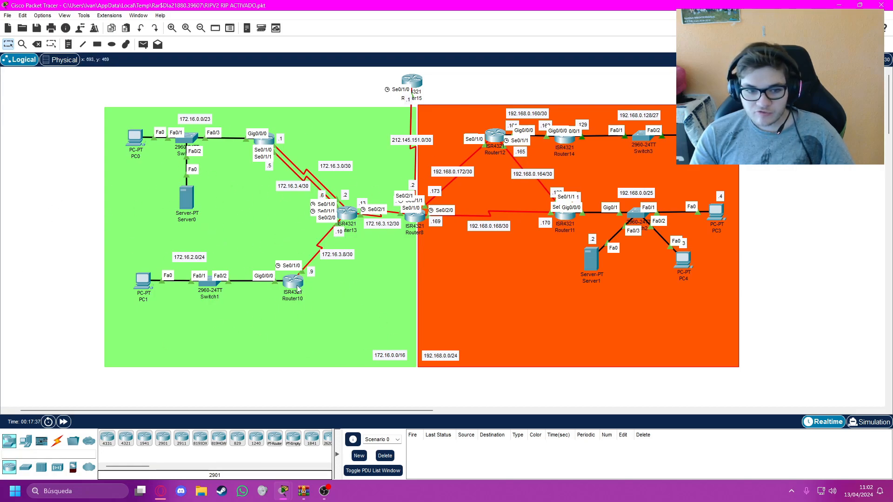
{"action": "mouse_move", "coordinate": [298, 287]}
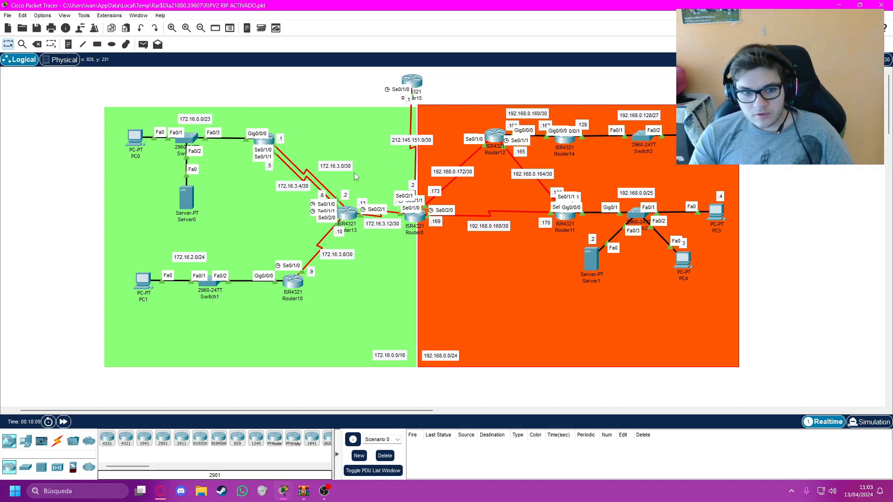
Examine the link subnets in the green area: 172.16.3.0/30, 172.16.3.4/30, 172.16.3.8/30 and 172.16.3.12/30
{"action": "left_click_drag", "start_coordinate": [342, 163], "coordinate": [343, 164]}
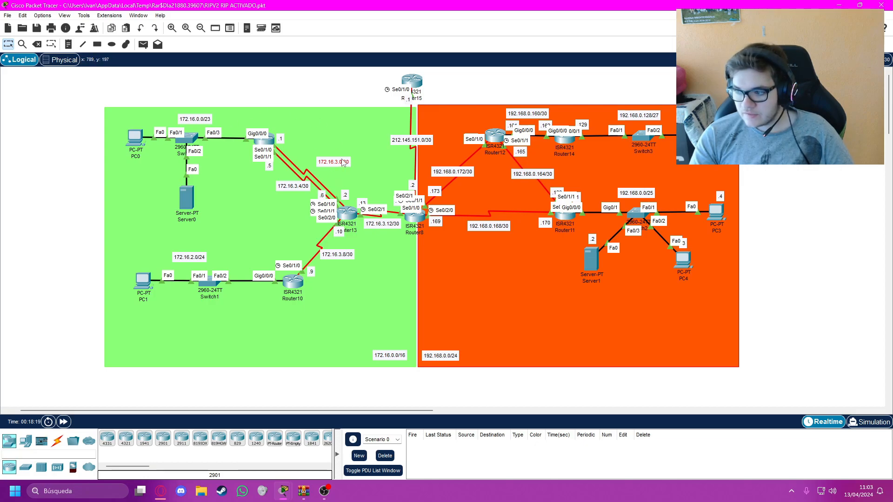
{"action": "left_click_drag", "start_coordinate": [346, 164], "coordinate": [345, 162]}
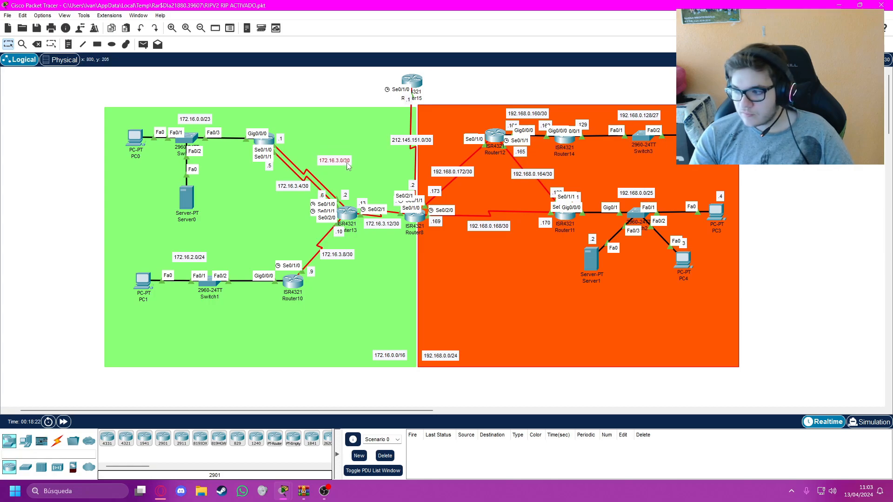
{"action": "left_click_drag", "start_coordinate": [347, 163], "coordinate": [340, 163]}
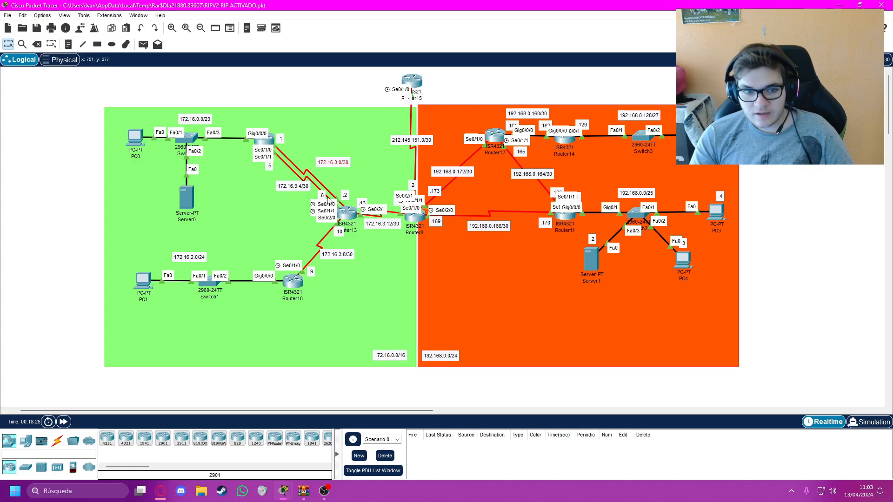
{"action": "left_click_drag", "start_coordinate": [294, 186], "coordinate": [292, 190]}
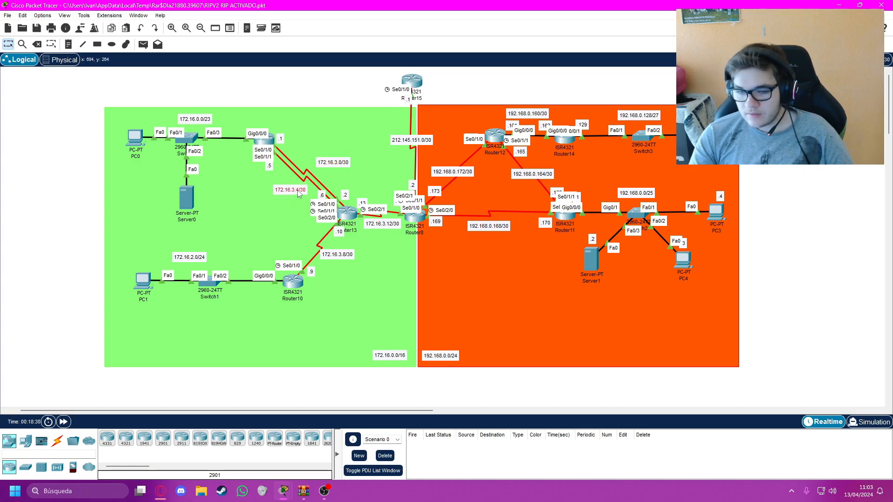
{"action": "left_click_drag", "start_coordinate": [299, 194], "coordinate": [299, 193]}
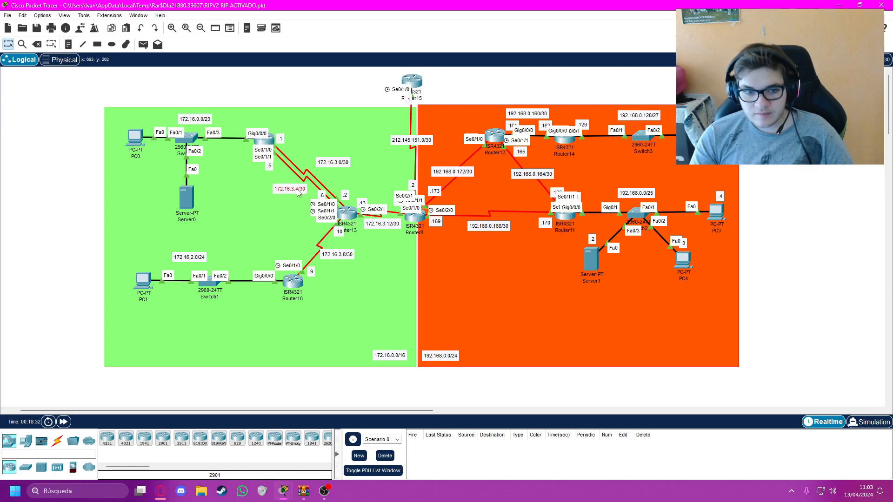
{"action": "left_click_drag", "start_coordinate": [338, 259], "coordinate": [346, 259]}
{"action": "left_click_drag", "start_coordinate": [382, 225], "coordinate": [384, 229]}
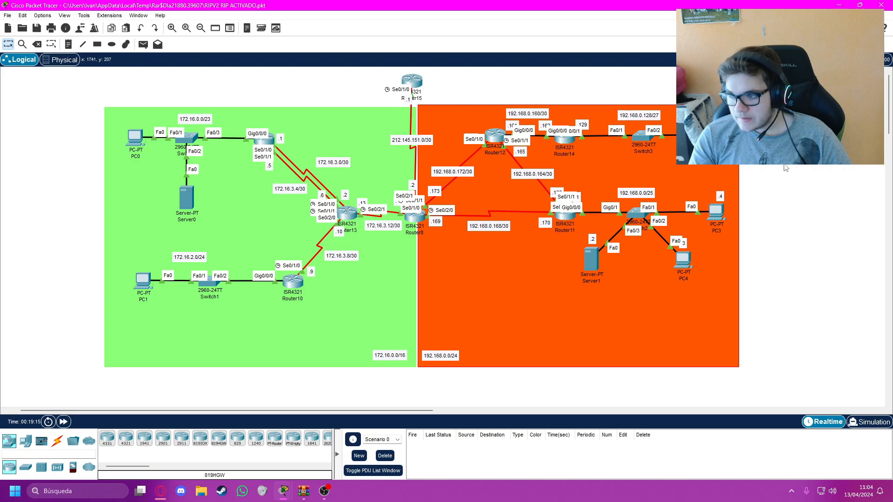
{"action": "left_click_drag", "start_coordinate": [801, 311], "coordinate": [835, 240]}
{"action": "left_click", "coordinate": [888, 222]}
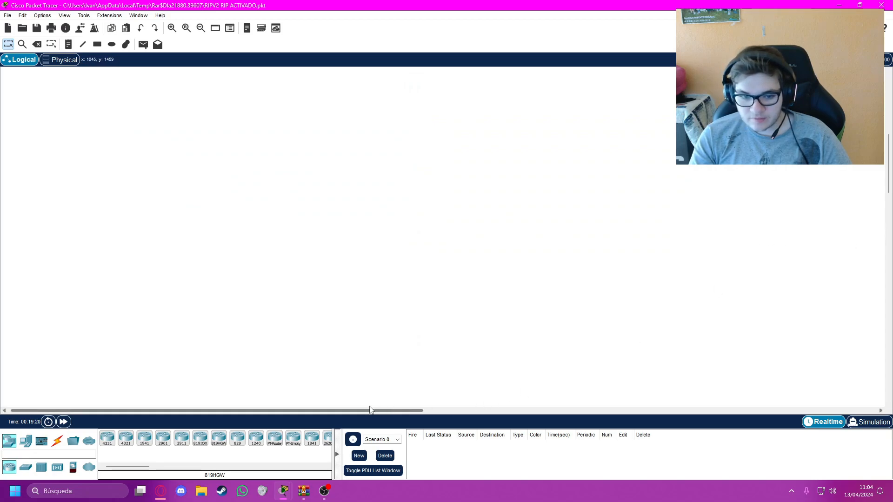
{"action": "scroll", "coordinate": [619, 239], "scroll_direction": "up", "scroll_amount": 5}
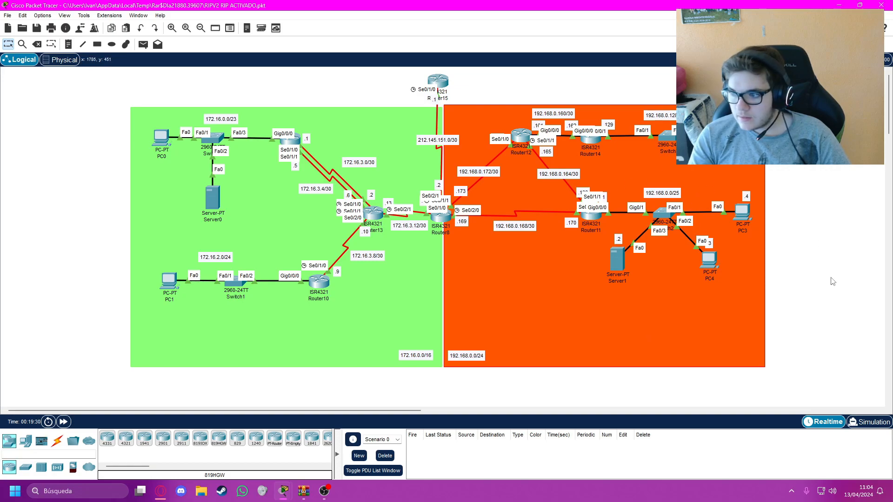
{"action": "left_click_drag", "start_coordinate": [824, 325], "coordinate": [851, 205]}
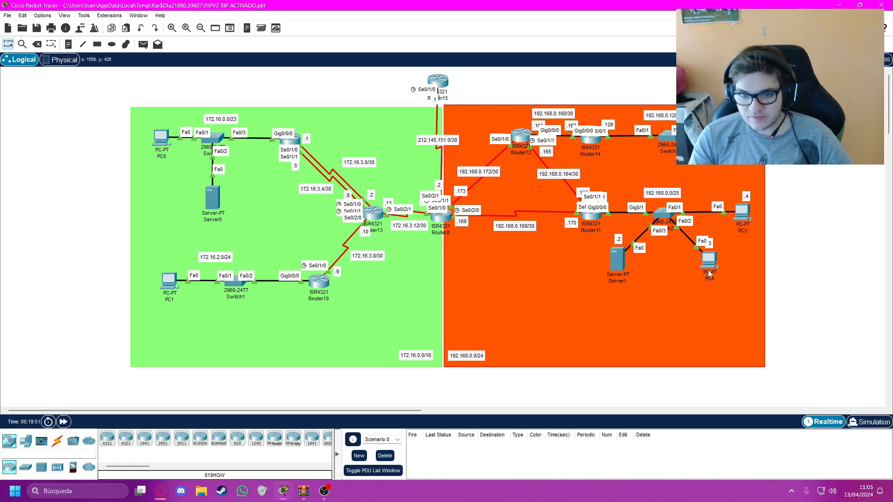
{"action": "left_click_drag", "start_coordinate": [830, 309], "coordinate": [821, 250]}
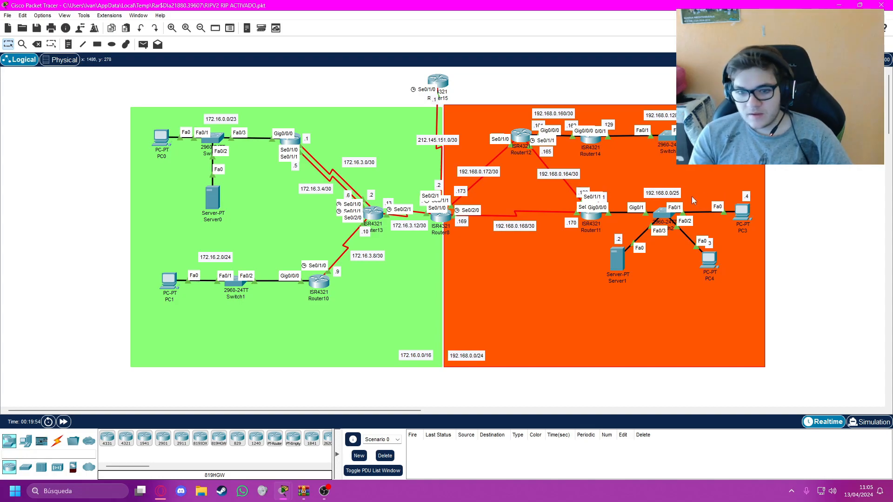
Examine the subnets in the orange area, from the 192.168.0.0/25 LAN to the router links 192.168.0.160/30 through 192.168.0.172/30
{"action": "left_click_drag", "start_coordinate": [671, 196], "coordinate": [672, 194]}
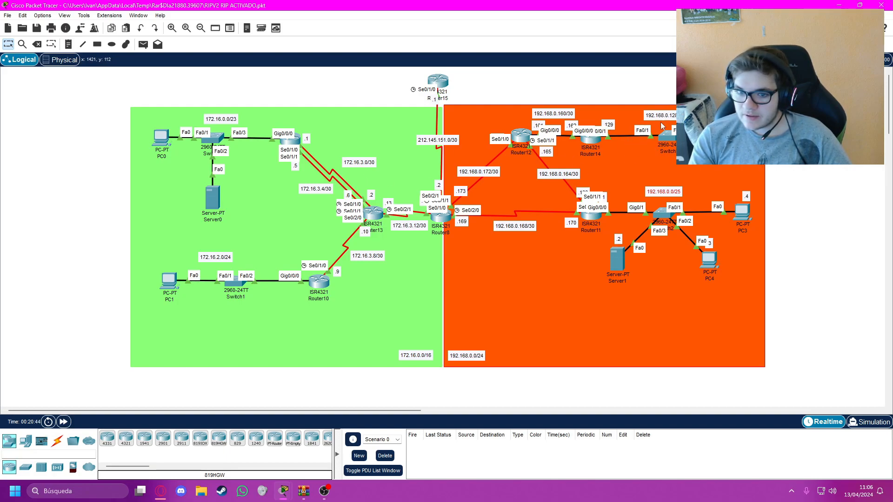
{"action": "left_click", "coordinate": [818, 233]}
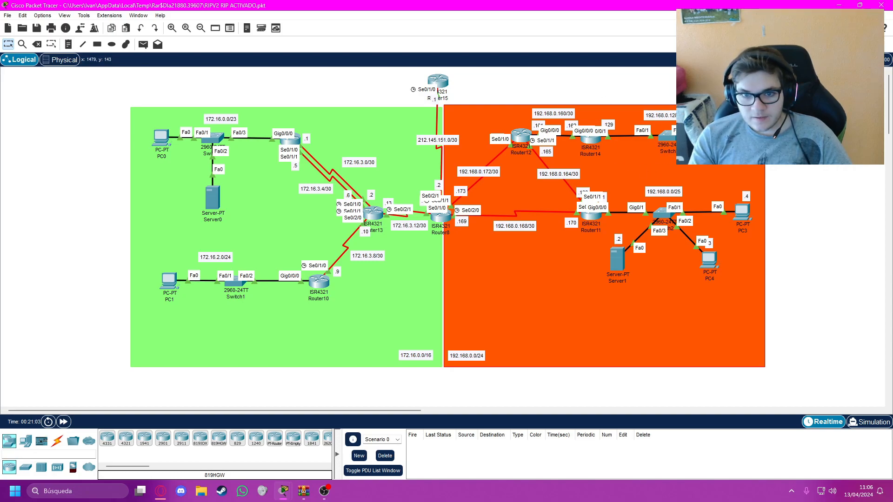
{"action": "left_click_drag", "start_coordinate": [555, 113], "coordinate": [555, 114]}
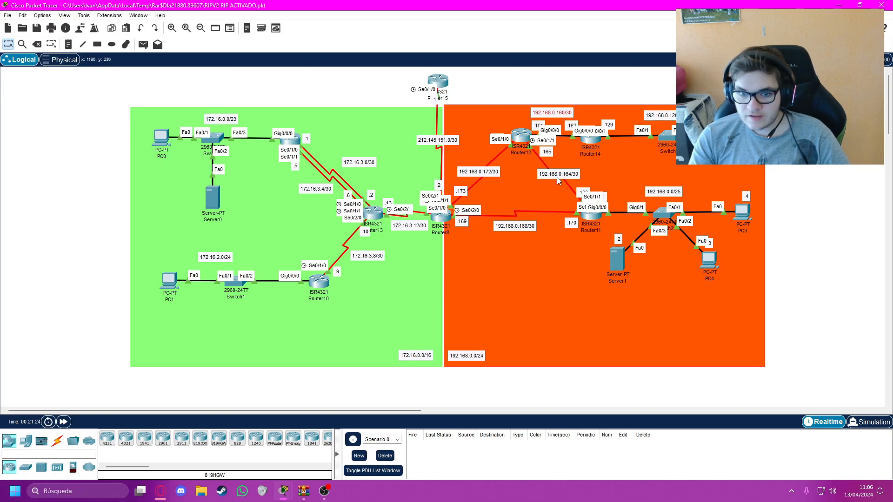
{"action": "left_click_drag", "start_coordinate": [557, 176], "coordinate": [555, 175]}
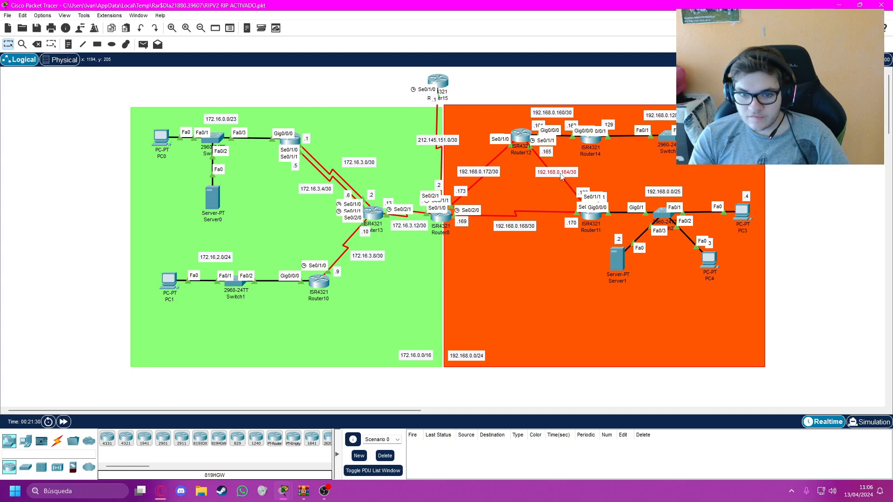
{"action": "left_click_drag", "start_coordinate": [518, 227], "coordinate": [525, 228]}
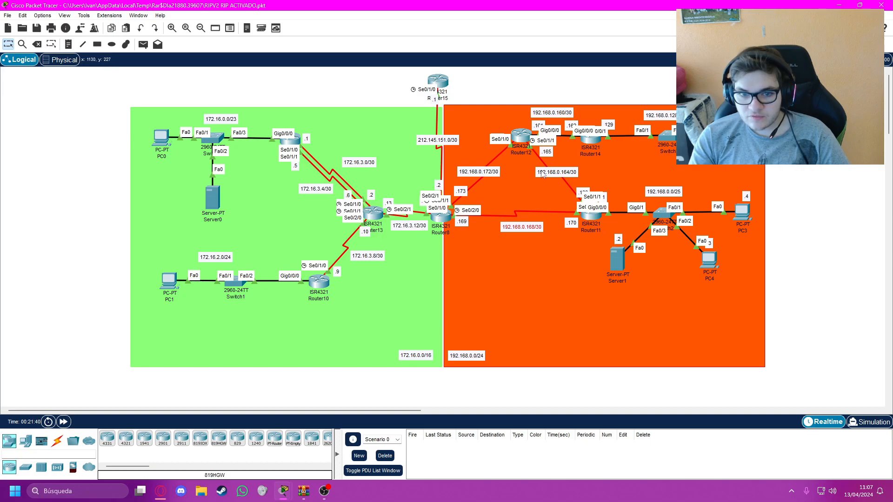
{"action": "left_click_drag", "start_coordinate": [491, 179], "coordinate": [493, 171]}
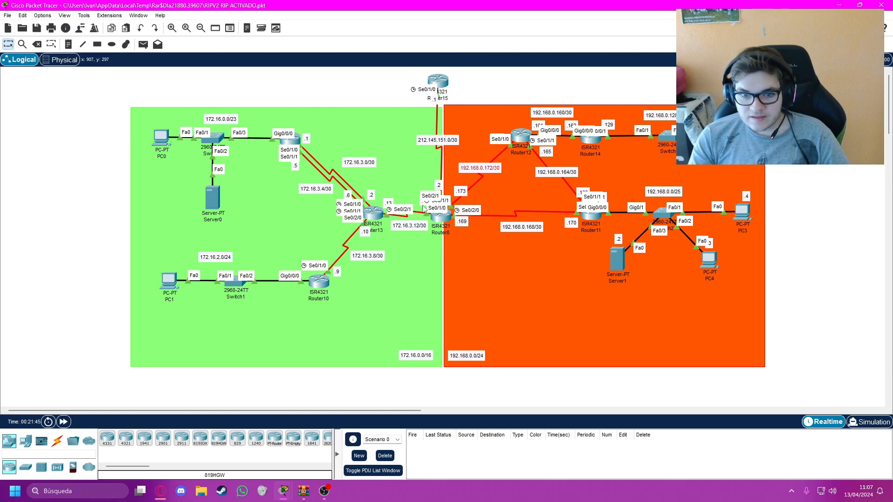
{"action": "left_click_drag", "start_coordinate": [483, 171], "coordinate": [495, 175]}
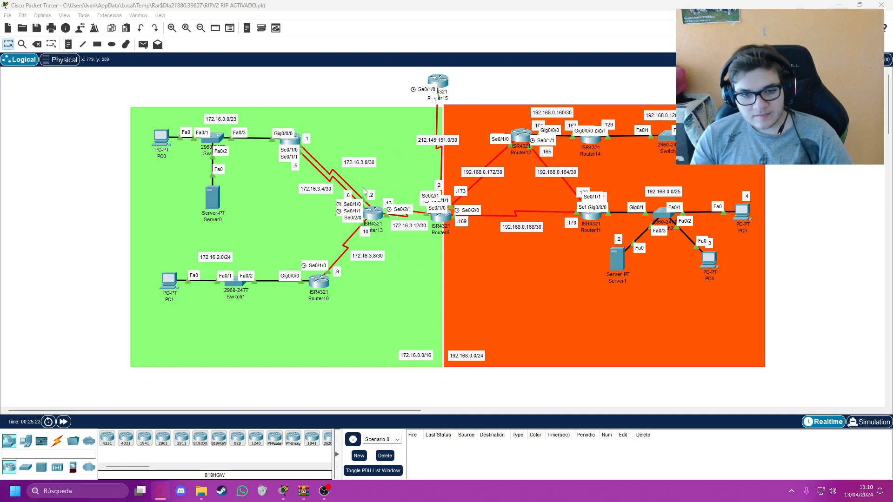
{"action": "left_click_drag", "start_coordinate": [362, 258], "coordinate": [364, 258]}
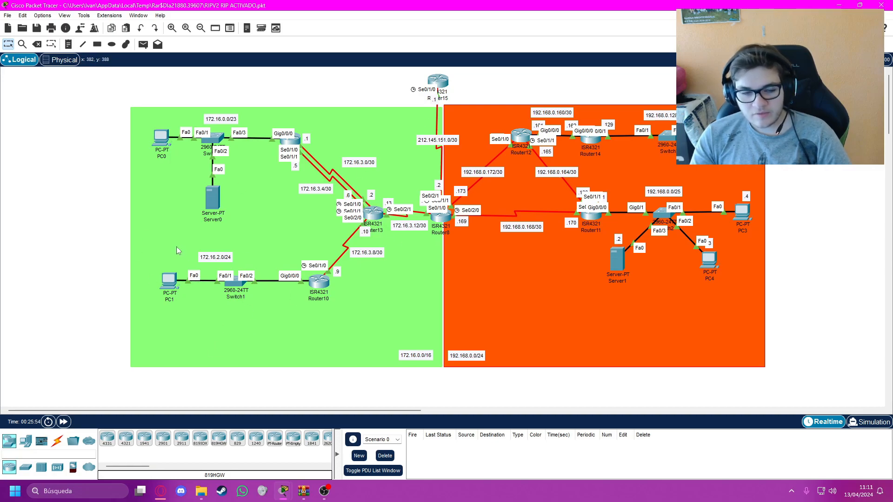
Fast-forward the simulation time repeatedly to let the network advance
{"action": "left_click", "coordinate": [65, 421]}
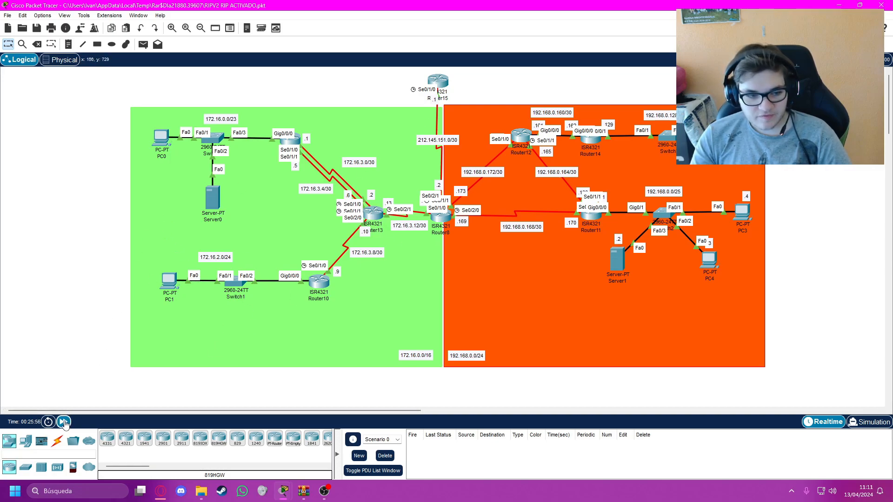
{"action": "left_click", "coordinate": [65, 422]}
{"action": "left_click", "coordinate": [64, 423]}
{"action": "left_click", "coordinate": [65, 422]}
{"action": "left_click", "coordinate": [64, 422]}
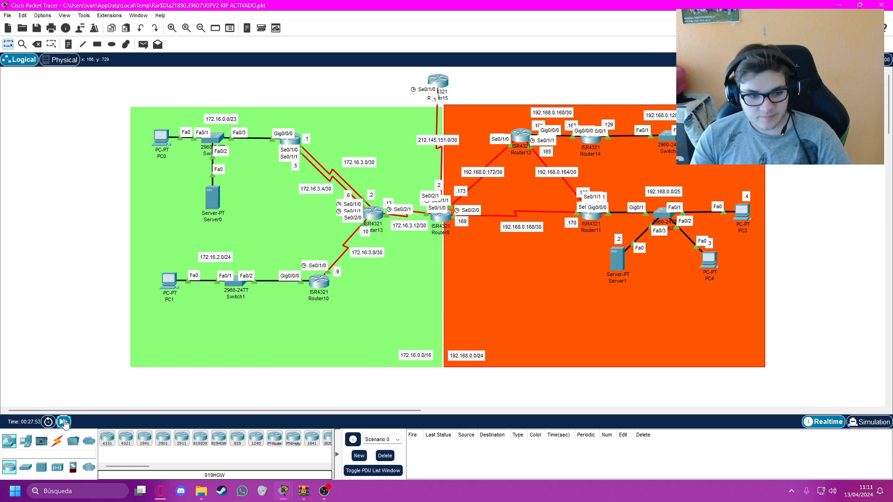
{"action": "left_click", "coordinate": [64, 422]}
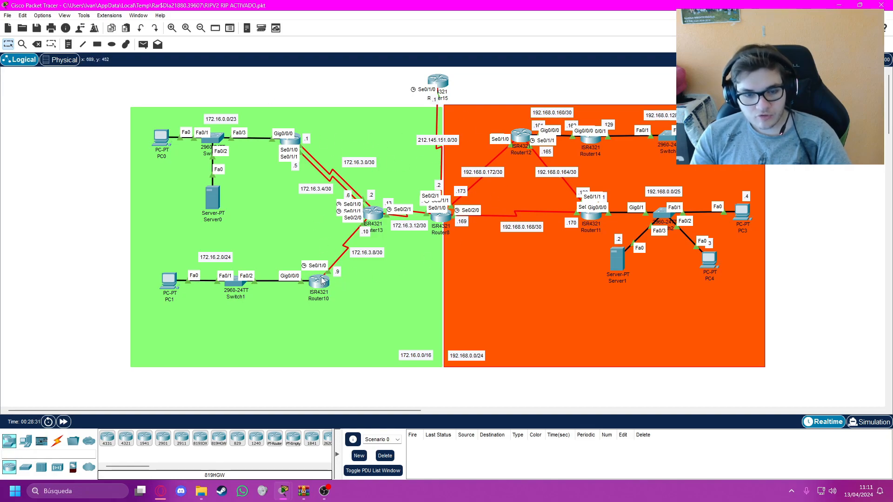
Open Router10's command line and enter privileged mode with enable, followed by global configuration mode with conf term
{"action": "mouse_move", "coordinate": [322, 280]}
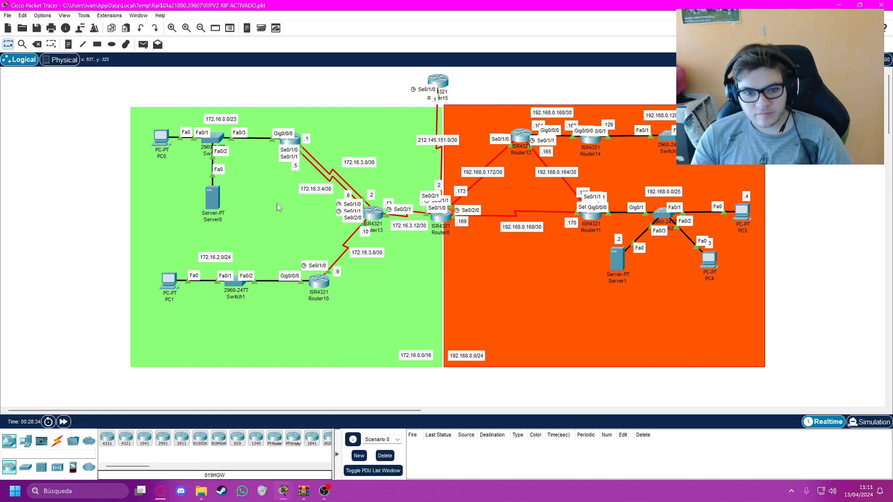
{"action": "left_click", "coordinate": [321, 280]}
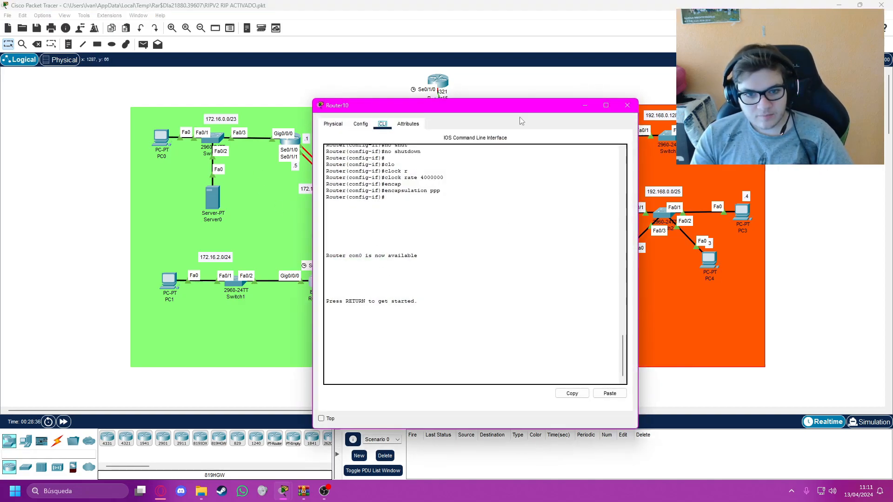
{"action": "left_click_drag", "start_coordinate": [493, 106], "coordinate": [543, 65]}
{"action": "left_click", "coordinate": [545, 245]}
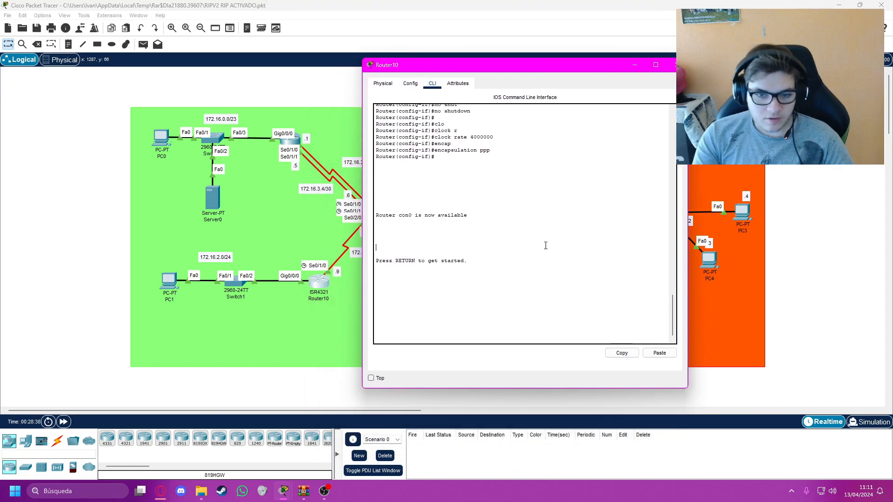
{"action": "key", "text": "Return"}
{"action": "key", "text": "Return"}
{"action": "key", "text": "Return"}
{"action": "key", "text": "Return"}
{"action": "type", "text": "enable"}
{"action": "key", "text": "Return"}
{"action": "key", "text": "Return"}
{"action": "type", "text": "conf term"}
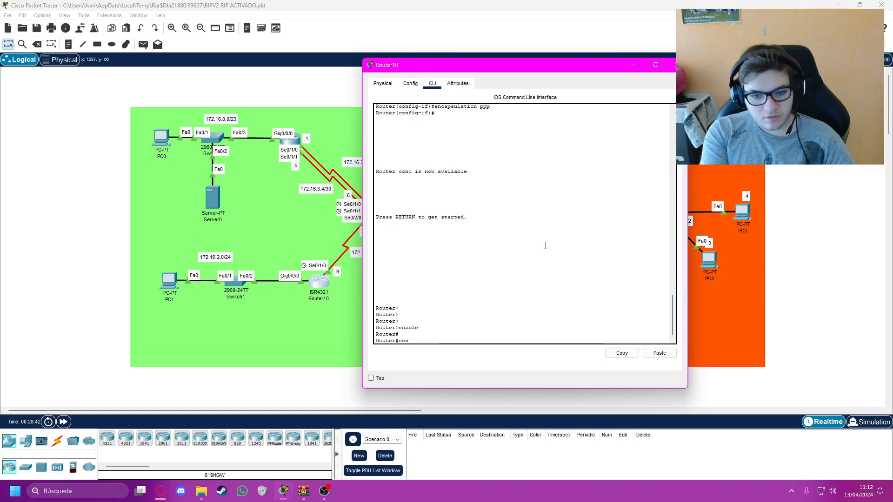
{"action": "key", "text": "Return"}
{"action": "key", "text": "Return"}
{"action": "key", "text": "Return"}
{"action": "key", "text": "Return"}
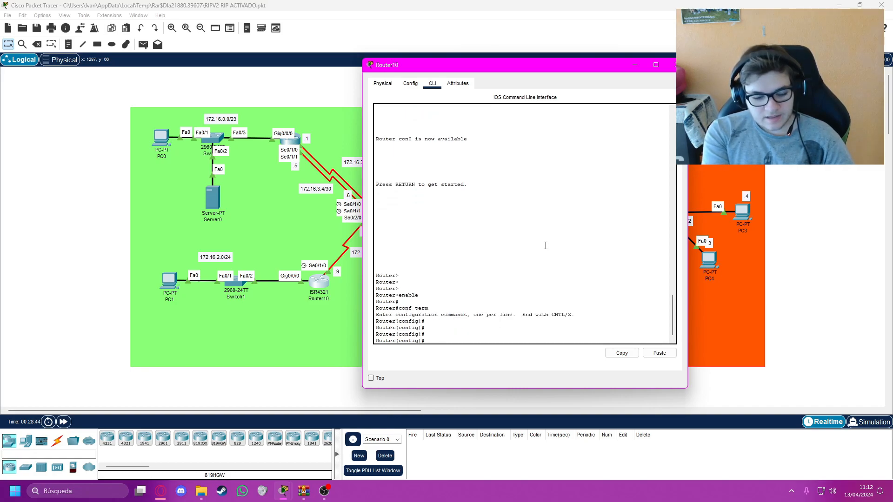
Start the RIP routing process on Router10 with router rip and set it to version 2
{"action": "type", "text": "router rip"}
{"action": "key", "text": "Return"}
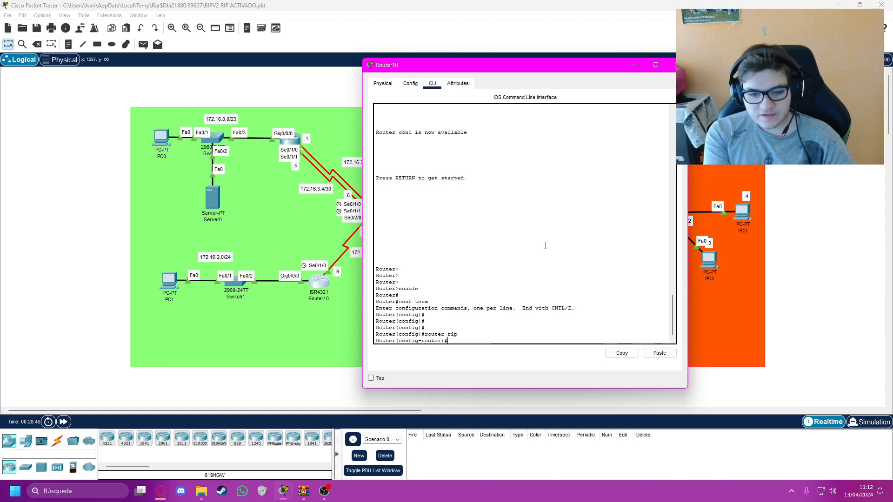
{"action": "left_click_drag", "start_coordinate": [532, 59], "coordinate": [651, 62]}
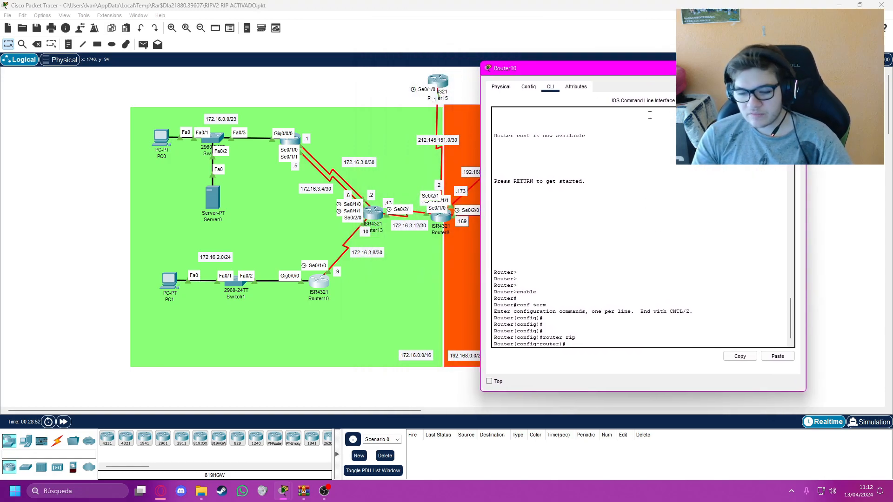
{"action": "key", "text": "Return"}
{"action": "type", "text": "version 2"}
{"action": "key", "text": "Return"}
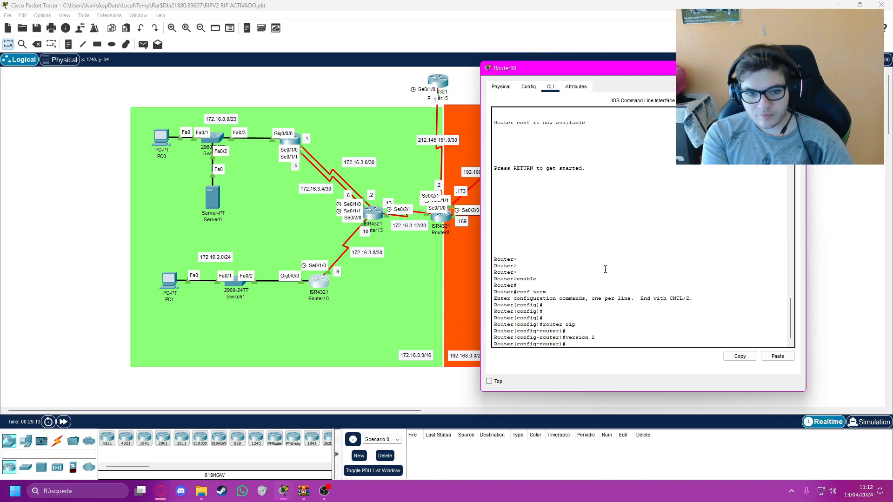
Advertise the 172.16.0.0 network in Router10's RIP process with the network command
{"action": "left_click", "coordinate": [417, 357]}
{"action": "left_click", "coordinate": [325, 284]}
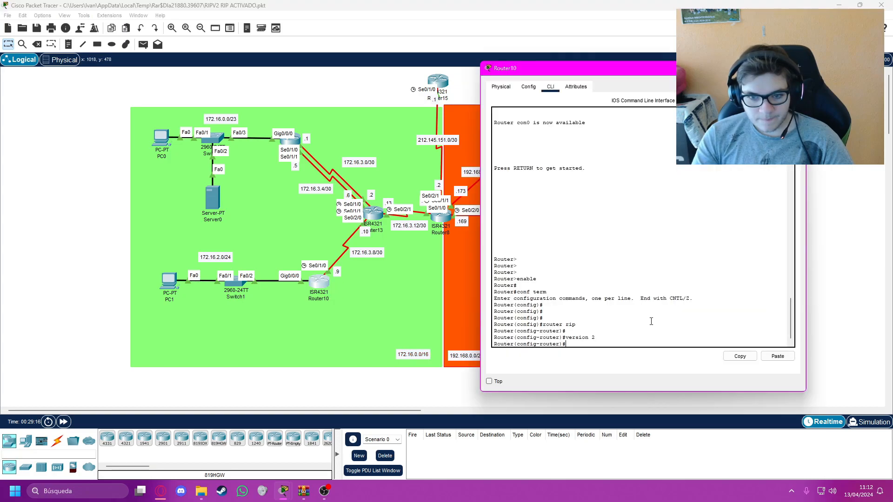
{"action": "type", "text": "netwo"}
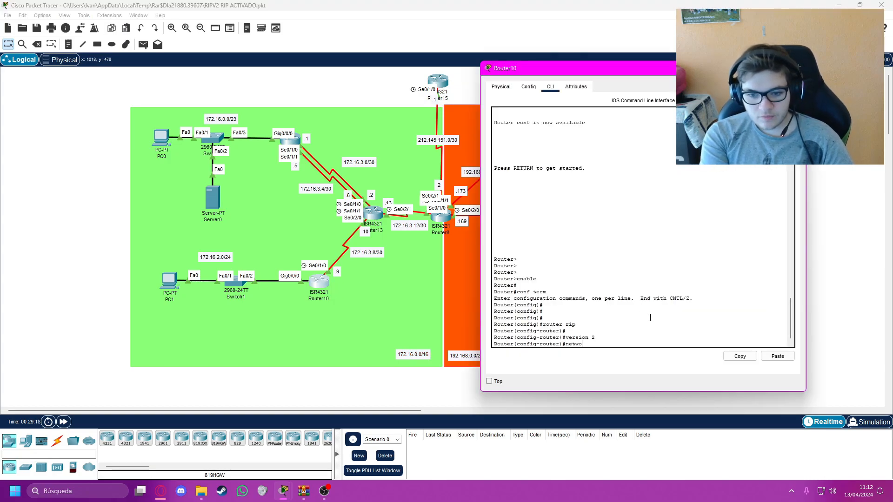
{"action": "type", "text": "r"}
{"action": "key", "text": "Tab"}
{"action": "type", "text": "172."}
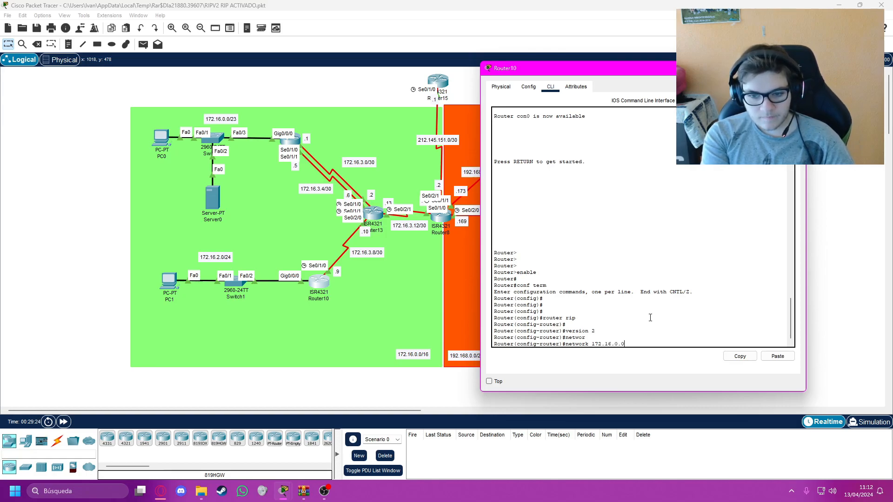
{"action": "key", "text": "Return"}
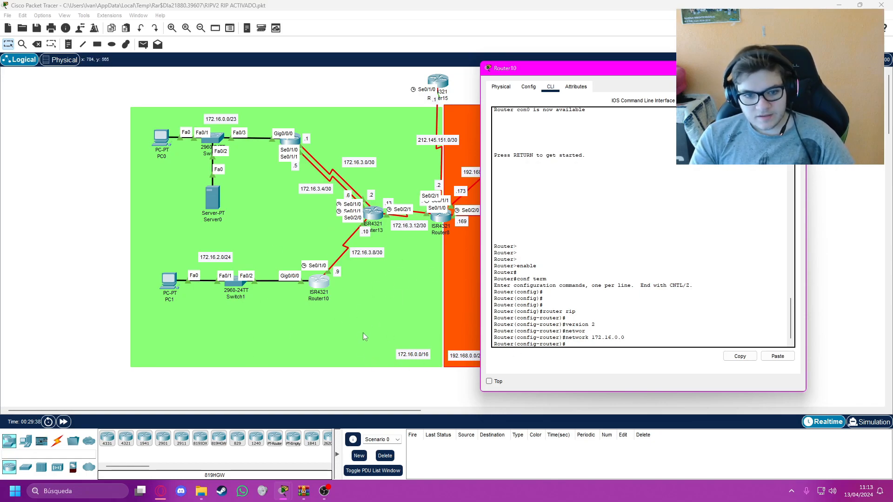
Make Router10's LAN interface passive for RIP with passive-interface gigabitEthernet0/0/0, after checking the PC1 side of the topology
{"action": "left_click", "coordinate": [798, 68]}
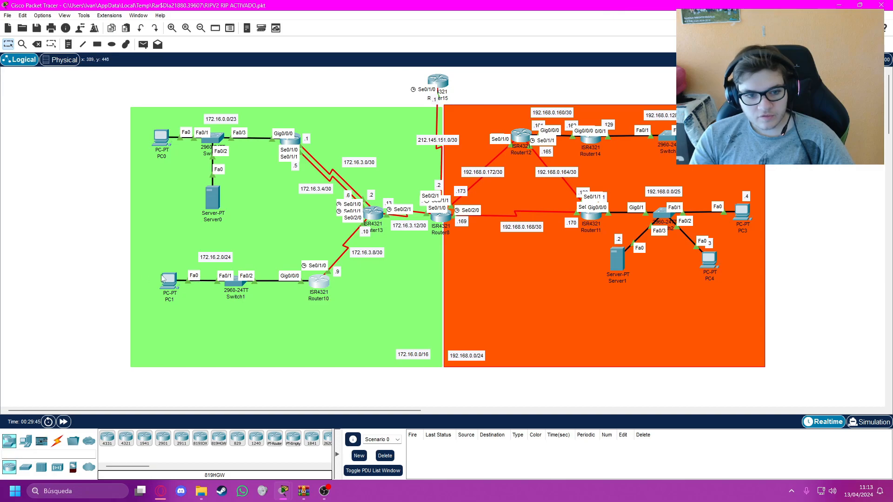
{"action": "left_click_drag", "start_coordinate": [98, 236], "coordinate": [324, 331]}
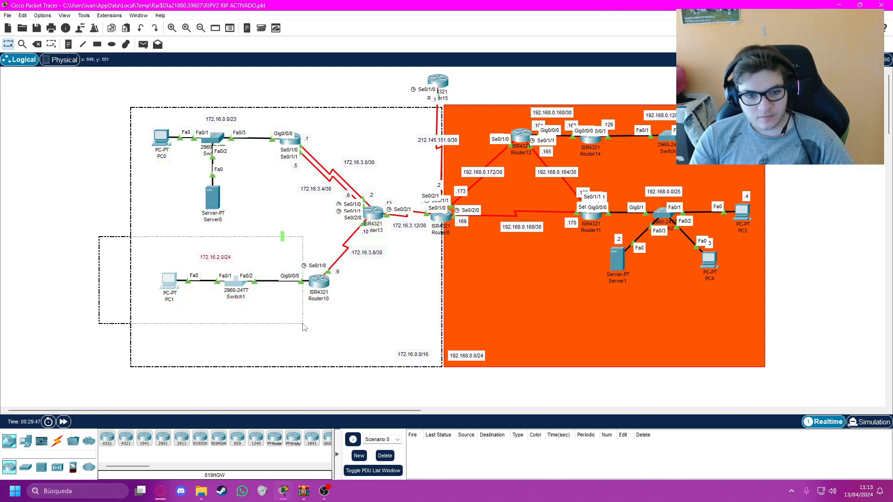
{"action": "left_click", "coordinate": [70, 254]}
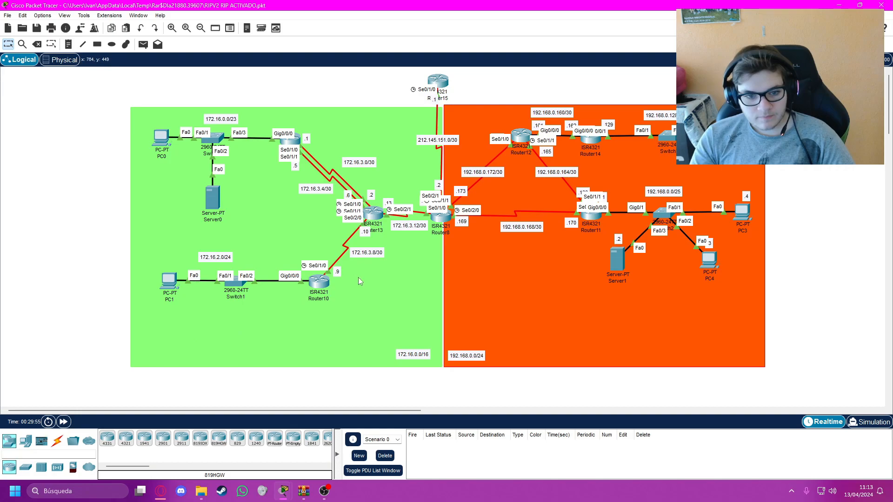
{"action": "left_click", "coordinate": [319, 281]}
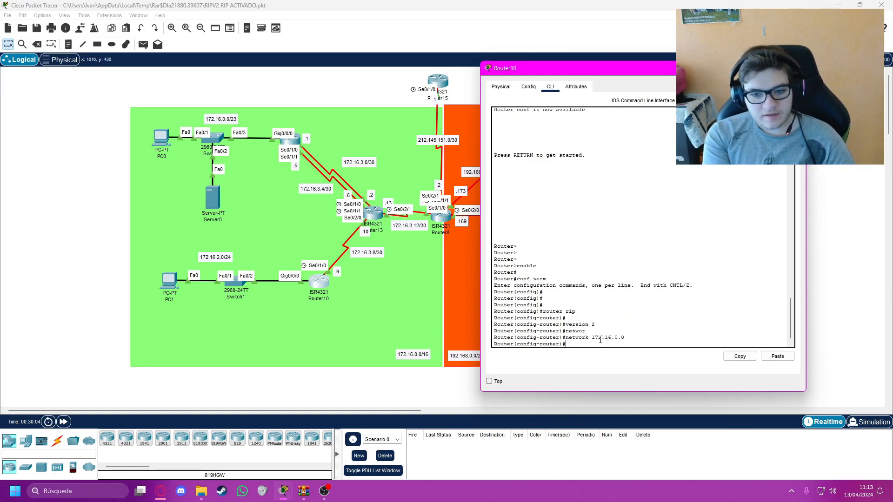
{"action": "type", "text": "ss"}
{"action": "key", "text": "Tab"}
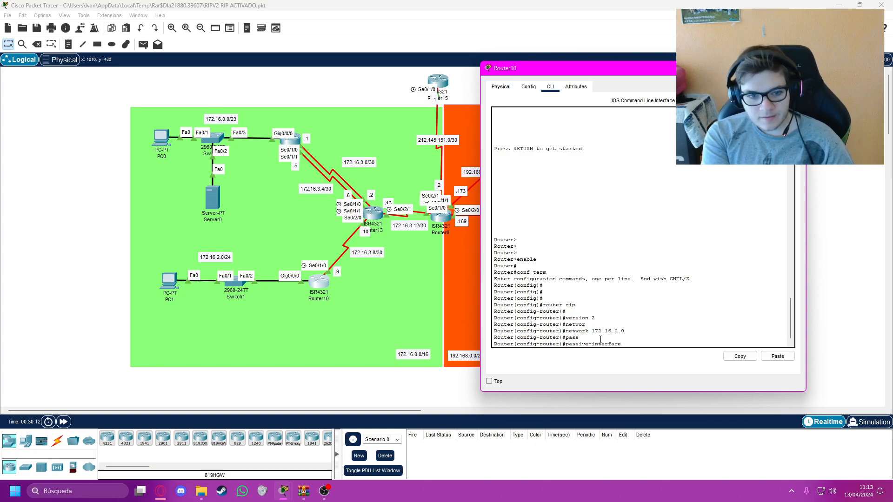
{"action": "type", "text": "ig"}
{"action": "key", "text": "Tab"}
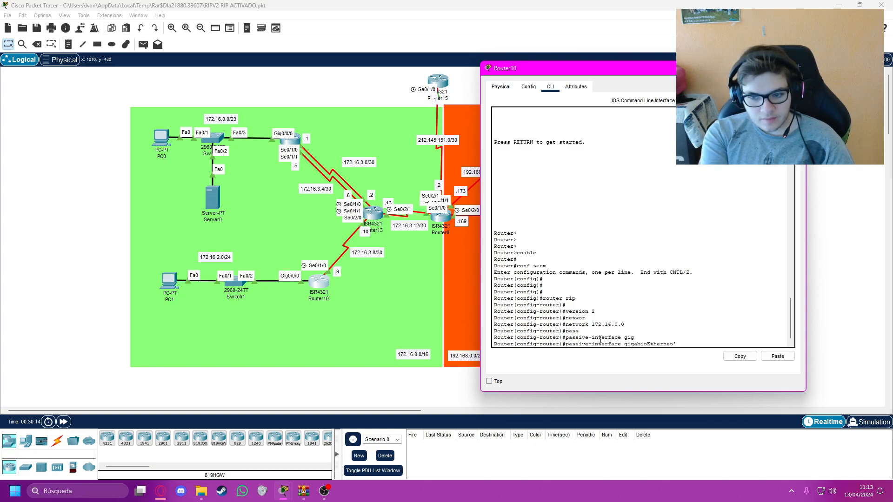
{"action": "type", "text": "0/0/0"}
{"action": "key", "text": "Return"}
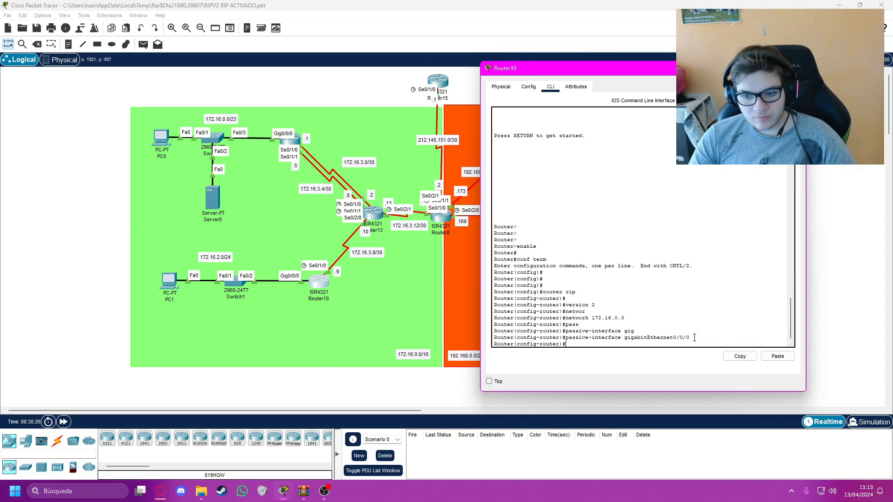
{"action": "left_click_drag", "start_coordinate": [693, 337], "coordinate": [566, 338]}
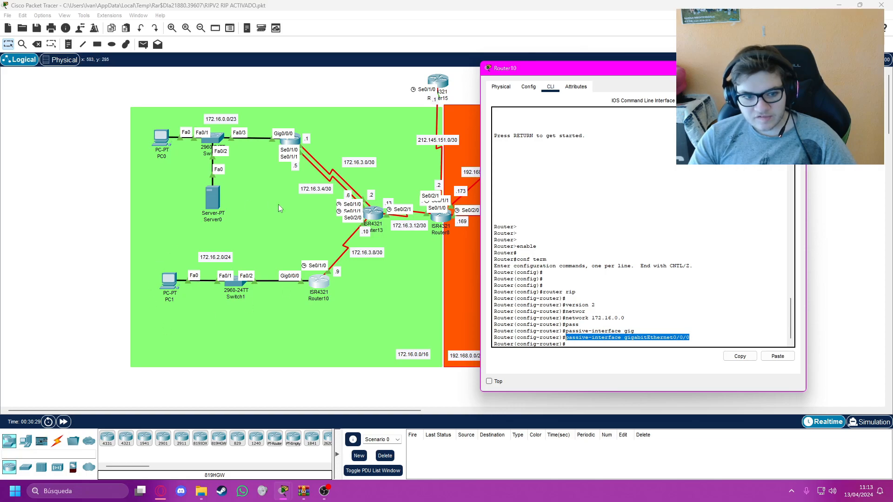
{"action": "left_click", "coordinate": [744, 324]}
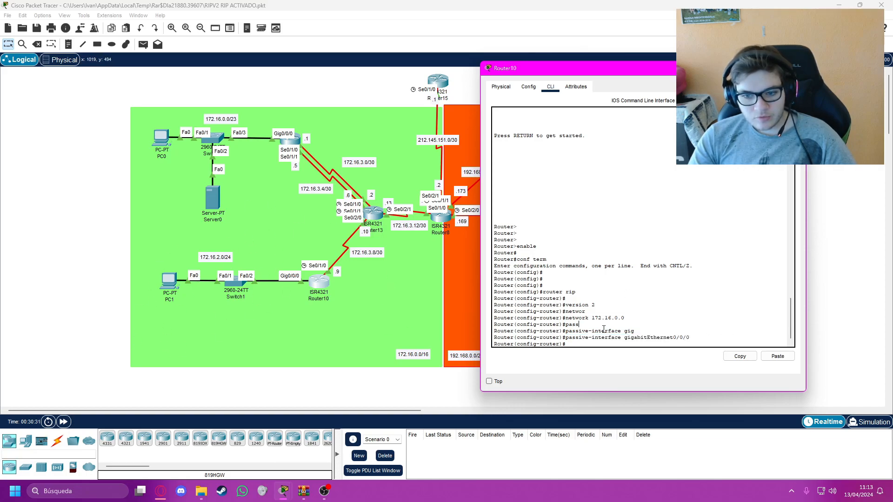
Move Router10's window aside to uncover the topology and leave RIP configuration for privileged mode with END
{"action": "left_click_drag", "start_coordinate": [611, 73], "coordinate": [691, 83]}
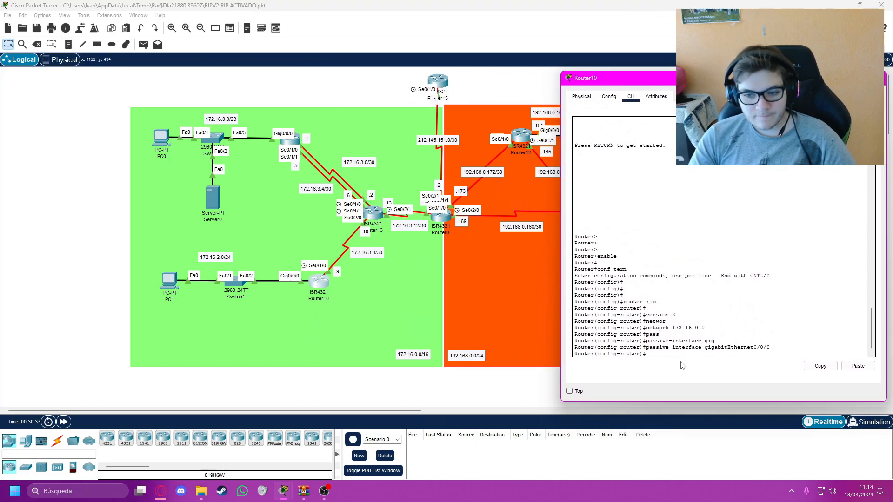
{"action": "key", "text": "Return"}
{"action": "key", "text": "Return"}
{"action": "key", "text": "Return"}
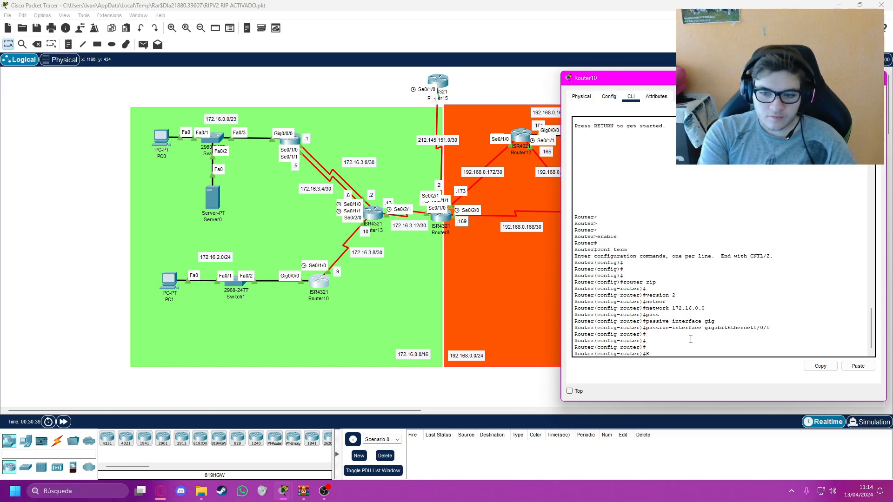
{"action": "type", "text": "END"}
{"action": "key", "text": "Return"}
{"action": "key", "text": "Return"}
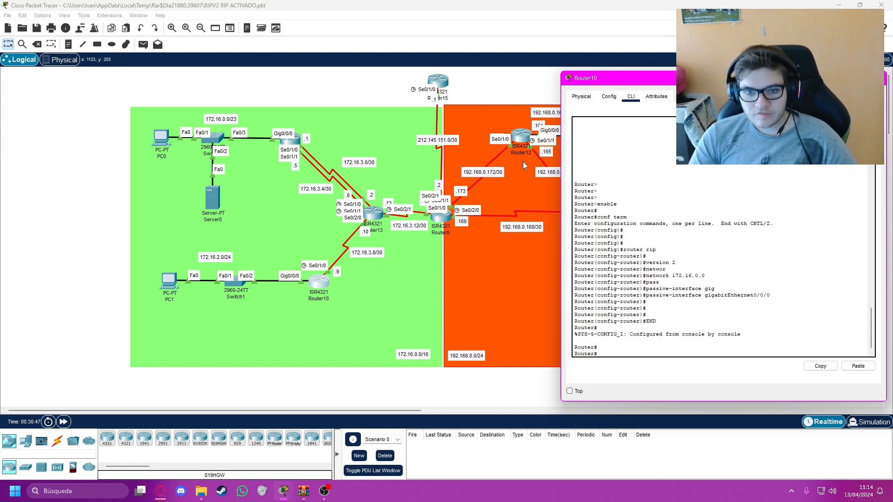
Turn on RIP protocol debugging on Router10 with debug ip rip
{"action": "mouse_move", "coordinate": [604, 77]}
{"action": "left_mouse_down"}
{"action": "mouse_move", "coordinate": [516, 71]}
{"action": "mouse_move", "coordinate": [581, 70]}
{"action": "mouse_move", "coordinate": [593, 48]}
{"action": "mouse_move", "coordinate": [589, 81]}
{"action": "left_mouse_up"}
{"action": "key", "text": "Return"}
{"action": "key", "text": "Return"}
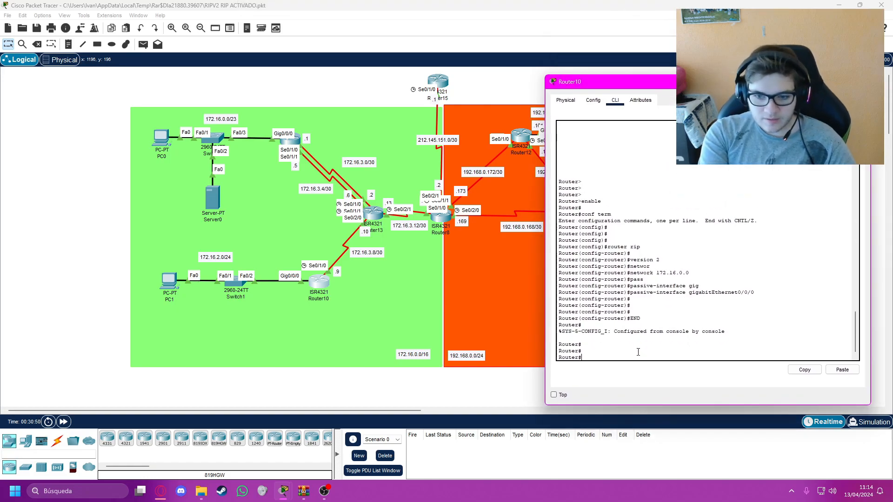
{"action": "key", "text": "BackSpace"}
{"action": "key", "text": "BackSpace"}
{"action": "key", "text": "BackSpace"}
{"action": "key", "text": "BackSpace"}
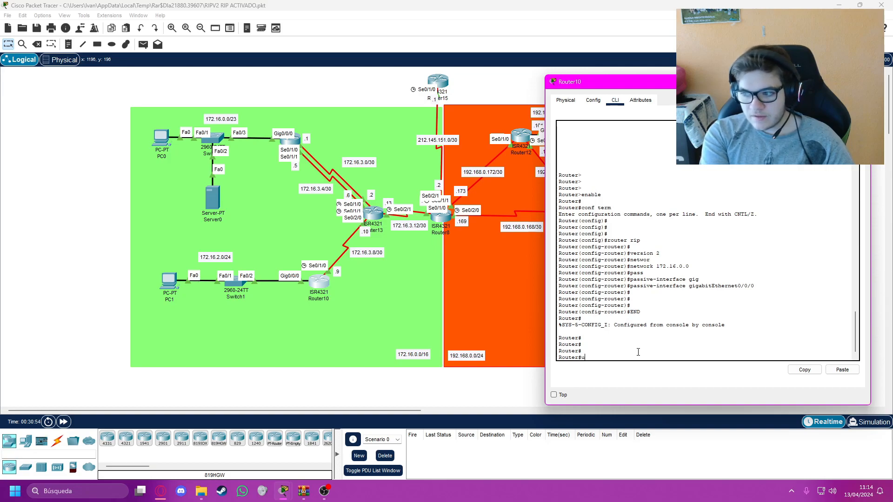
{"action": "type", "text": "debu"}
{"action": "key", "text": "Tab"}
{"action": "type", "text": "ip ripo"}
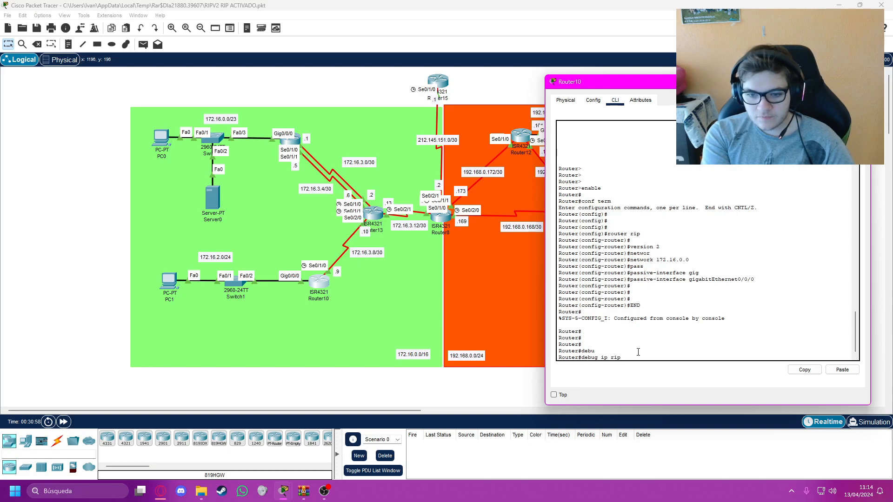
{"action": "key", "text": "Return"}
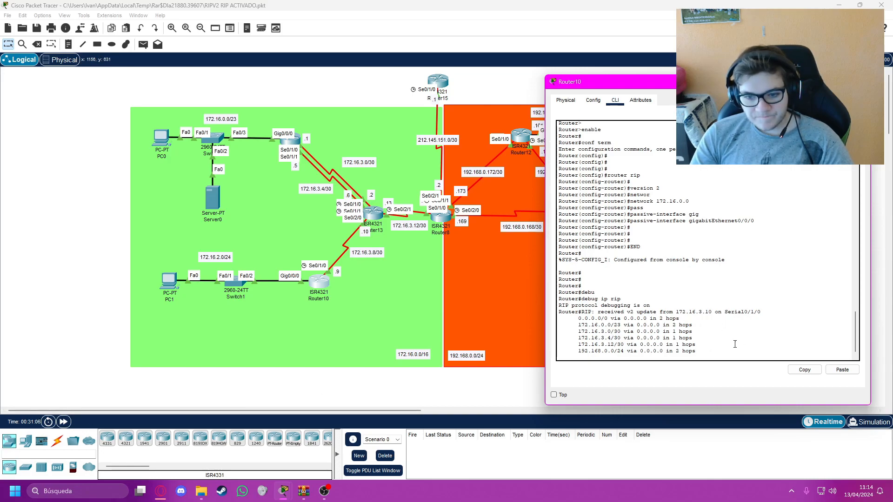
Fast-forward the simulation time twice to generate RIP updates and return to Router10's command line
{"action": "key", "text": "Return"}
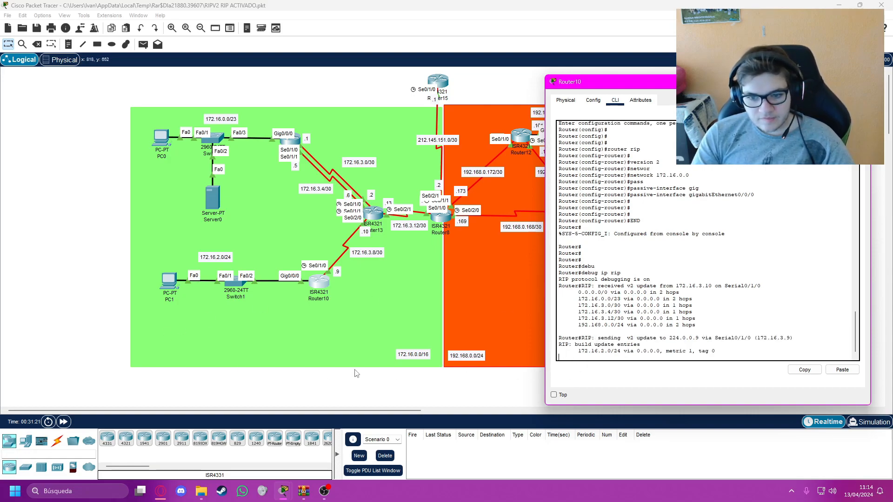
{"action": "left_click", "coordinate": [64, 421]}
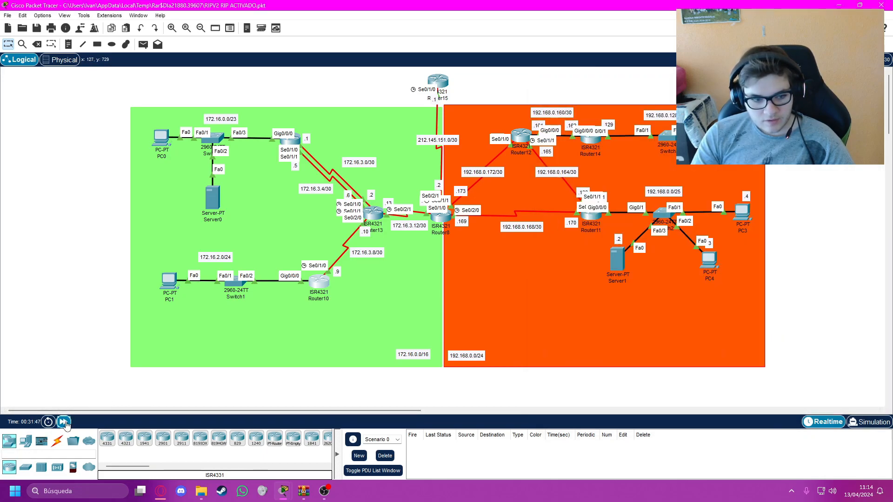
{"action": "left_click", "coordinate": [63, 422]}
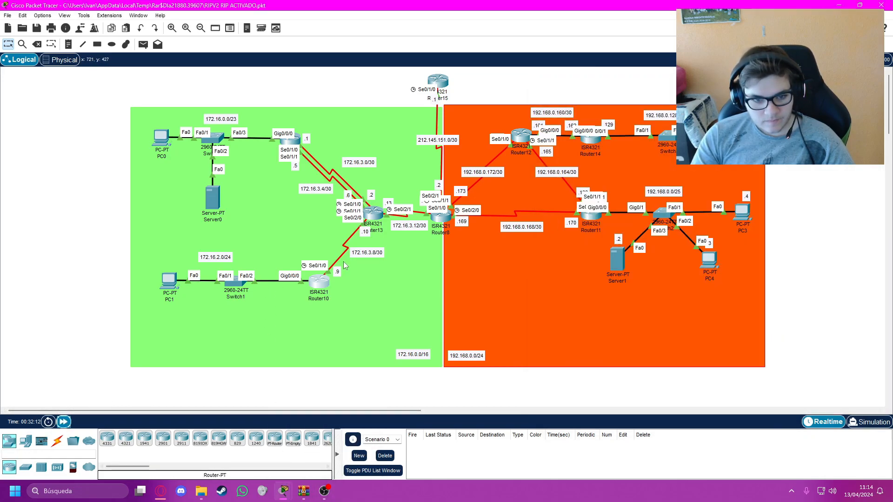
{"action": "left_click", "coordinate": [320, 289]}
{"action": "key", "text": "Return"}
{"action": "key", "text": "Return"}
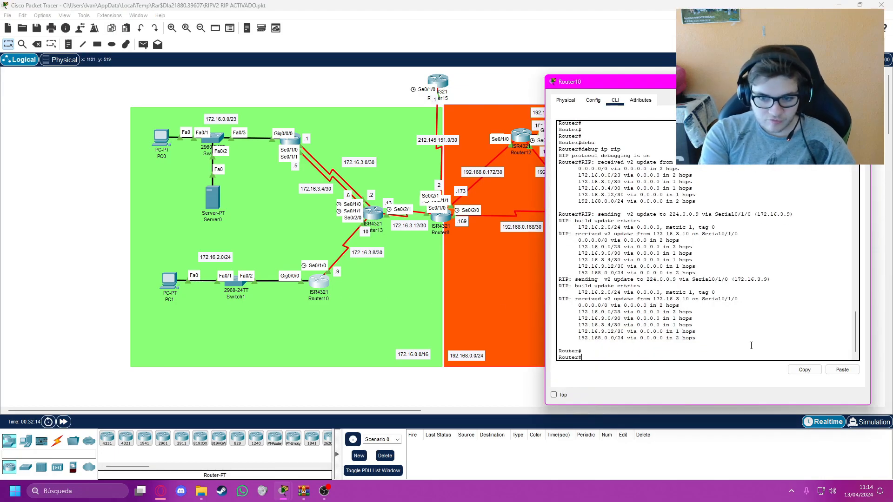
Turn off all debugging on Router10 with undebug all
{"action": "type", "text": "undeb"}
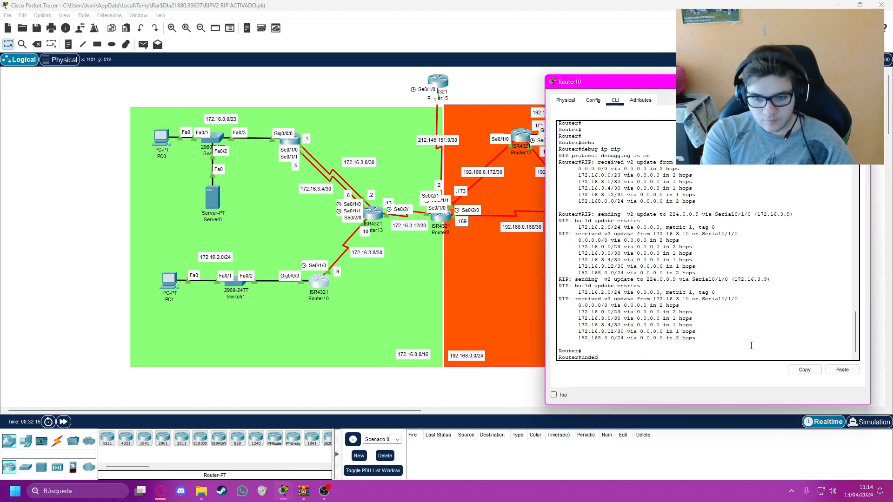
{"action": "type", "text": "u"}
{"action": "key", "text": "Tab"}
{"action": "type", "text": "ip"}
{"action": "key", "text": "BackSpace"}
{"action": "key", "text": "BackSpace"}
{"action": "type", "text": "all"}
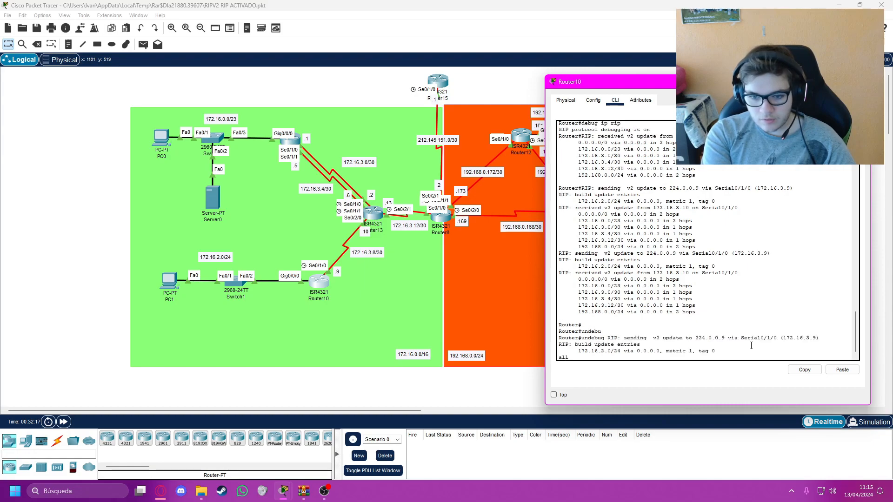
{"action": "key", "text": "Return"}
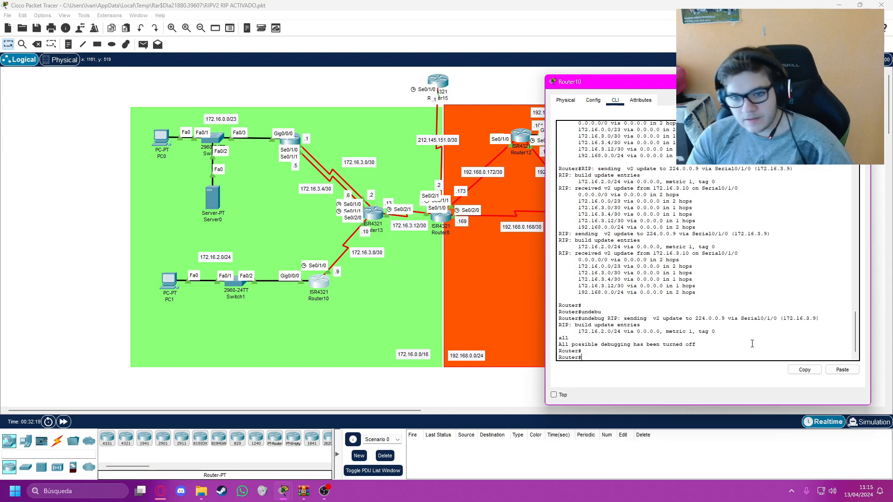
Examine the RIP debug output on Router10, comparing the sent 172.16.2.0/24 entry, its metric and the received routes with the topology
{"action": "scroll", "coordinate": [763, 279], "scroll_direction": "up", "scroll_amount": 3}
{"action": "scroll", "coordinate": [781, 251], "scroll_direction": "up", "scroll_amount": 1}
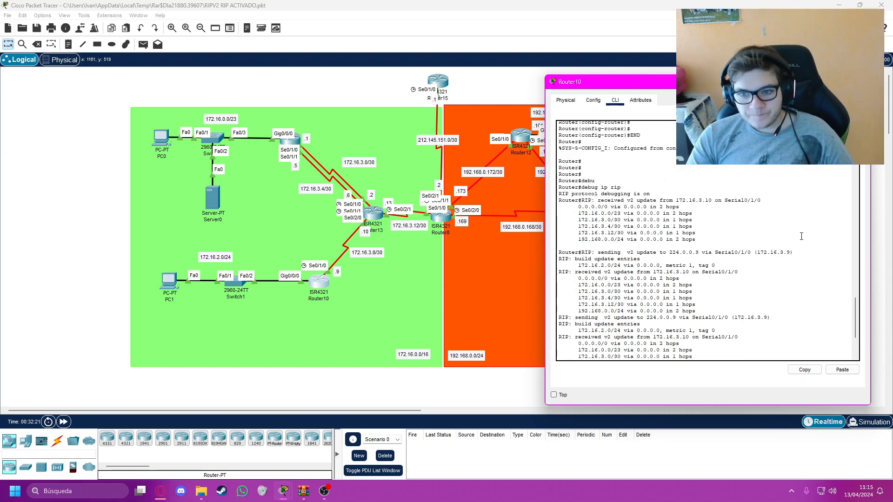
{"action": "scroll", "coordinate": [721, 241], "scroll_direction": "down", "scroll_amount": 1}
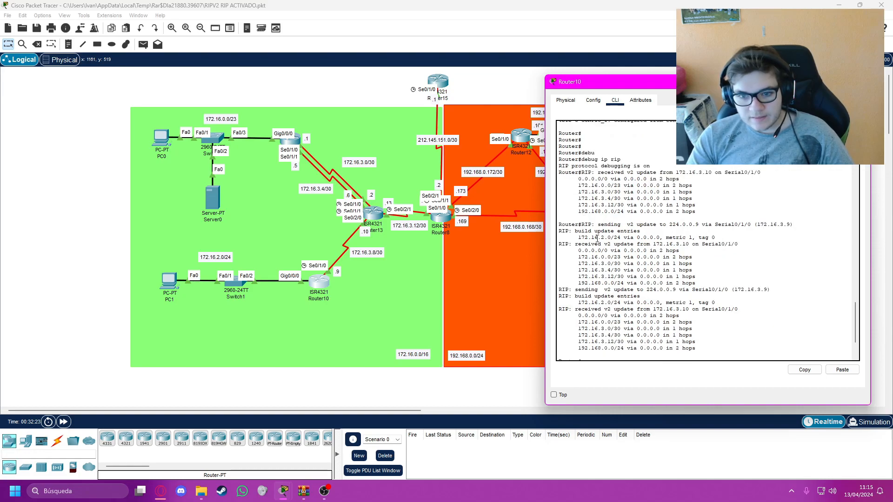
{"action": "scroll", "coordinate": [594, 240], "scroll_direction": "down", "scroll_amount": 1}
{"action": "left_click_drag", "start_coordinate": [558, 196], "coordinate": [739, 202]}
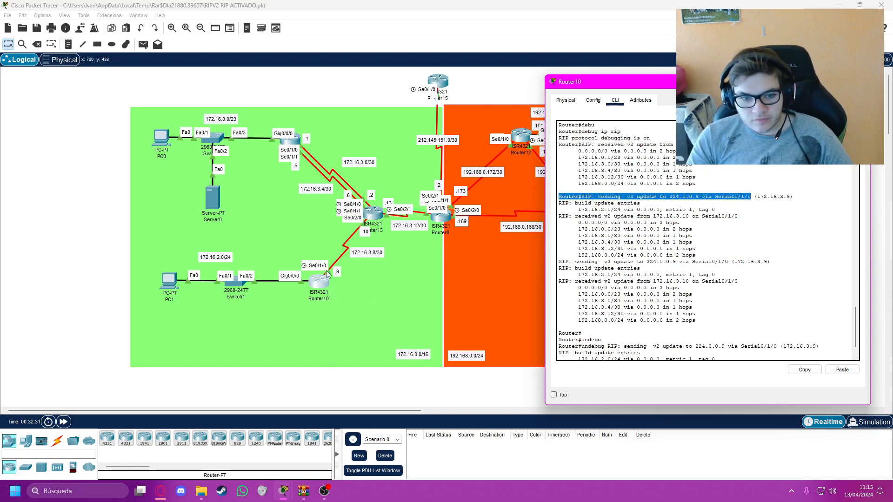
{"action": "left_click", "coordinate": [763, 210]}
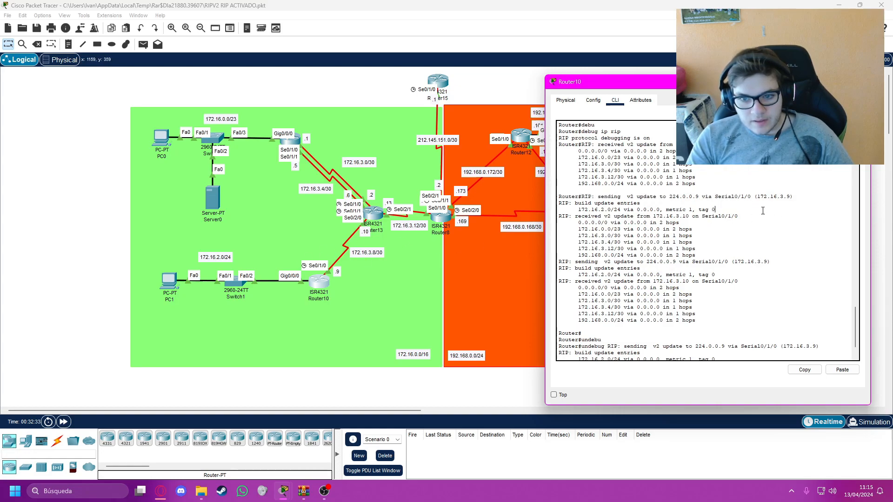
{"action": "left_click_drag", "start_coordinate": [579, 209], "coordinate": [623, 212]}
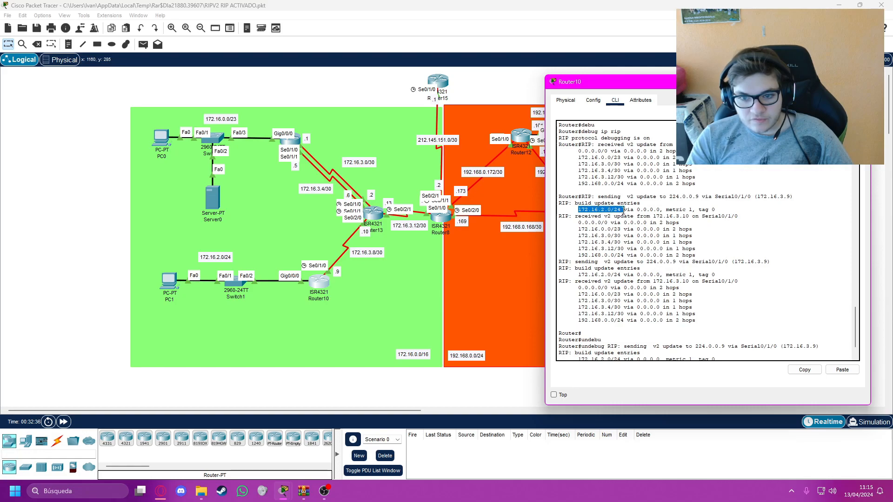
{"action": "left_click_drag", "start_coordinate": [212, 260], "coordinate": [215, 253]}
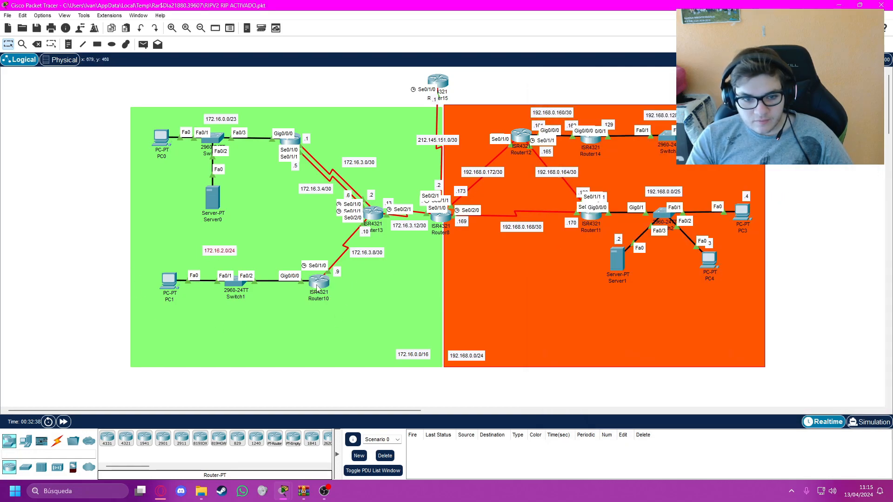
{"action": "left_click", "coordinate": [319, 282]}
{"action": "left_click_drag", "start_coordinate": [718, 210], "coordinate": [667, 212]}
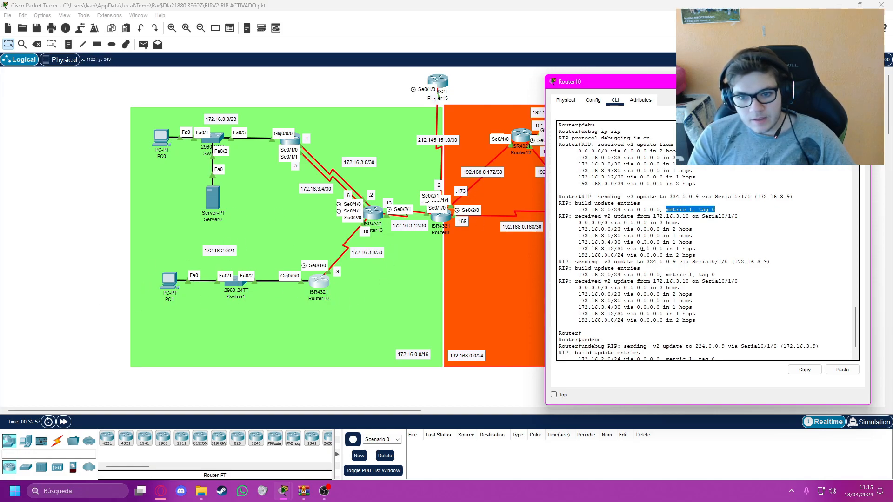
{"action": "left_click_drag", "start_coordinate": [567, 218], "coordinate": [737, 217]}
{"action": "left_click", "coordinate": [730, 236]}
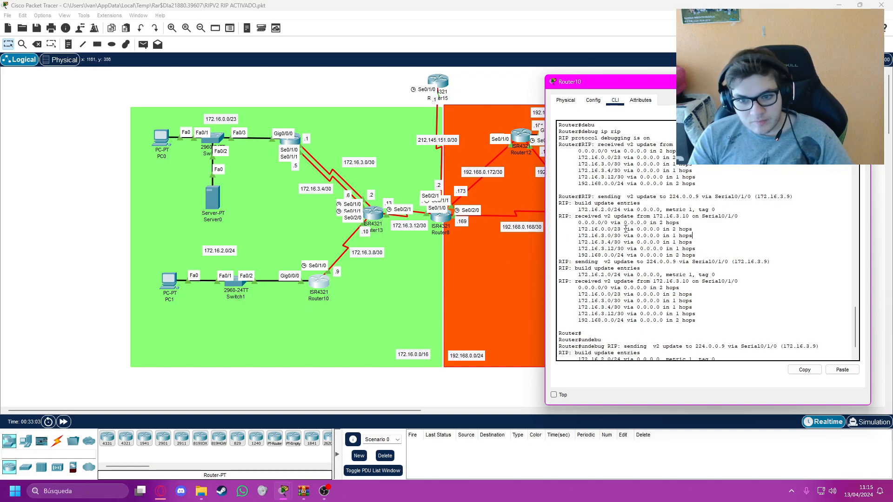
Examine the routes received from 172.16.3.10 in Router10's RIP debug output, comparing each network and hop count with the topology
{"action": "left_click_drag", "start_coordinate": [578, 222], "coordinate": [688, 223]}
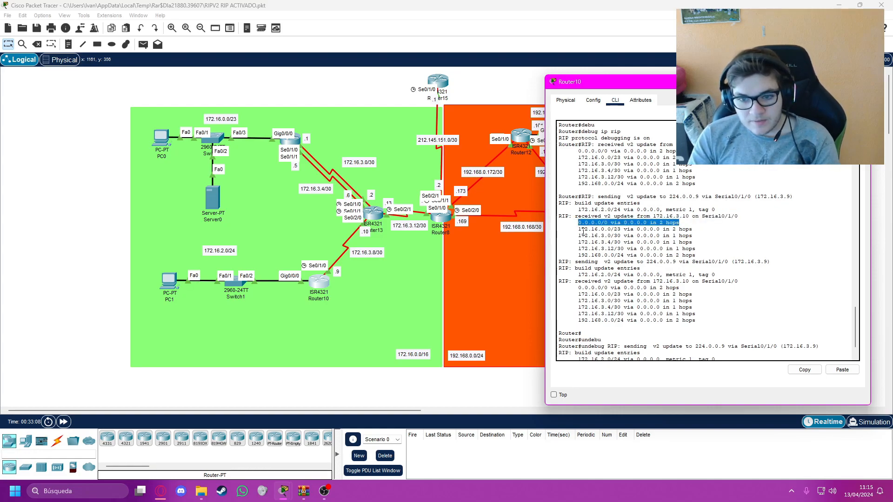
{"action": "left_click_drag", "start_coordinate": [576, 229], "coordinate": [684, 222]}
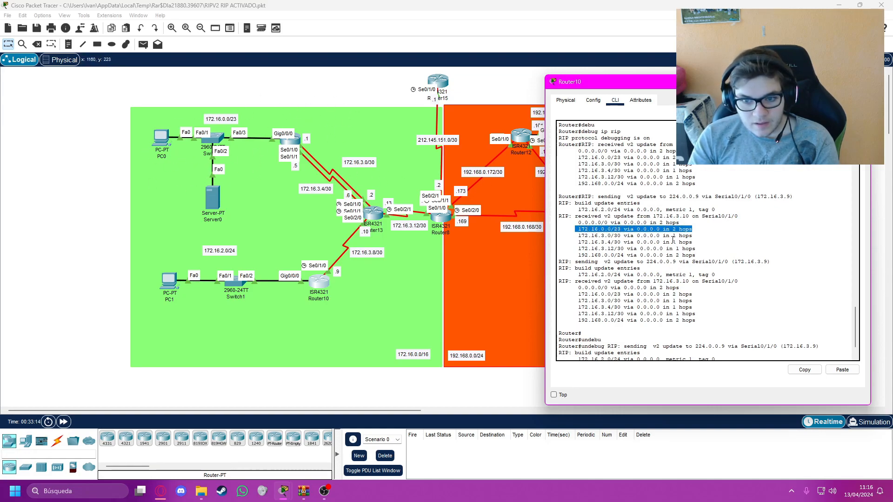
{"action": "mouse_move", "coordinate": [578, 235]}
{"action": "left_mouse_down"}
{"action": "mouse_move", "coordinate": [692, 236]}
{"action": "mouse_move", "coordinate": [571, 242]}
{"action": "left_mouse_up"}
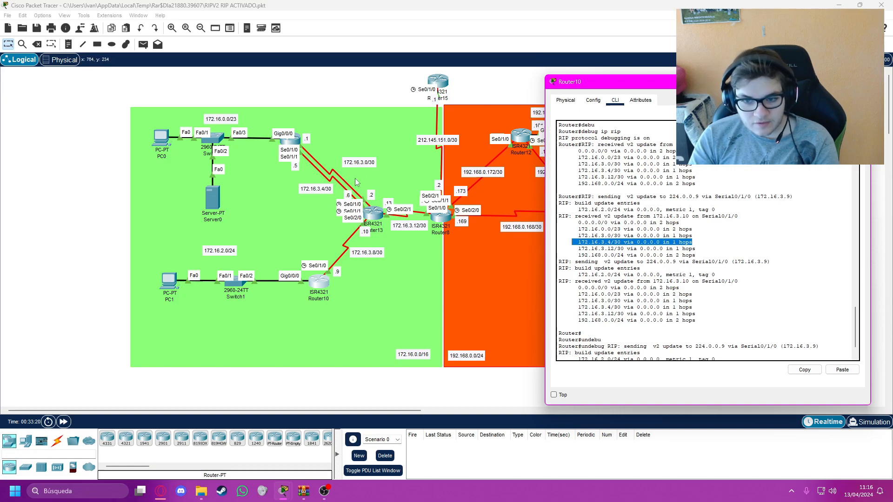
{"action": "left_click_drag", "start_coordinate": [695, 248], "coordinate": [568, 249]}
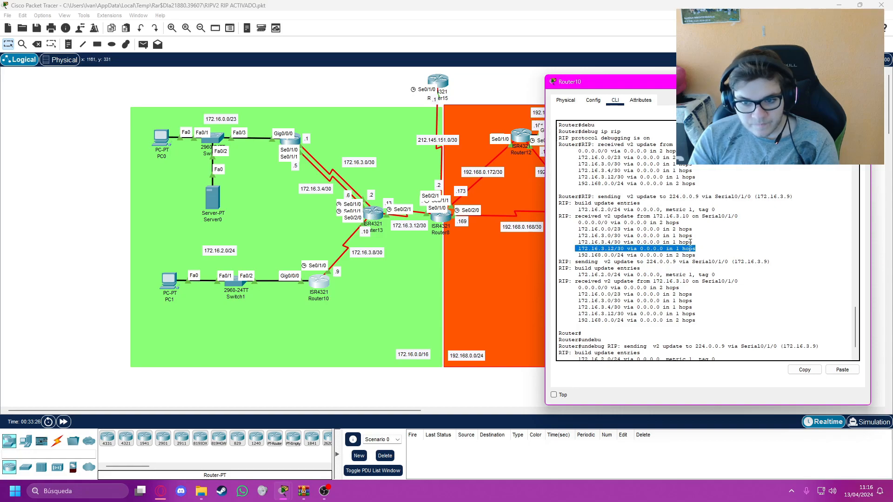
{"action": "left_click_drag", "start_coordinate": [715, 254], "coordinate": [577, 254]}
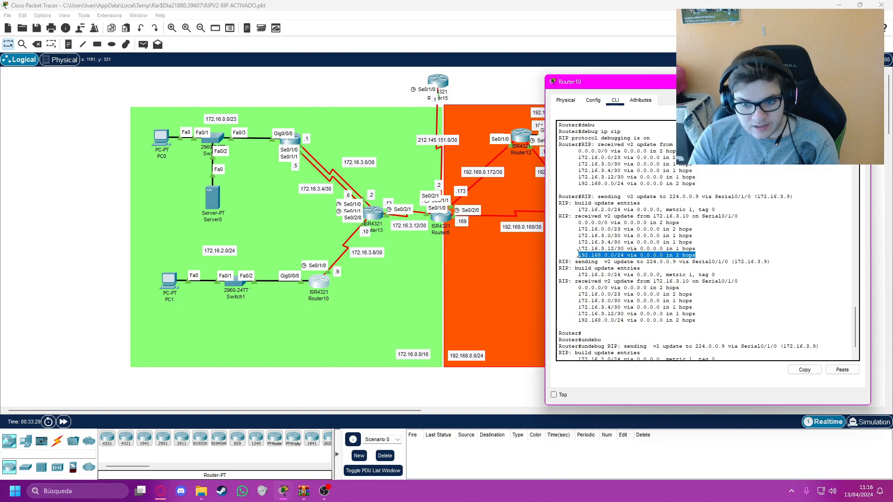
{"action": "left_click_drag", "start_coordinate": [696, 83], "coordinate": [788, 116]}
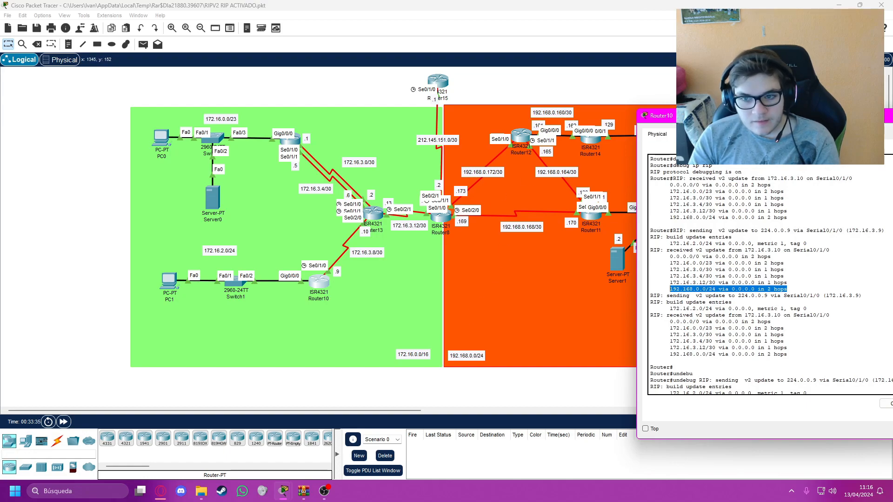
{"action": "left_click_drag", "start_coordinate": [752, 121], "coordinate": [637, 79]}
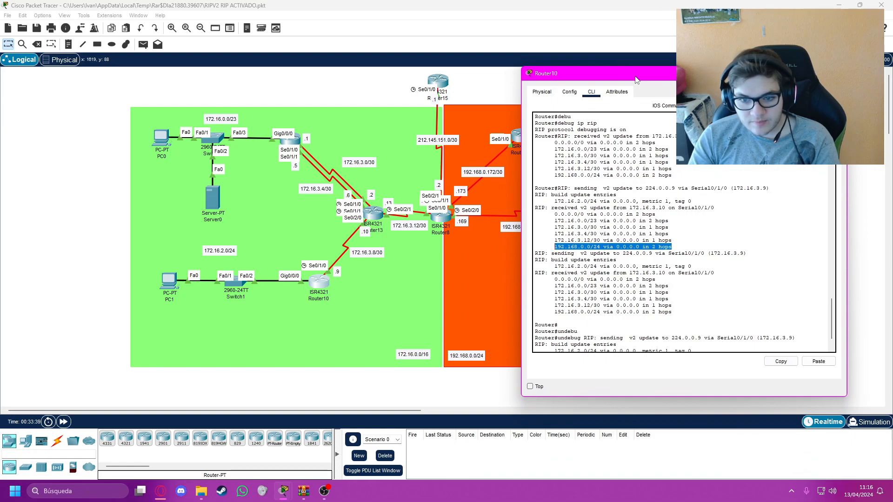
{"action": "left_click_drag", "start_coordinate": [631, 70], "coordinate": [892, 71]}
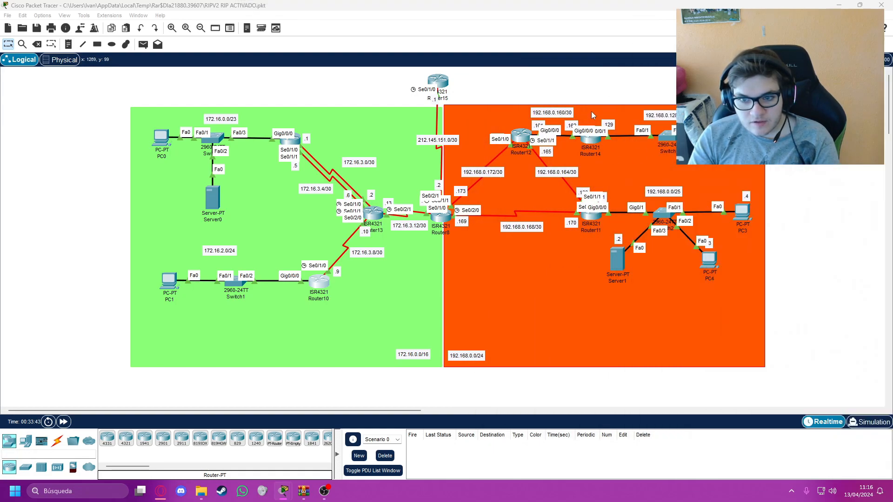
Return to the end of Router10's command line and close its window
{"action": "left_click_drag", "start_coordinate": [892, 135], "coordinate": [636, 88]}
{"action": "scroll", "coordinate": [681, 243], "scroll_direction": "down", "scroll_amount": 2}
{"action": "left_click", "coordinate": [590, 363]}
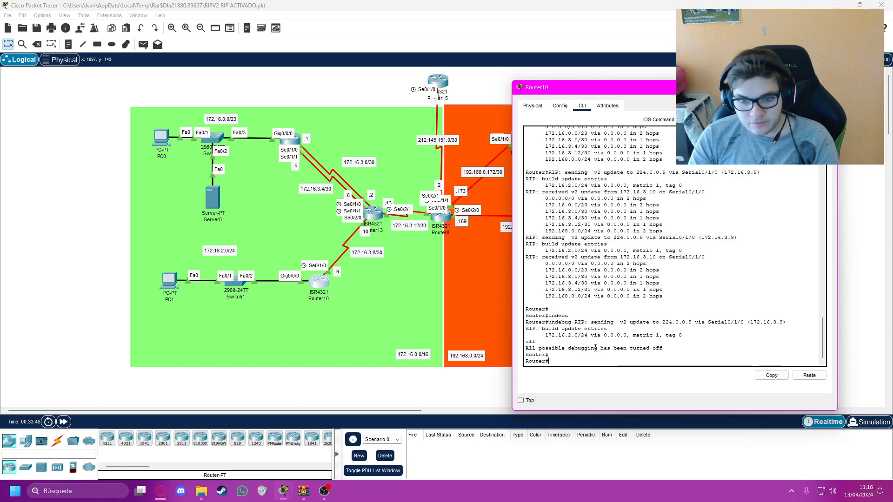
{"action": "key", "text": "Return"}
{"action": "key", "text": "Return"}
{"action": "key", "text": "Return"}
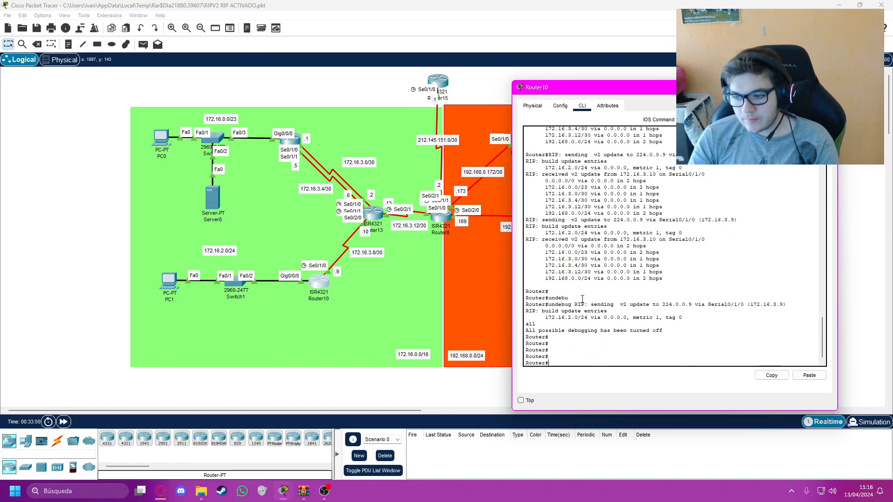
{"action": "left_click_drag", "start_coordinate": [688, 91], "coordinate": [248, 79]}
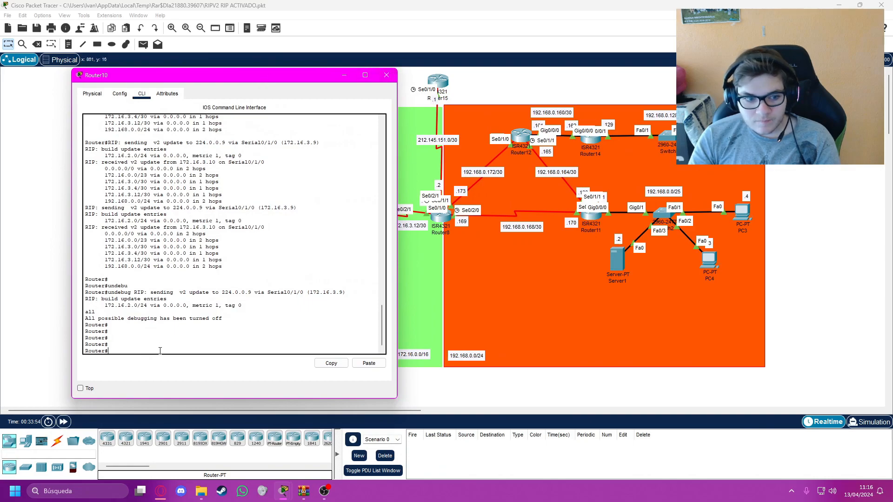
{"action": "left_click", "coordinate": [387, 75]}
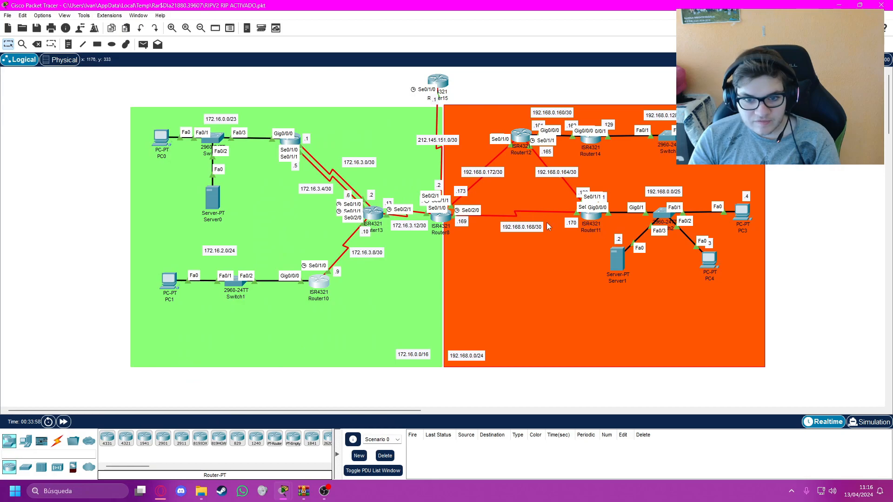
Open Router11's command line and enter privileged mode with enable
{"action": "left_click", "coordinate": [597, 215]}
{"action": "left_click_drag", "start_coordinate": [522, 108], "coordinate": [263, 84]}
{"action": "left_click", "coordinate": [125, 99]}
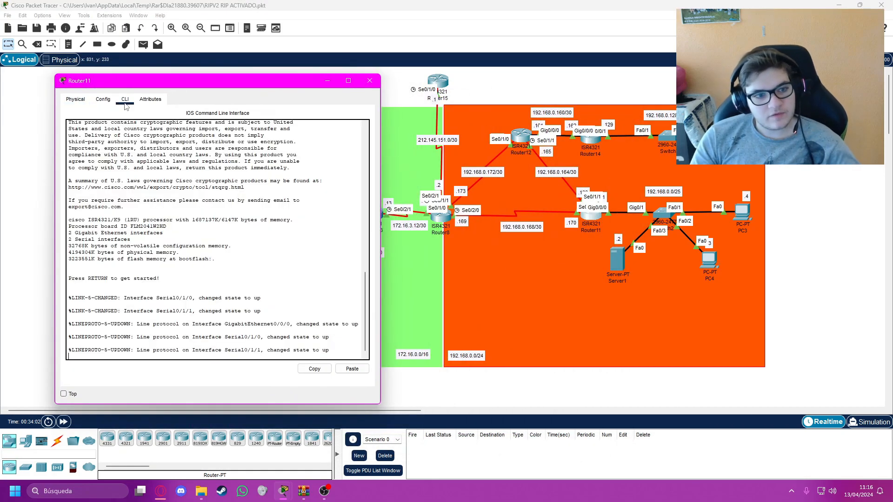
{"action": "key", "text": "Return"}
{"action": "key", "text": "Return"}
{"action": "key", "text": "Return"}
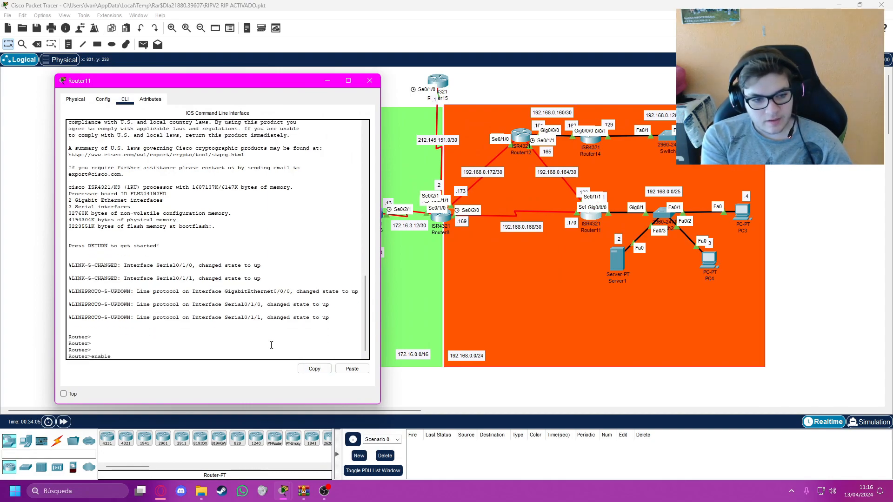
{"action": "type", "text": "enable"}
{"action": "key", "text": "Return"}
{"action": "key", "text": "Return"}
{"action": "key", "text": "Return"}
Run undebug ip rip on Router11
{"action": "type", "text": "undeb"}
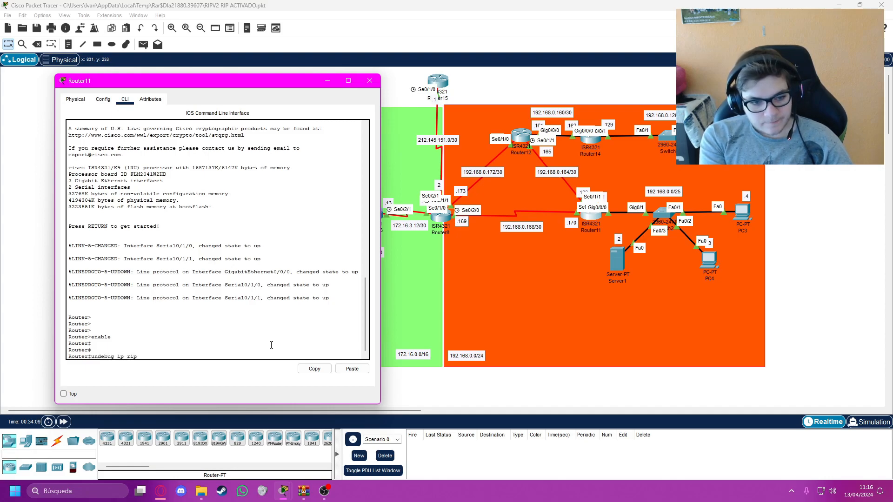
{"action": "type", "text": "ug ip rip"}
{"action": "key", "text": "Return"}
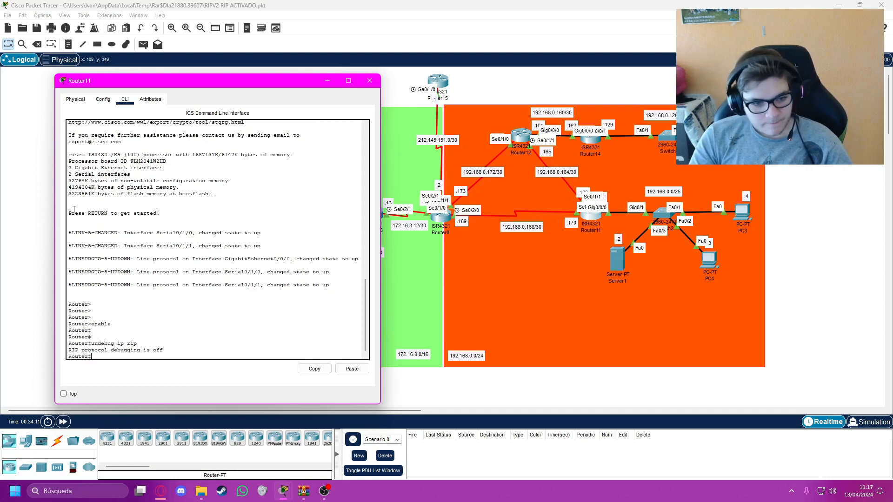
Turn on RIP protocol debugging on Router11 by reissuing the previous command as debug ip rip
{"action": "key", "text": "Up"}
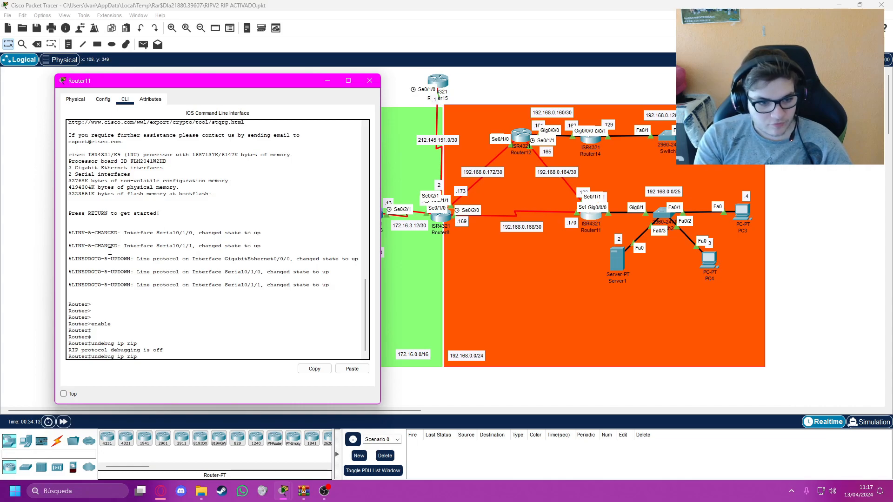
{"action": "key", "text": "BackSpace"}
{"action": "key", "text": "BackSpace"}
{"action": "key", "text": "Return"}
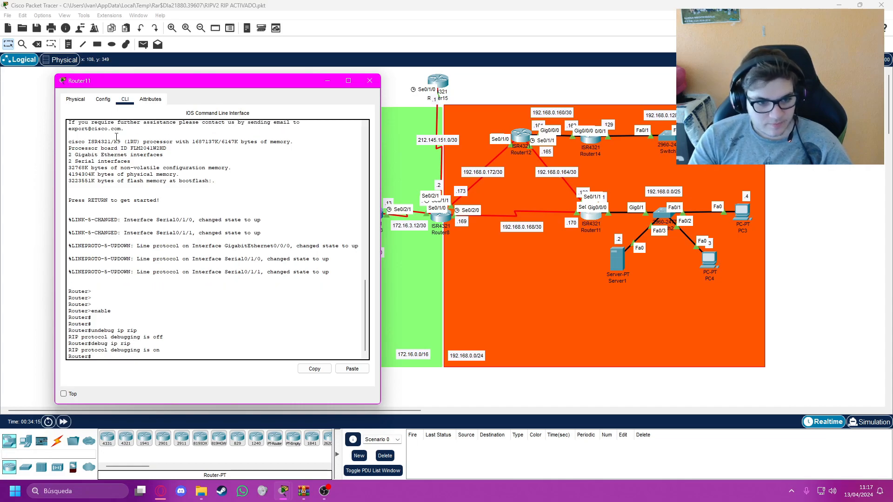
Fast-forward the simulation time to generate RIP updates, and turn off all debugging on Router11 with undebug all
{"action": "left_click_drag", "start_coordinate": [195, 82], "coordinate": [547, 82]}
{"action": "left_click", "coordinate": [64, 421]}
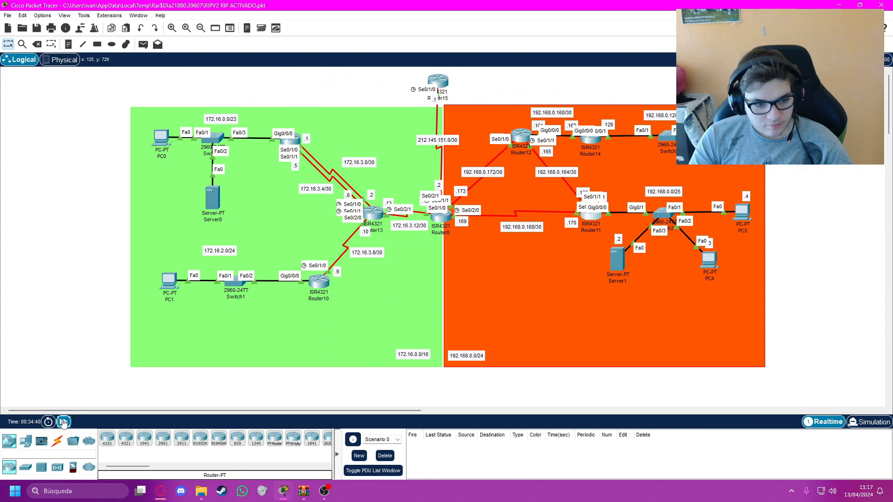
{"action": "mouse_move", "coordinate": [283, 491]}
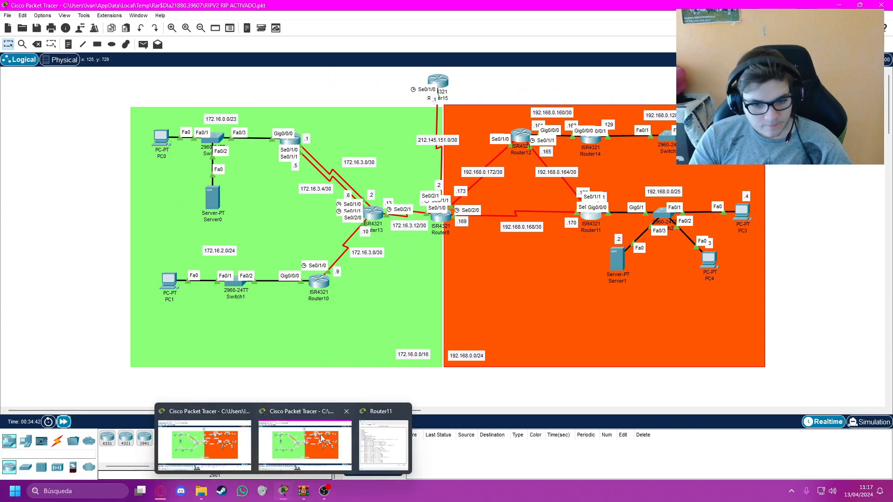
{"action": "left_click", "coordinate": [384, 444]}
{"action": "type", "text": "undebug all"}
{"action": "key", "text": "Return"}
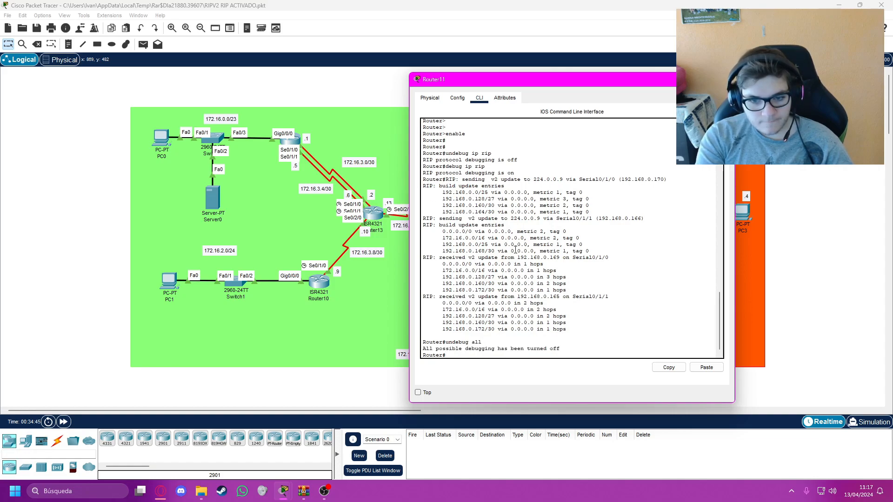
Examine the update entries Router11 sends through Serial0/1/1, comparing the default route, 172.16.0.0/16 and 192.168.0.0/25 metrics with the topology
{"action": "left_click_drag", "start_coordinate": [550, 81], "coordinate": [263, 71]}
{"action": "left_click_drag", "start_coordinate": [135, 209], "coordinate": [376, 209]}
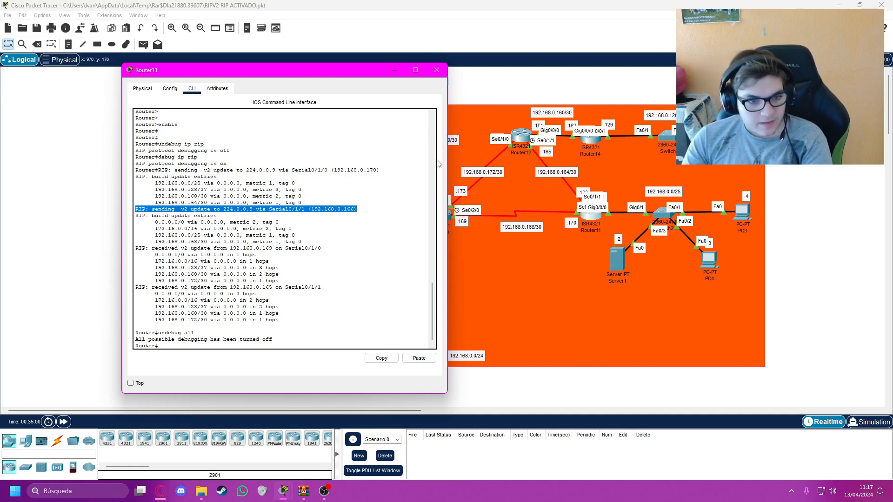
{"action": "left_click_drag", "start_coordinate": [150, 221], "coordinate": [312, 222]}
{"action": "left_click_drag", "start_coordinate": [331, 75], "coordinate": [149, 69]}
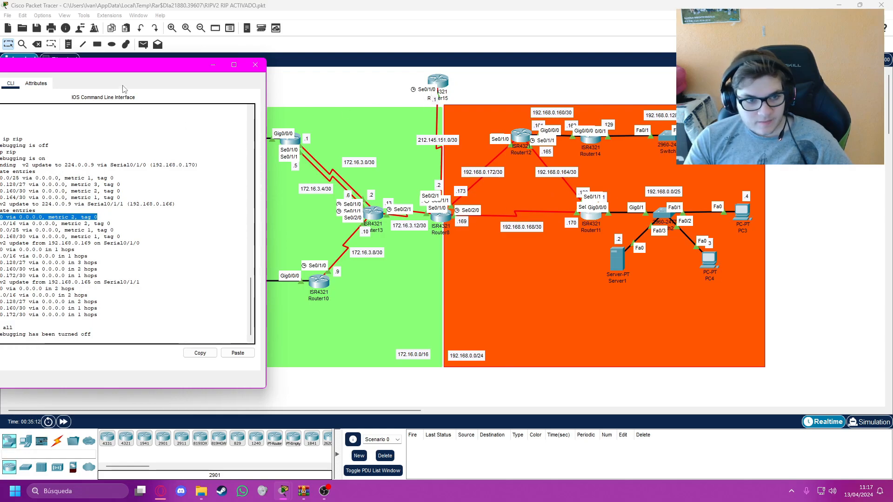
{"action": "left_click_drag", "start_coordinate": [126, 68], "coordinate": [286, 60]}
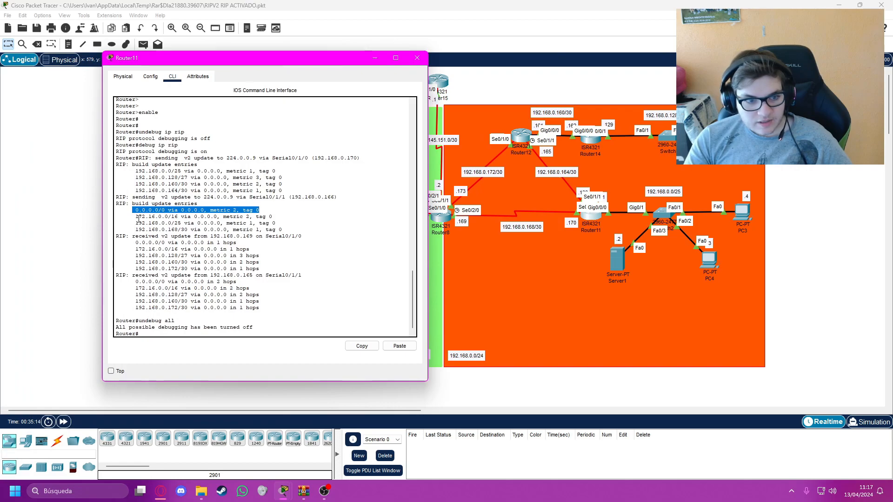
{"action": "left_click_drag", "start_coordinate": [134, 217], "coordinate": [271, 215]}
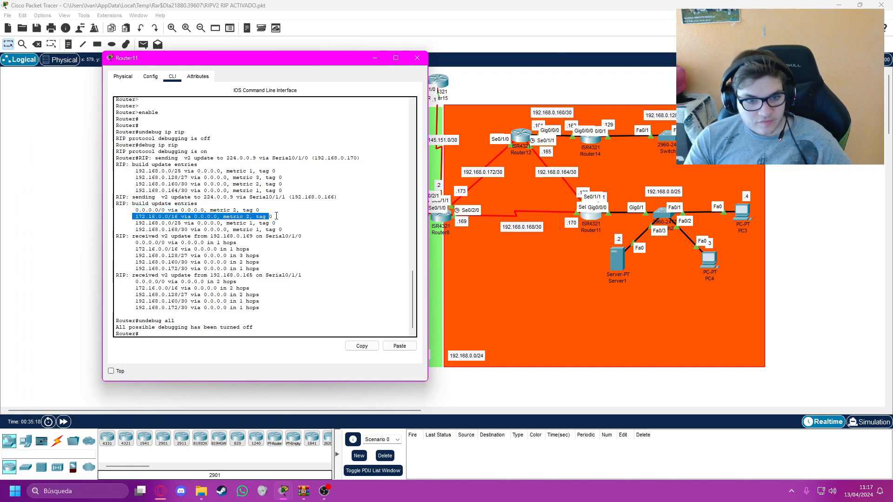
{"action": "left_click_drag", "start_coordinate": [291, 58], "coordinate": [235, 49]}
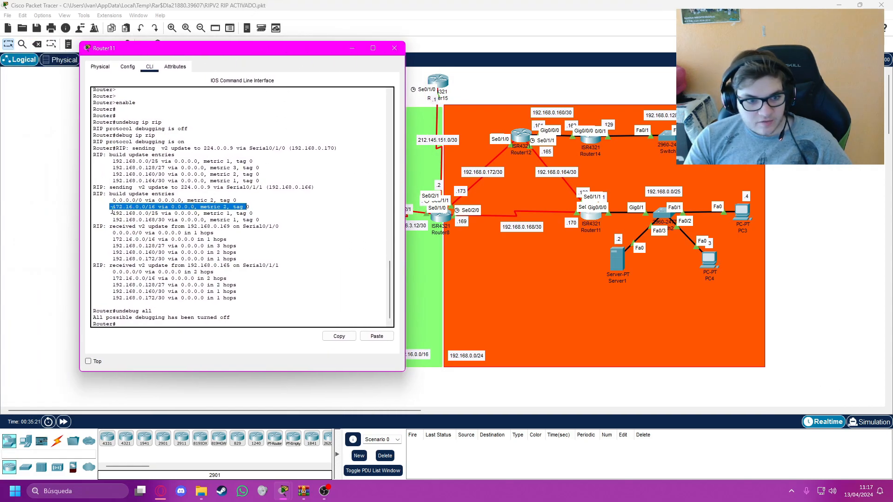
{"action": "left_click_drag", "start_coordinate": [109, 212], "coordinate": [257, 215]}
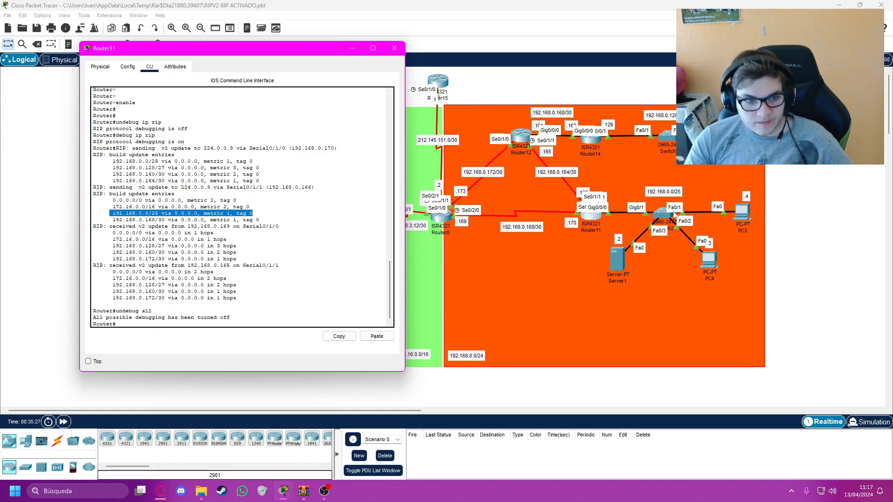
{"action": "left_click_drag", "start_coordinate": [245, 53], "coordinate": [181, 50]}
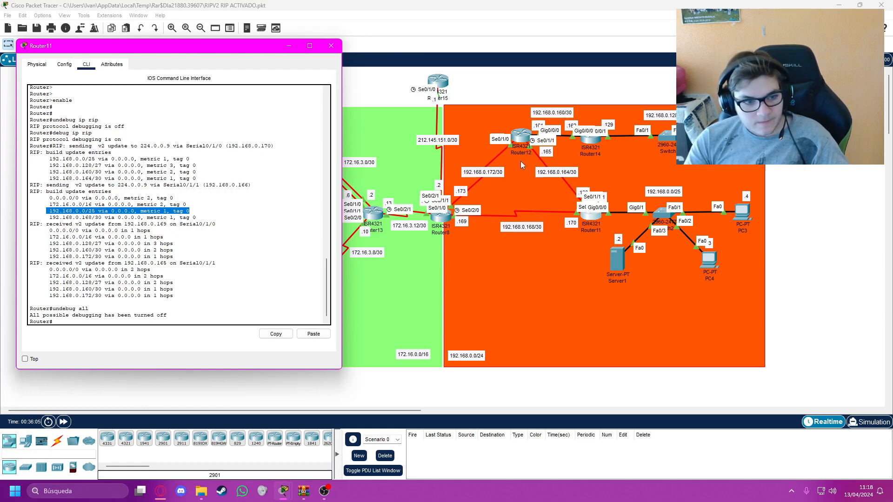
{"action": "left_click_drag", "start_coordinate": [212, 53], "coordinate": [280, 64]}
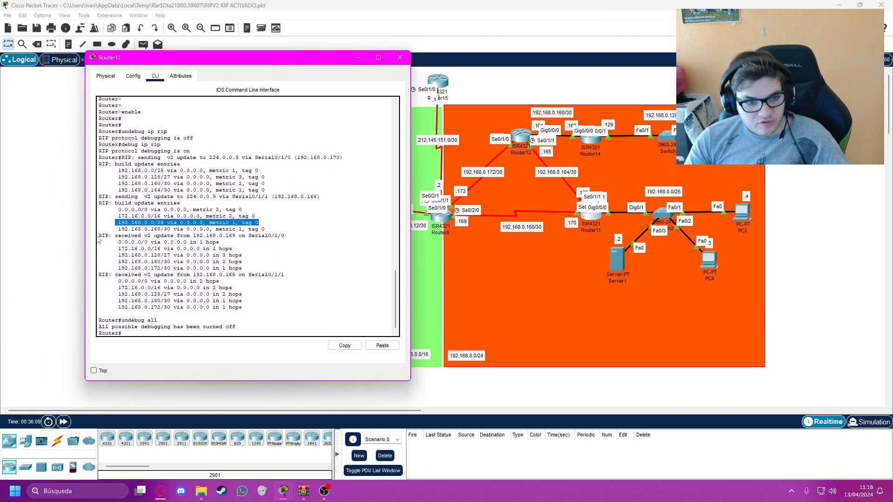
Examine the update Router11 received from 192.168.0.169, checking the hop counts of the default route, 172.16.0.0/16 and 192.168.0.128/27
{"action": "left_click", "coordinate": [273, 252]}
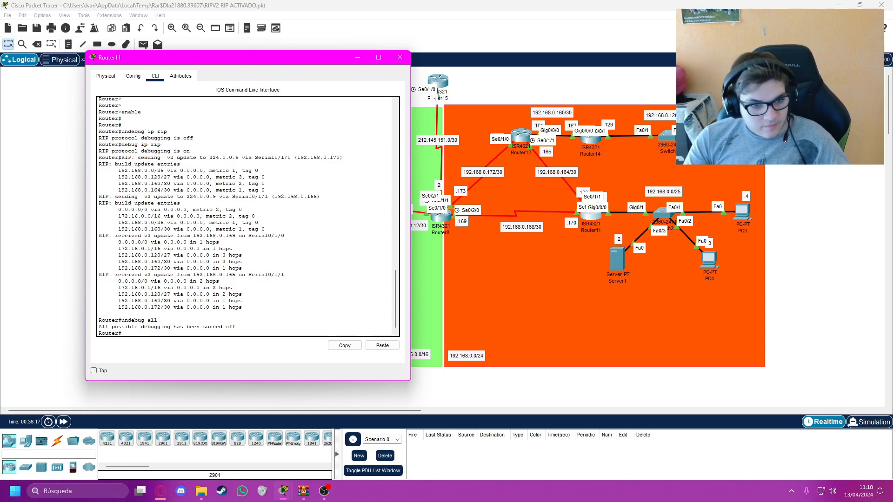
{"action": "left_click_drag", "start_coordinate": [120, 243], "coordinate": [219, 246]}
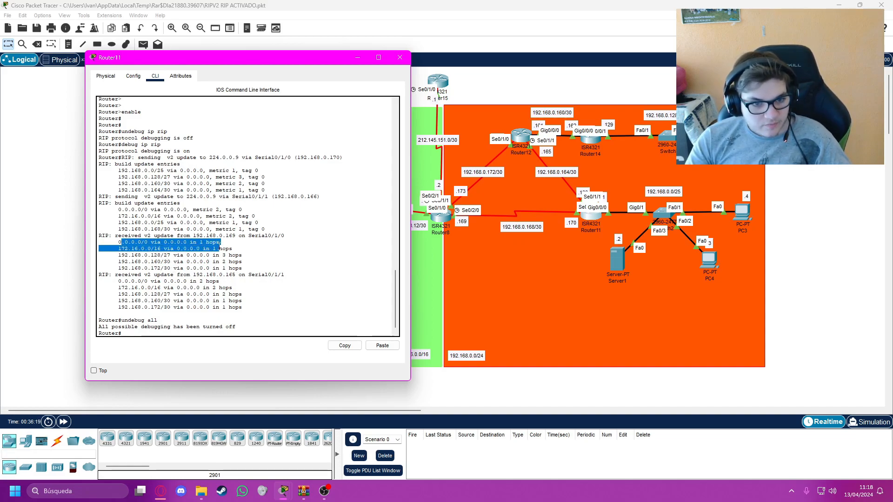
{"action": "left_click", "coordinate": [236, 247]}
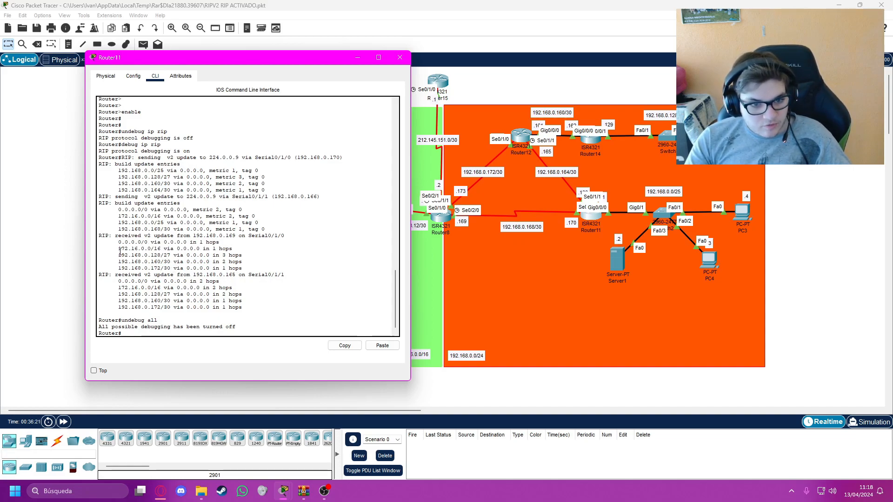
{"action": "left_click_drag", "start_coordinate": [119, 250], "coordinate": [235, 250]}
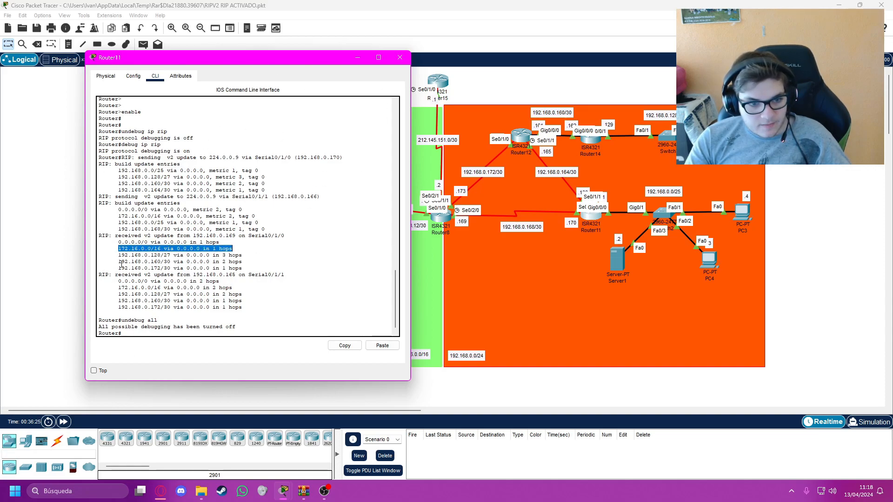
{"action": "left_click_drag", "start_coordinate": [118, 262], "coordinate": [164, 256]}
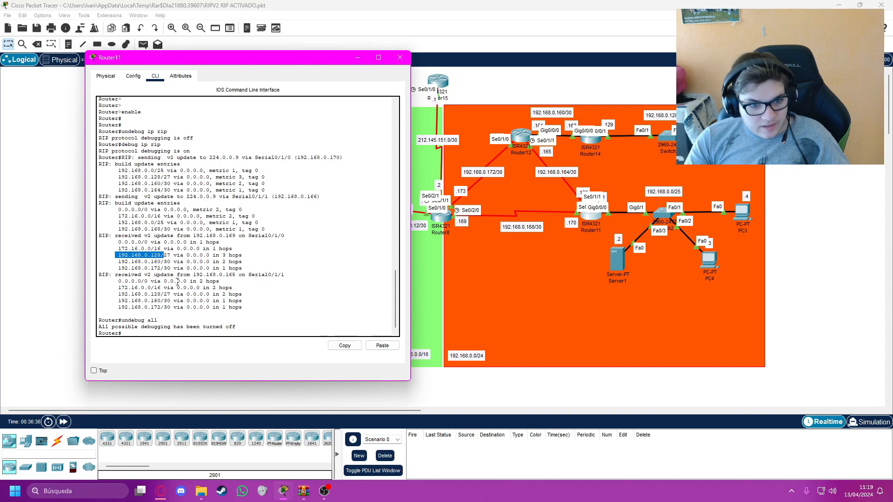
{"action": "left_click_drag", "start_coordinate": [243, 255], "coordinate": [213, 255]}
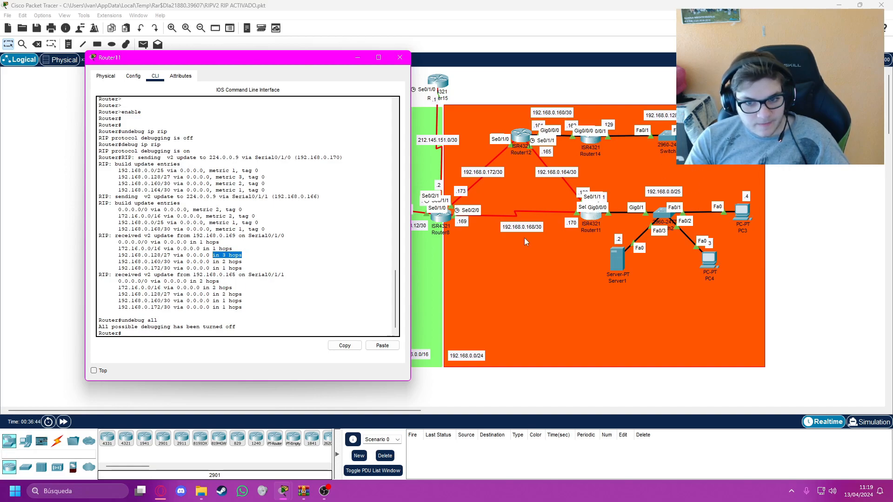
Examine the remaining 192.168.0.160/30 and 192.168.0.172/30 hop counts from 192.168.0.169 and the update received from 192.168.0.165 on Serial0/1/1
{"action": "left_click_drag", "start_coordinate": [243, 262], "coordinate": [176, 262]}
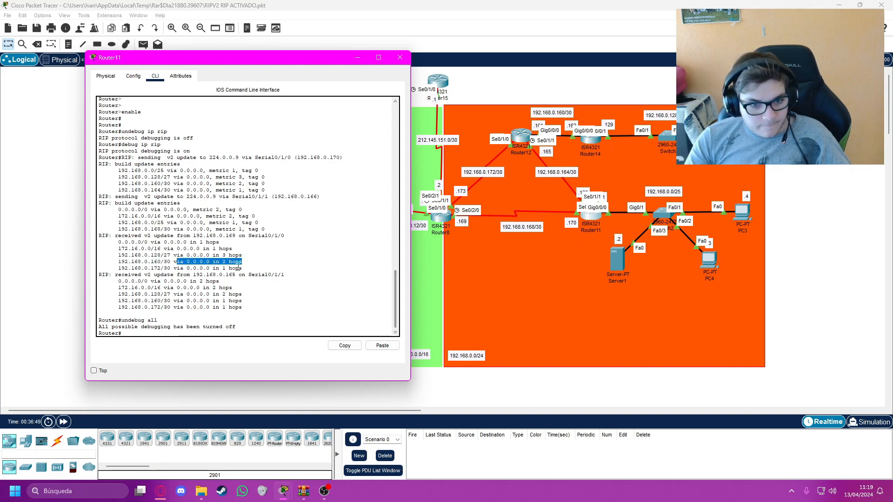
{"action": "left_click_drag", "start_coordinate": [251, 269], "coordinate": [122, 268]}
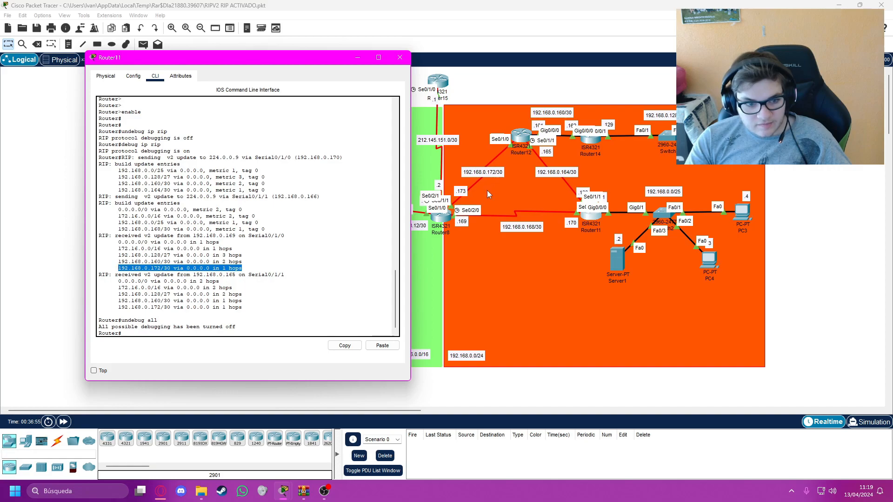
{"action": "left_click_drag", "start_coordinate": [284, 274], "coordinate": [98, 275]}
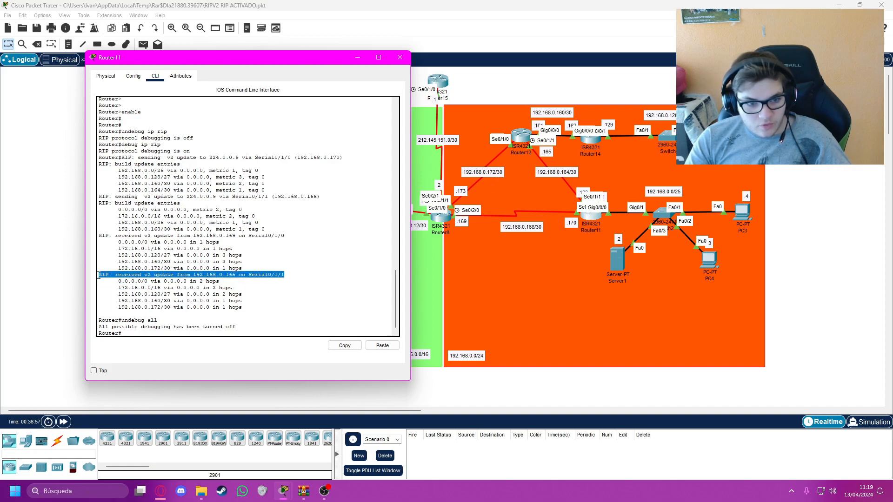
{"action": "left_click_drag", "start_coordinate": [252, 309], "coordinate": [115, 282]}
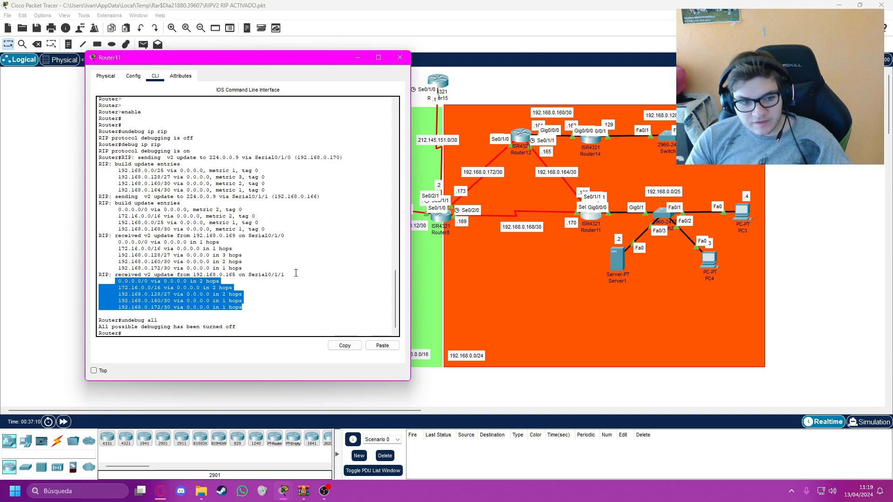
{"action": "left_click_drag", "start_coordinate": [267, 313], "coordinate": [98, 281]}
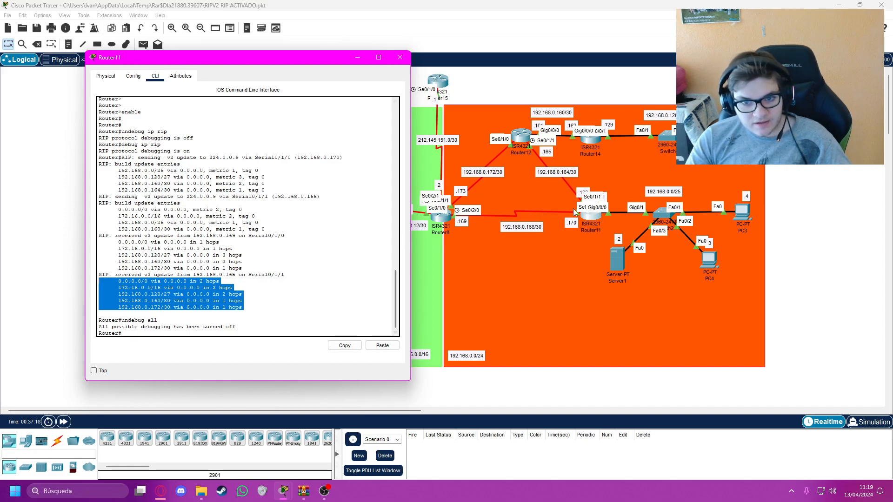
{"action": "left_click", "coordinate": [295, 322]}
{"action": "key", "text": "Return"}
{"action": "key", "text": "Return"}
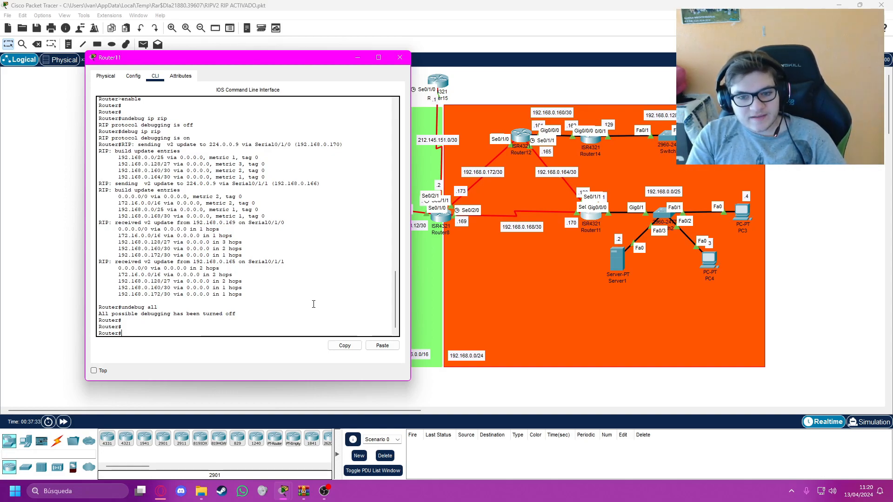
{"action": "key", "text": "Return"}
{"action": "key", "text": "Return"}
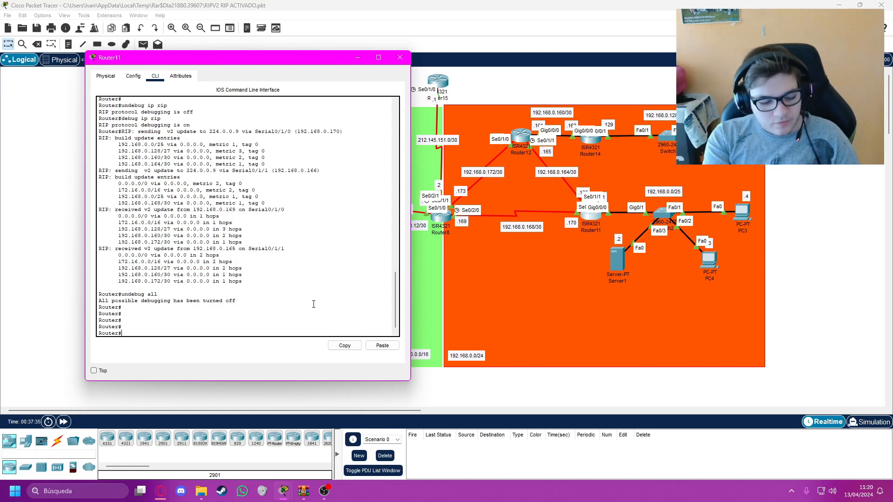
{"action": "type", "text": "show ip route"}
{"action": "key", "text": "Return"}
{"action": "type", "text": "show i"}
{"action": "key", "text": "BackSpace"}
{"action": "type", "text": "rou"}
{"action": "key", "text": "Tab"}
{"action": "key", "text": "Tab"}
{"action": "key", "text": "Tab"}
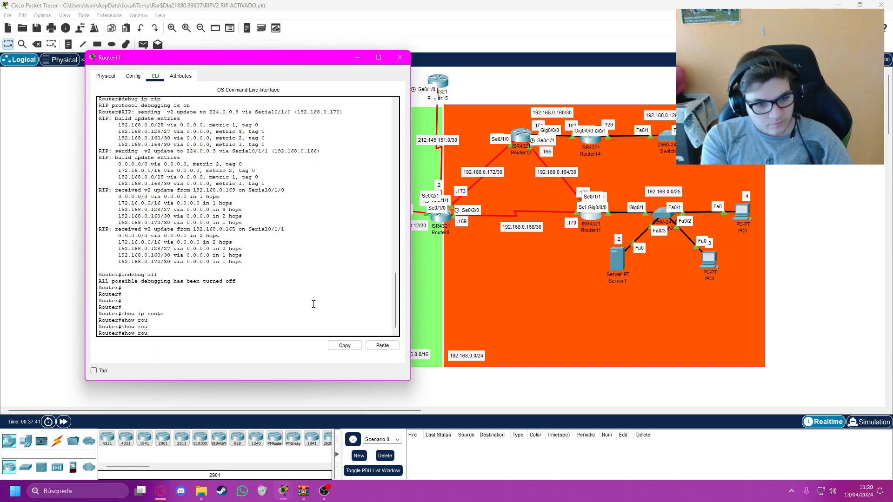
{"action": "key", "text": "BackSpace"}
{"action": "key", "text": "BackSpace"}
{"action": "key", "text": "BackSpace"}
{"action": "key", "text": "BackSpace"}
{"action": "key", "text": "BackSpace"}
{"action": "key", "text": "BackSpace"}
{"action": "key", "text": "BackSpace"}
{"action": "key", "text": "BackSpace"}
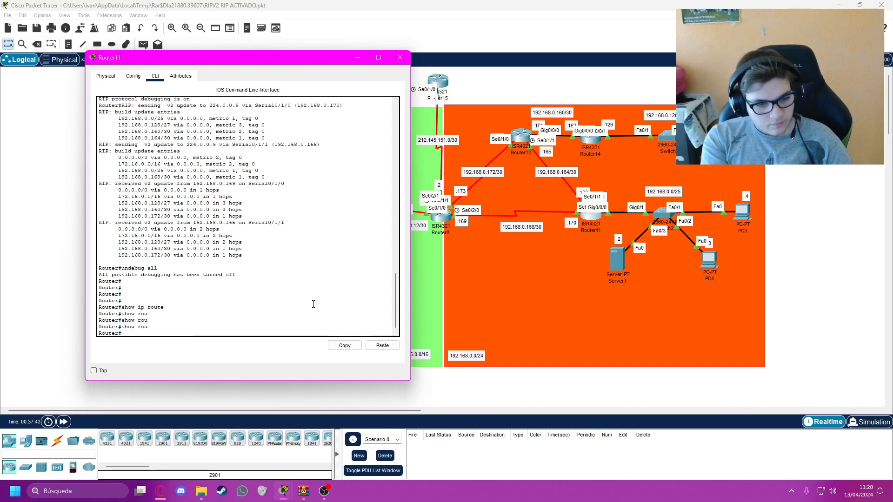
Display Router11's complete routing table with show ip route, paging through to the end of the output
{"action": "type", "text": "show"}
{"action": "key", "text": "Tab"}
{"action": "type", "text": "i"}
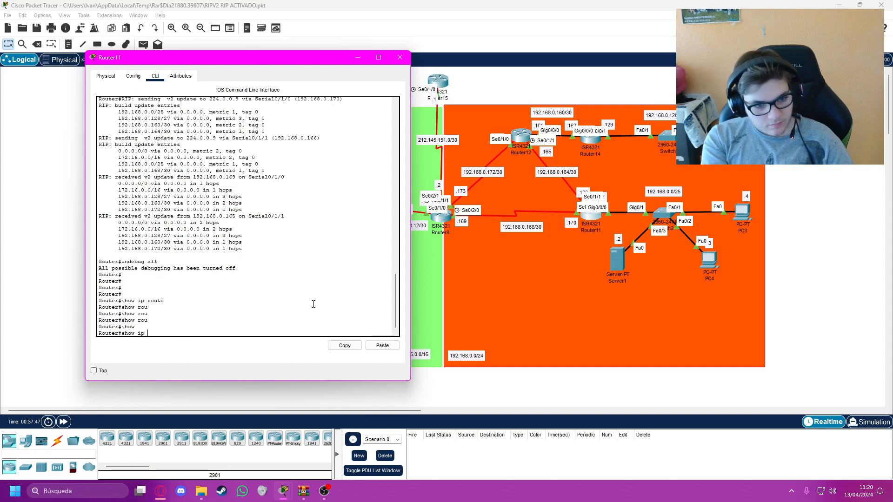
{"action": "type", "text": "p rou"}
{"action": "key", "text": "Tab"}
{"action": "key", "text": "Return"}
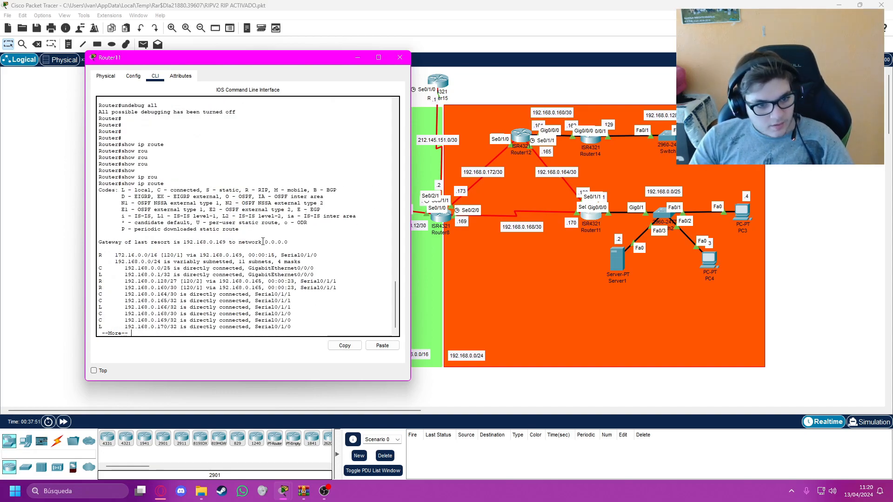
{"action": "key", "text": "Return"}
{"action": "key", "text": "Return"}
{"action": "key", "text": "Return"}
{"action": "key", "text": "Return"}
{"action": "key", "text": "Return"}
{"action": "key", "text": "Return"}
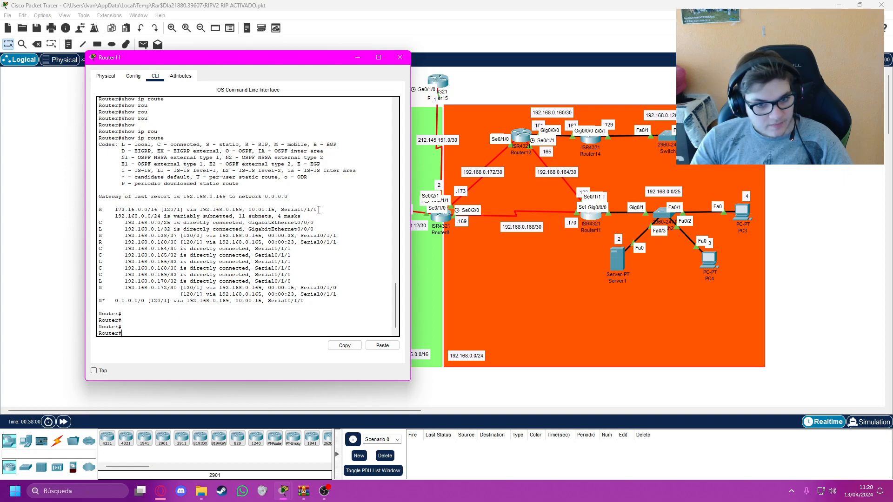
Examine the RIP-coded entries in Router11's routing table, including 172.16.0.0/16, 192.168.0.172/30 and the R* default route
{"action": "left_click_drag", "start_coordinate": [318, 210], "coordinate": [98, 210]}
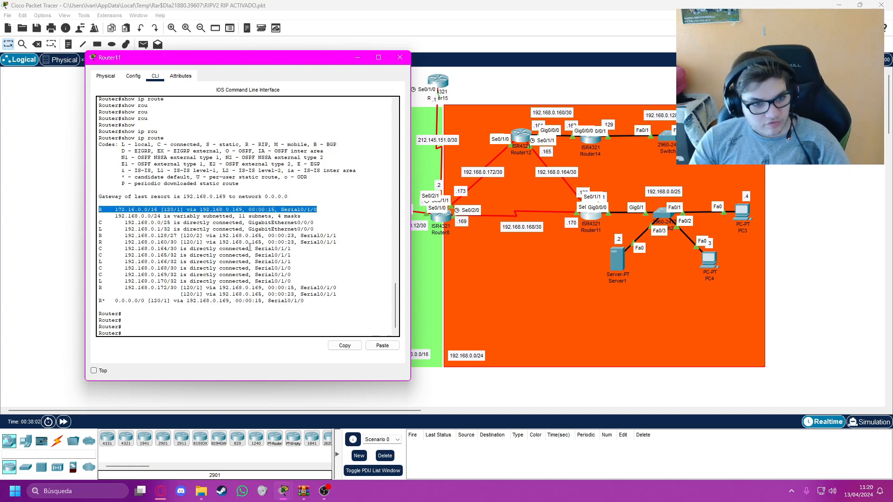
{"action": "left_click", "coordinate": [171, 281]}
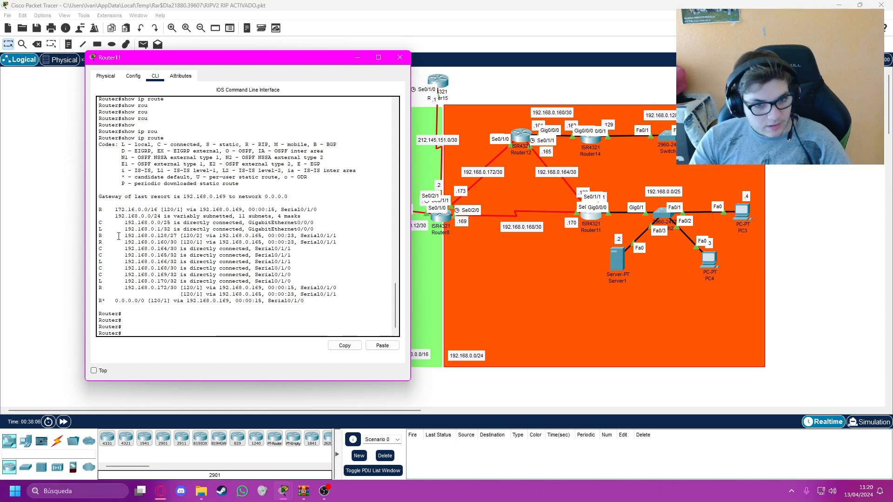
{"action": "double_click", "coordinate": [102, 207]}
{"action": "left_click", "coordinate": [104, 208]}
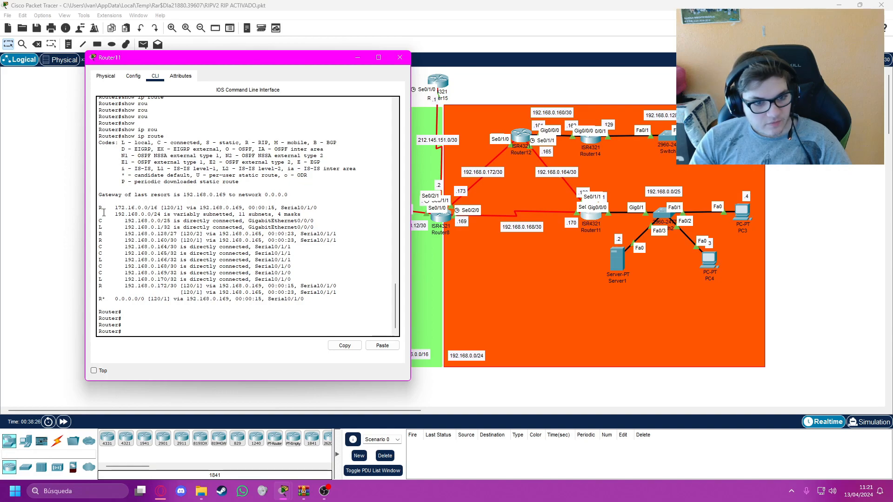
{"action": "left_click_drag", "start_coordinate": [102, 240], "coordinate": [96, 237]}
{"action": "left_click", "coordinate": [110, 246]}
{"action": "double_click", "coordinate": [101, 283]}
{"action": "left_click_drag", "start_coordinate": [105, 299], "coordinate": [307, 300]}
{"action": "left_click", "coordinate": [120, 297]}
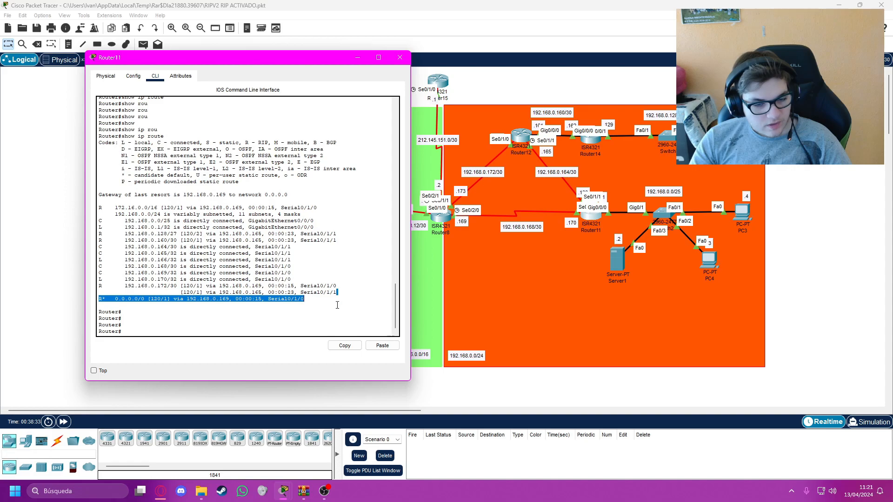
{"action": "left_click", "coordinate": [331, 306]}
{"action": "left_click_drag", "start_coordinate": [106, 289], "coordinate": [169, 291]}
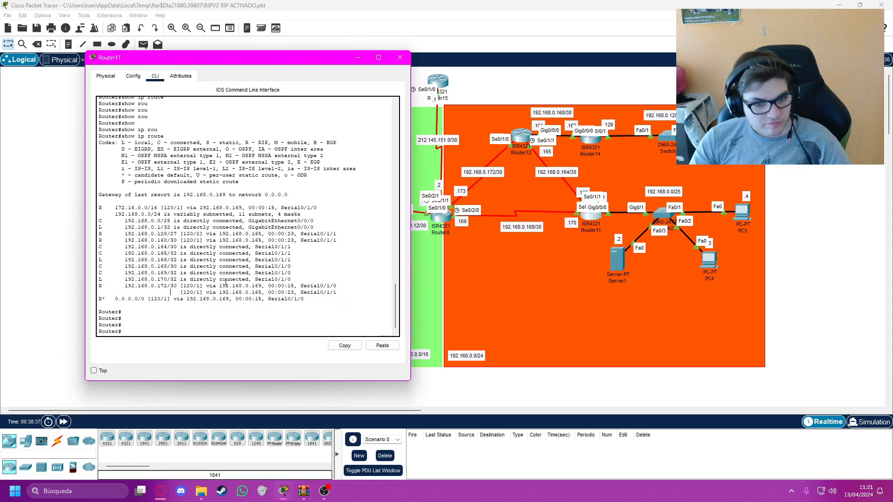
Review the 192.168.0.128/27 and 192.168.0.160/30 routes and the 192.168.0.0/24 heading, checking the R code against the legend
{"action": "left_click_drag", "start_coordinate": [98, 234], "coordinate": [372, 241]}
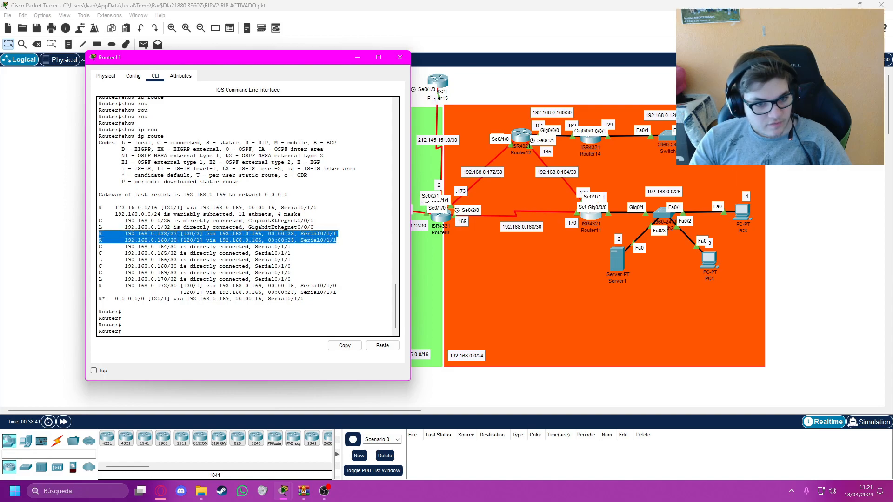
{"action": "left_click", "coordinate": [153, 208]}
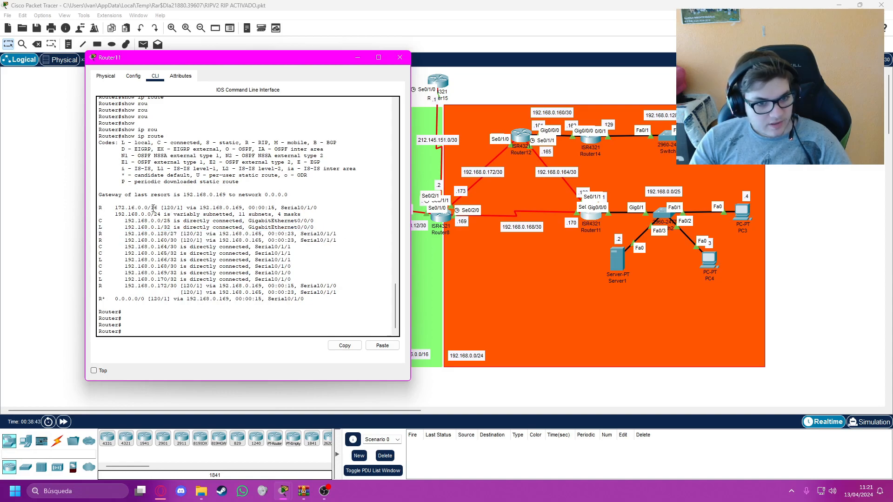
{"action": "left_click_drag", "start_coordinate": [114, 207], "coordinate": [161, 214]}
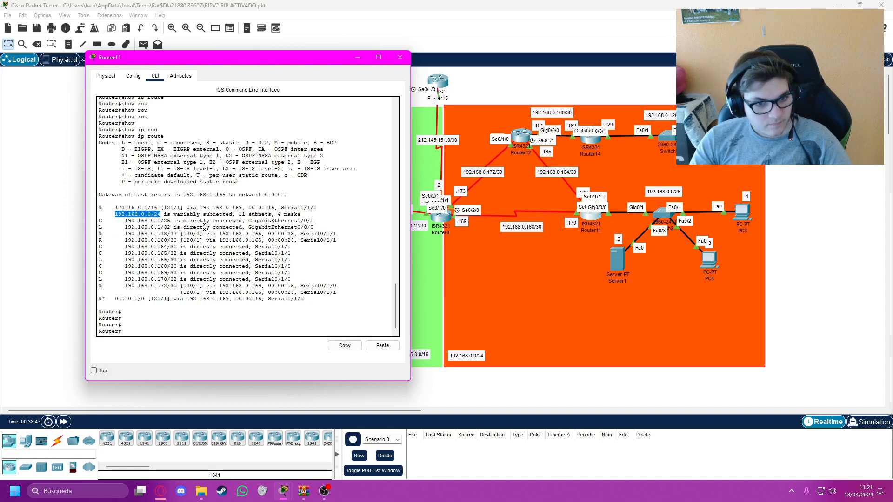
{"action": "left_click", "coordinate": [305, 219]}
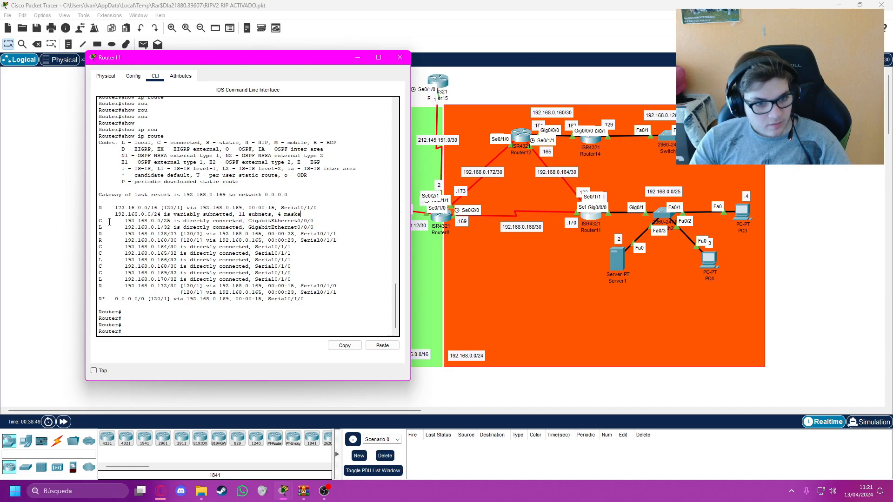
{"action": "scroll", "coordinate": [365, 208], "scroll_direction": "up", "scroll_amount": 3}
{"action": "scroll", "coordinate": [365, 207], "scroll_direction": "down", "scroll_amount": 3}
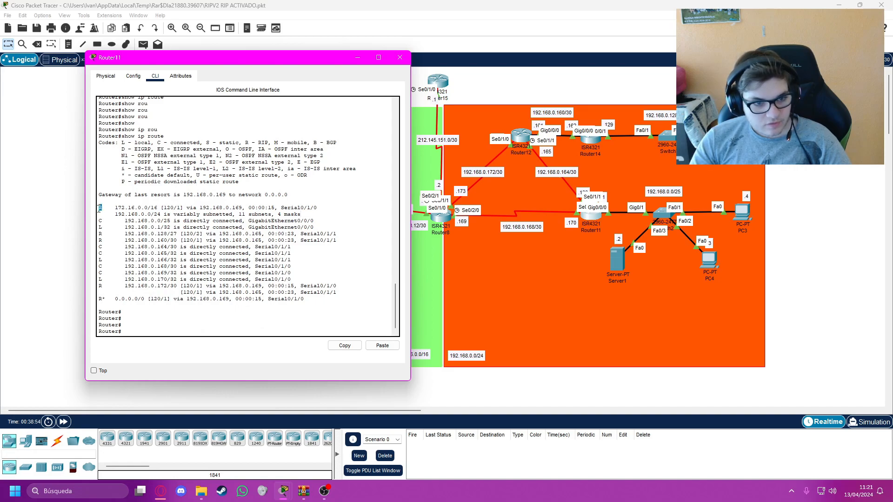
{"action": "left_click_drag", "start_coordinate": [241, 142], "coordinate": [273, 142]}
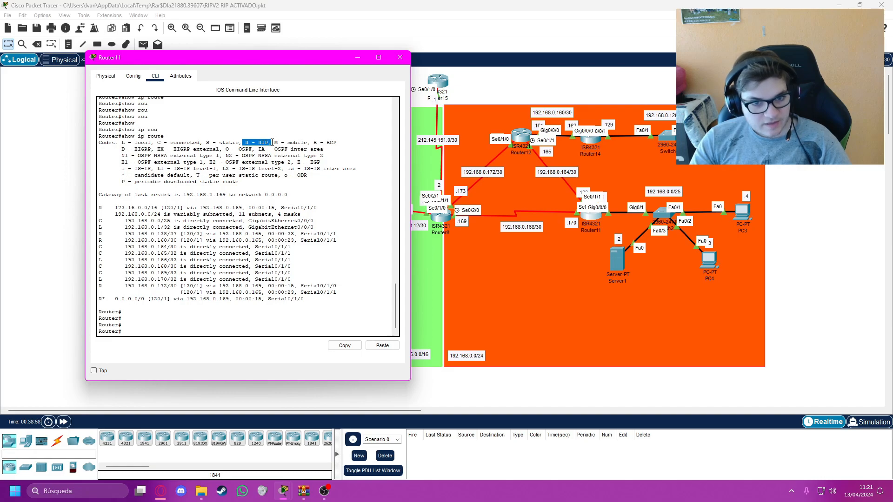
Return to Router11's command prompt and close the router's configuration window
{"action": "left_click", "coordinate": [197, 319]}
{"action": "key", "text": "Return"}
{"action": "key", "text": "Return"}
{"action": "key", "text": "Return"}
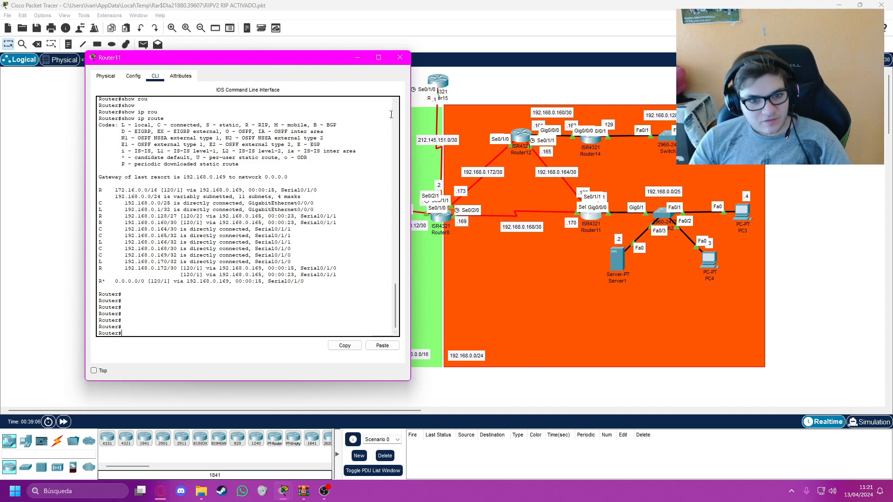
{"action": "left_click", "coordinate": [400, 57]}
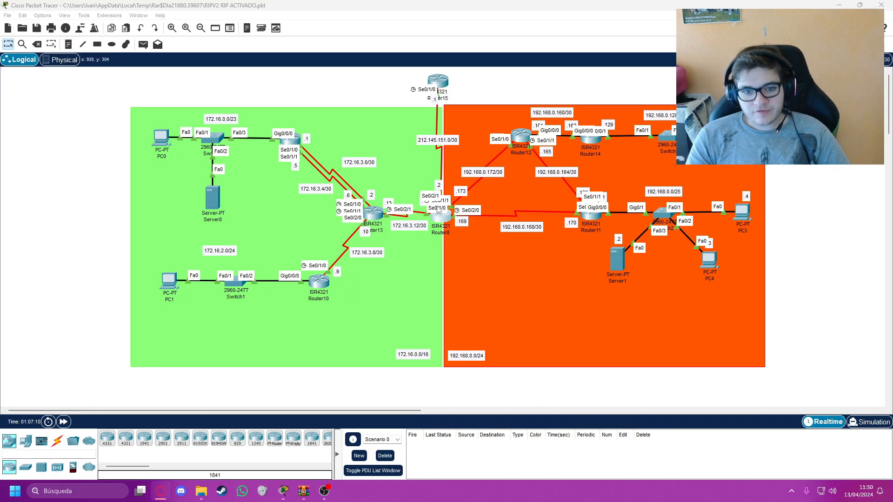
Open Router8's command line and page through the pending routing table output until the prompt returns
{"action": "left_click", "coordinate": [448, 226]}
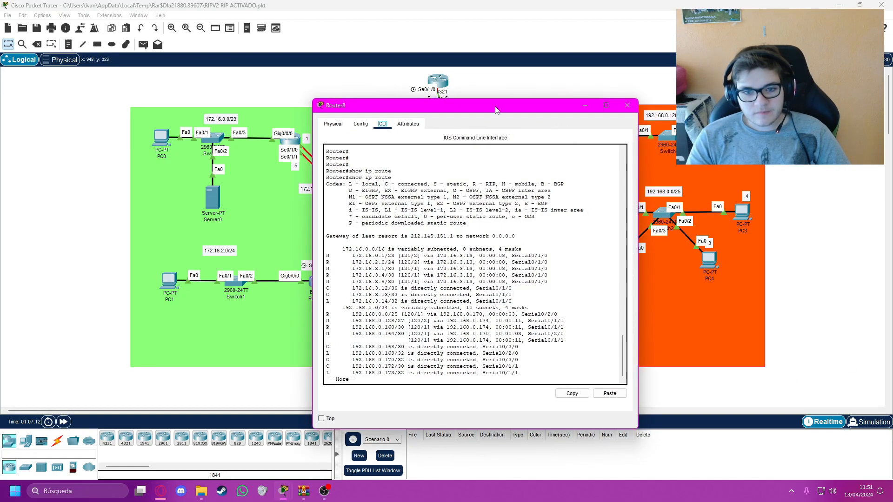
{"action": "left_click_drag", "start_coordinate": [480, 127], "coordinate": [490, 110]}
{"action": "key", "text": "space"}
{"action": "key", "text": "Return"}
{"action": "key", "text": "Return"}
{"action": "key", "text": "Return"}
{"action": "key", "text": "Return"}
{"action": "key", "text": "Return"}
{"action": "key", "text": "Return"}
{"action": "key", "text": "Return"}
{"action": "key", "text": "Return"}
{"action": "key", "text": "Return"}
{"action": "key", "text": "Return"}
{"action": "key", "text": "Return"}
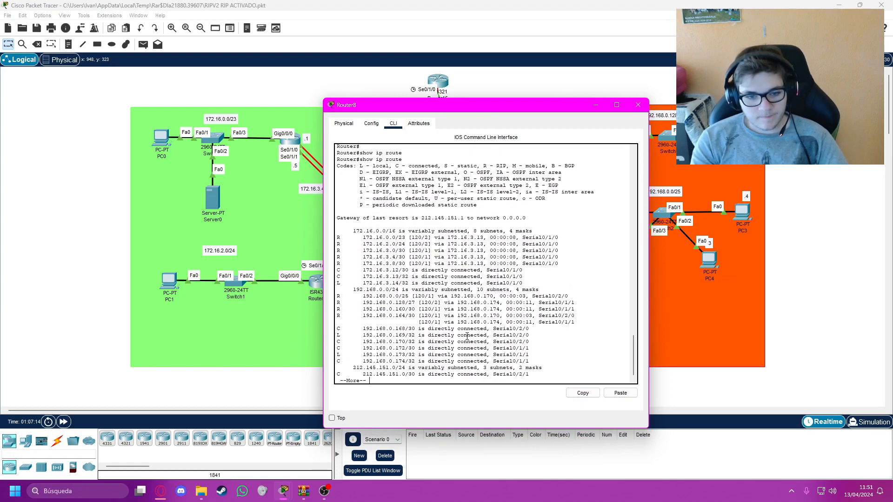
{"action": "key", "text": "Return"}
{"action": "key", "text": "Return"}
{"action": "key", "text": "Return"}
{"action": "key", "text": "Return"}
{"action": "key", "text": "Return"}
{"action": "key", "text": "Return"}
{"action": "key", "text": "Return"}
{"action": "key", "text": "Return"}
{"action": "key", "text": "Return"}
Reissue show ip route on Router8, moving its window aside to reveal the 172.16.0.0/16 topology, and page to the end
{"action": "key", "text": "Up"}
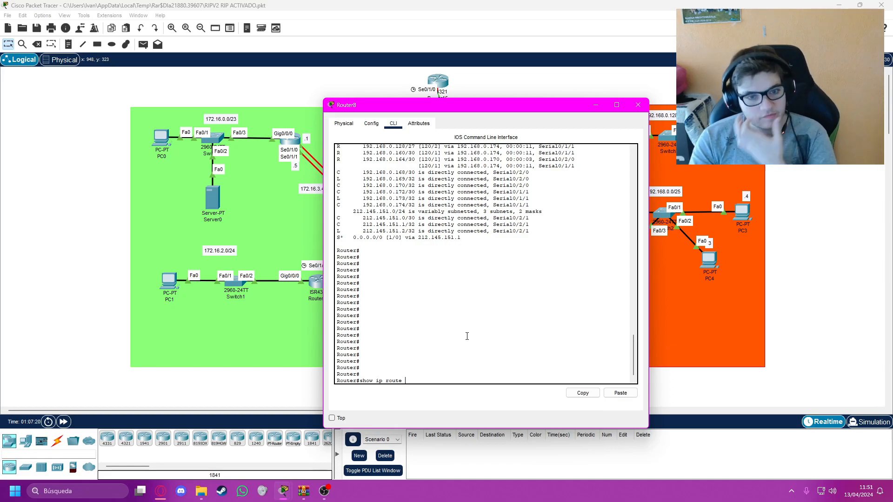
{"action": "key", "text": "Return"}
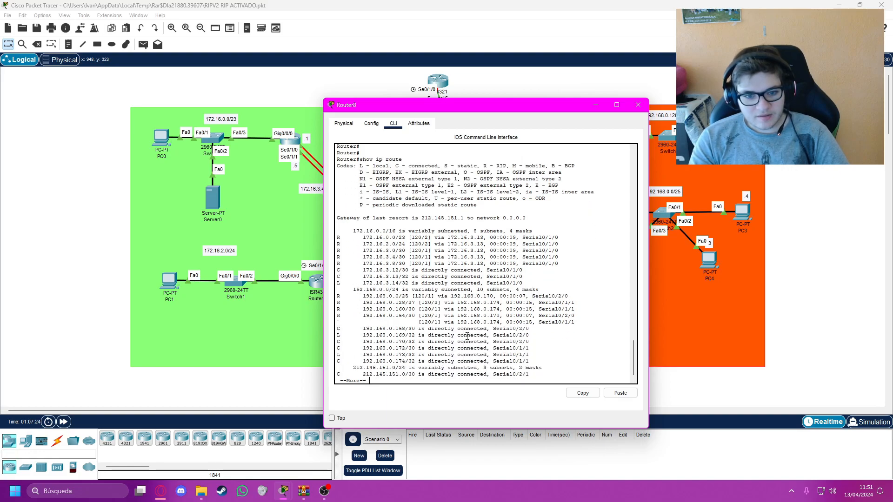
{"action": "left_click_drag", "start_coordinate": [400, 108], "coordinate": [564, 101]}
{"action": "key", "text": "space"}
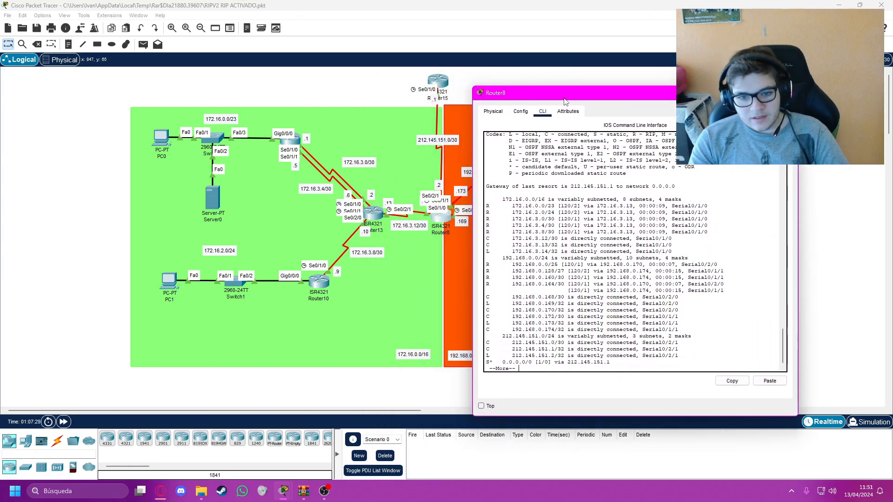
{"action": "key", "text": "Return"}
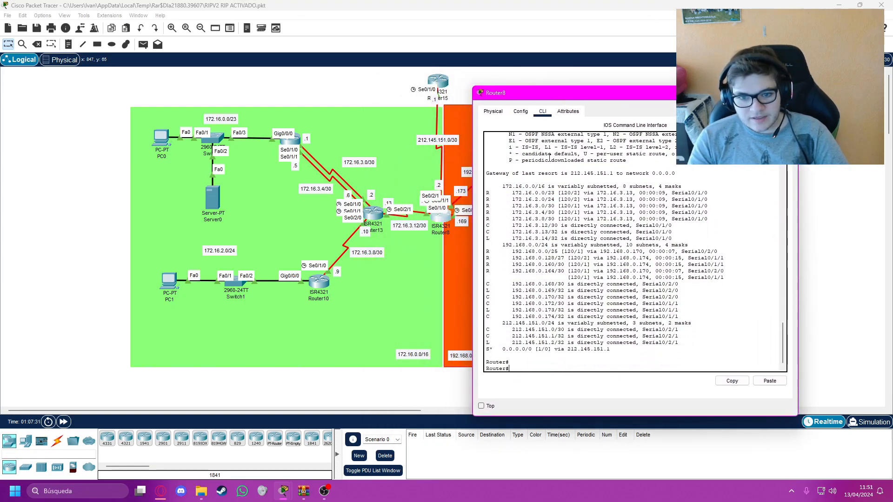
Examine Router8's RIP routes under 172.16.0.0/16 and 192.168.0.0/24, along with the directly connected 192.168.0.x entries
{"action": "left_click_drag", "start_coordinate": [502, 186], "coordinate": [548, 186]}
{"action": "left_click_drag", "start_coordinate": [486, 190], "coordinate": [713, 218]}
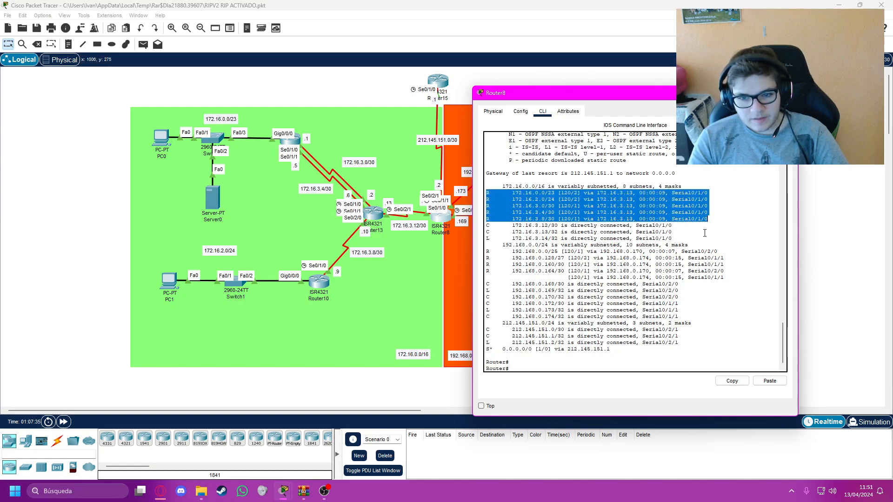
{"action": "left_click_drag", "start_coordinate": [499, 244], "coordinate": [658, 245]}
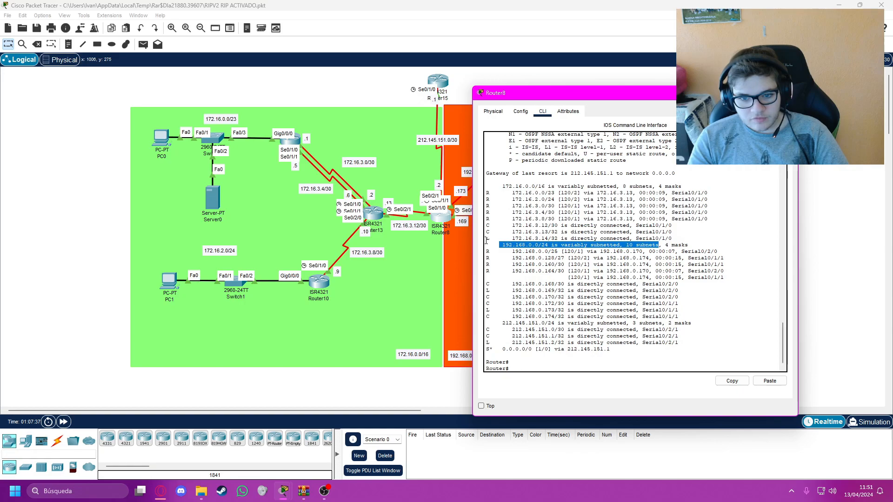
{"action": "left_click_drag", "start_coordinate": [487, 251], "coordinate": [758, 269]}
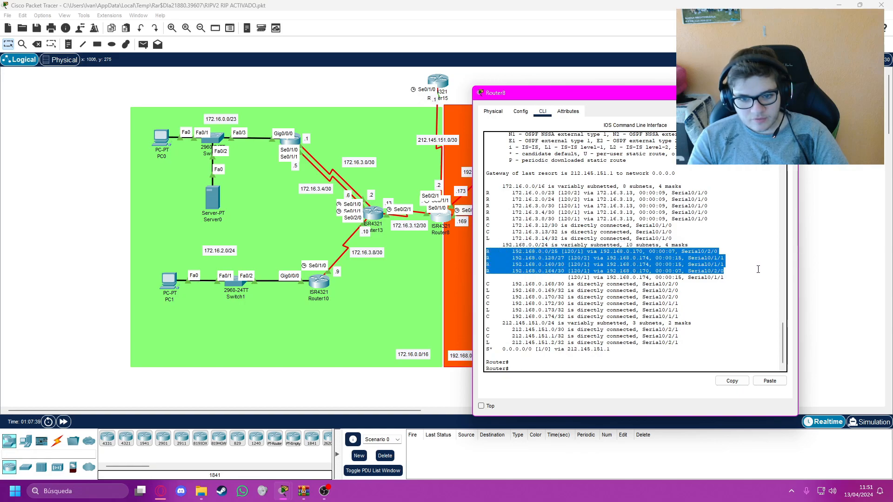
{"action": "left_click_drag", "start_coordinate": [679, 310], "coordinate": [476, 282]}
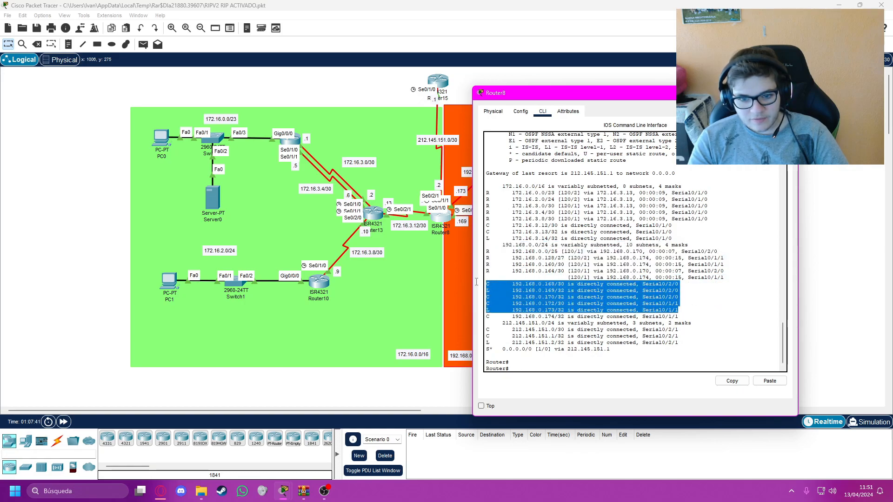
Examine the static default route and the 172.16.0.0/16 entries in Router8's routing table, moving the router window aside slightly
{"action": "left_click", "coordinate": [669, 294]}
{"action": "left_click_drag", "start_coordinate": [610, 349], "coordinate": [483, 352]}
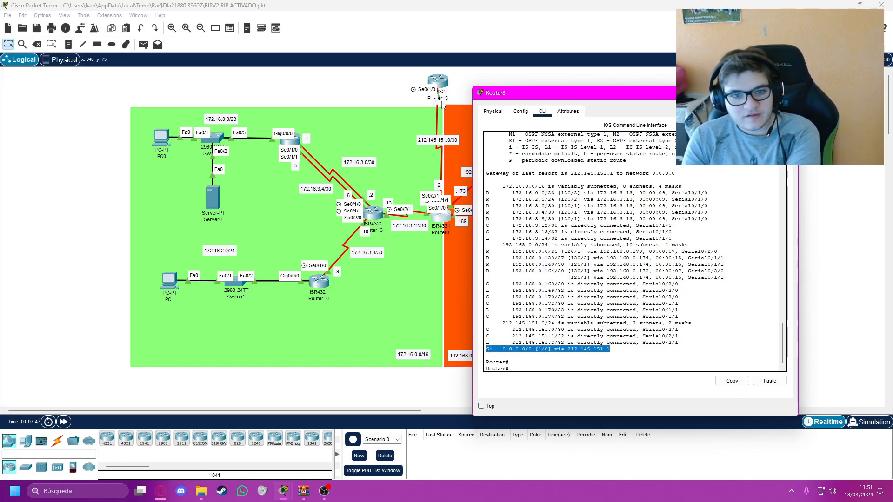
{"action": "mouse_move", "coordinate": [556, 95]}
{"action": "left_mouse_down"}
{"action": "mouse_move", "coordinate": [466, 92]}
{"action": "mouse_move", "coordinate": [555, 102]}
{"action": "mouse_move", "coordinate": [554, 112]}
{"action": "left_mouse_up"}
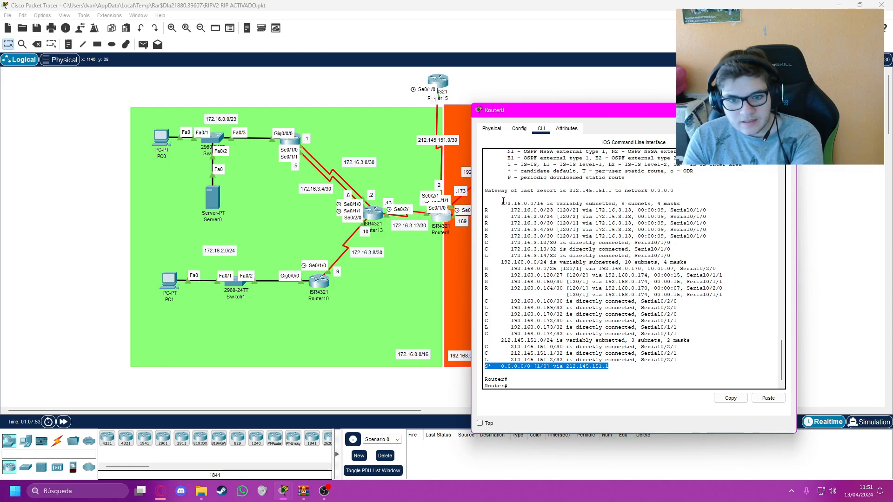
{"action": "left_click_drag", "start_coordinate": [502, 203], "coordinate": [712, 255]}
{"action": "left_click", "coordinate": [746, 257]}
Enable RIP debugging on Router8 with debug ip rip, fast-forward the simulation time, and bring the router's command line back into view
{"action": "scroll", "coordinate": [713, 303], "scroll_direction": "down", "scroll_amount": 1}
{"action": "key", "text": "Return"}
{"action": "key", "text": "Return"}
{"action": "key", "text": "Return"}
{"action": "key", "text": "Return"}
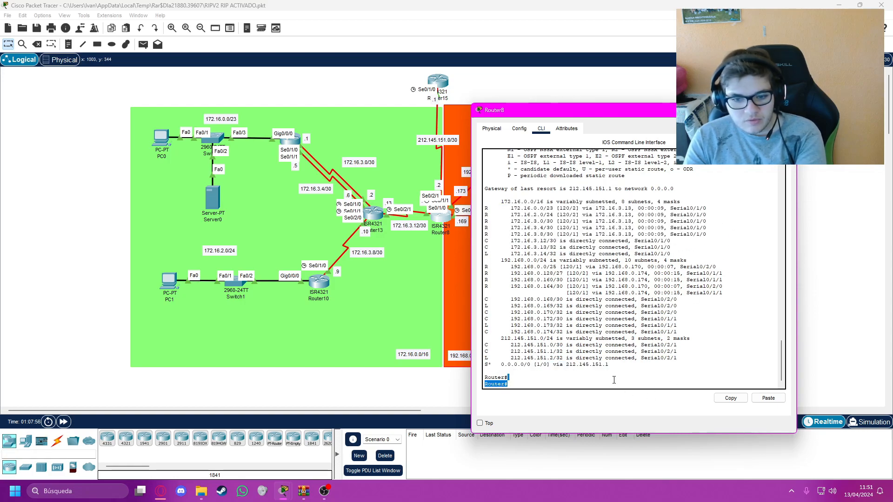
{"action": "type", "text": "debufg"}
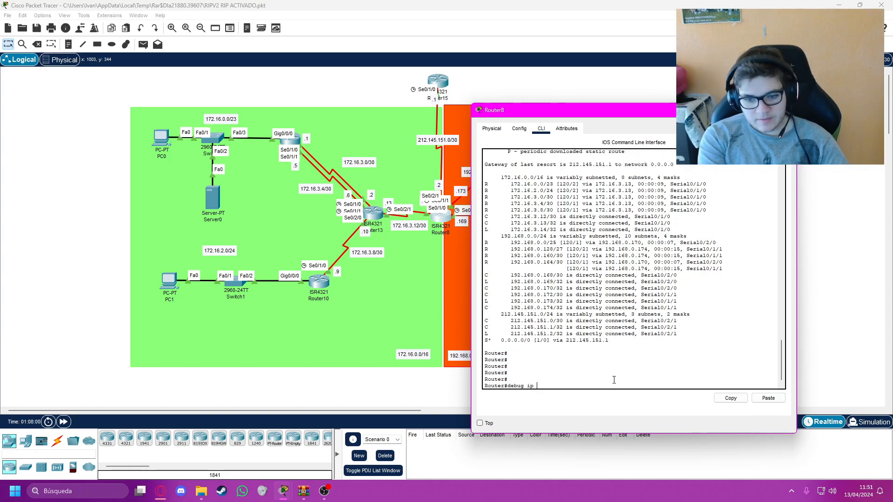
{"action": "key", "text": "Return"}
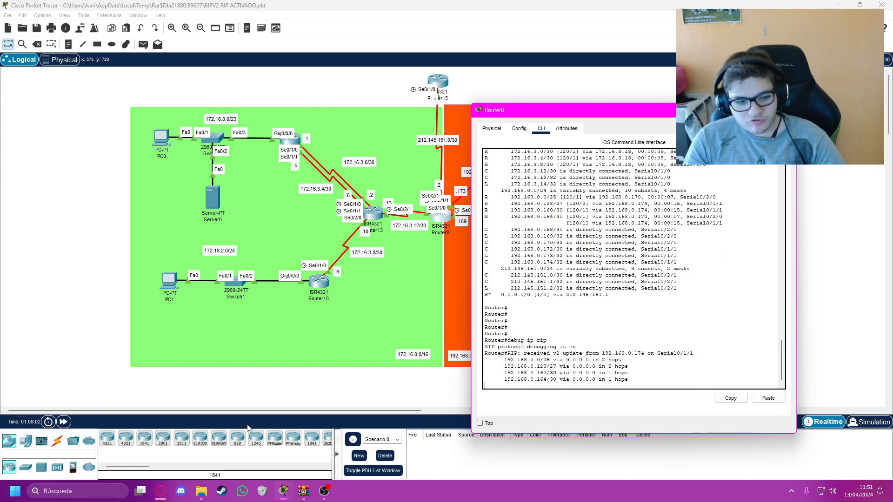
{"action": "left_click", "coordinate": [64, 422]}
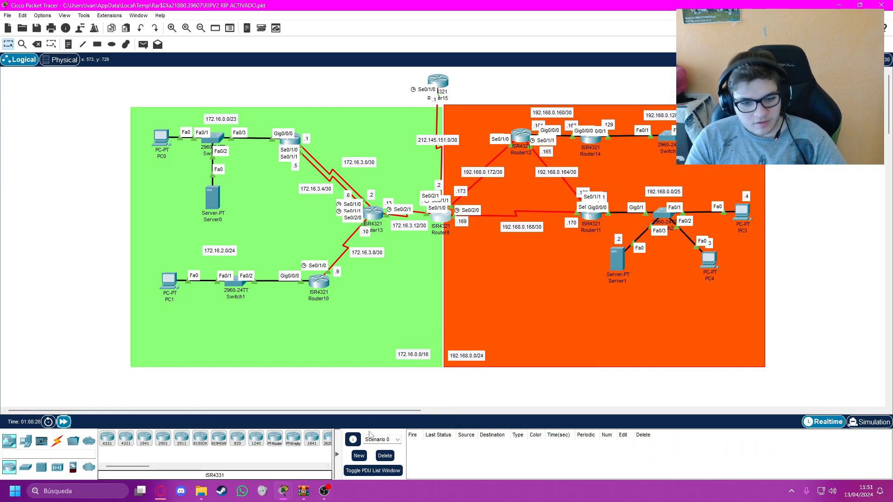
{"action": "mouse_move", "coordinate": [288, 490]}
{"action": "left_click", "coordinate": [361, 450]}
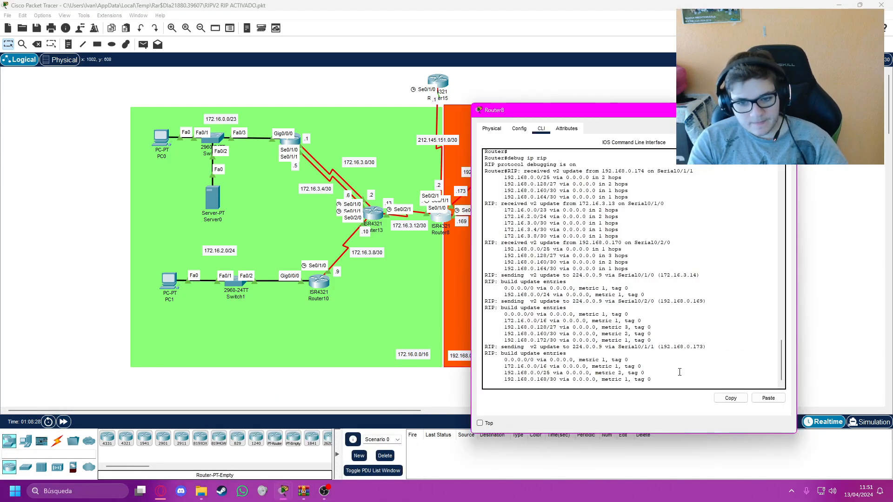
Turn off all debugging on Router8 with undebug all
{"action": "type", "text": "unde"}
{"action": "key", "text": "Tab"}
{"action": "type", "text": "all"}
{"action": "key", "text": "Return"}
Examine the RIP v2 updates Router8 sends to 224.0.0.9 through Serial0/1/0 and Serial0/2/0, including their build update entries
{"action": "scroll", "coordinate": [674, 371], "scroll_direction": "up", "scroll_amount": 4}
{"action": "scroll", "coordinate": [644, 360], "scroll_direction": "down", "scroll_amount": 3}
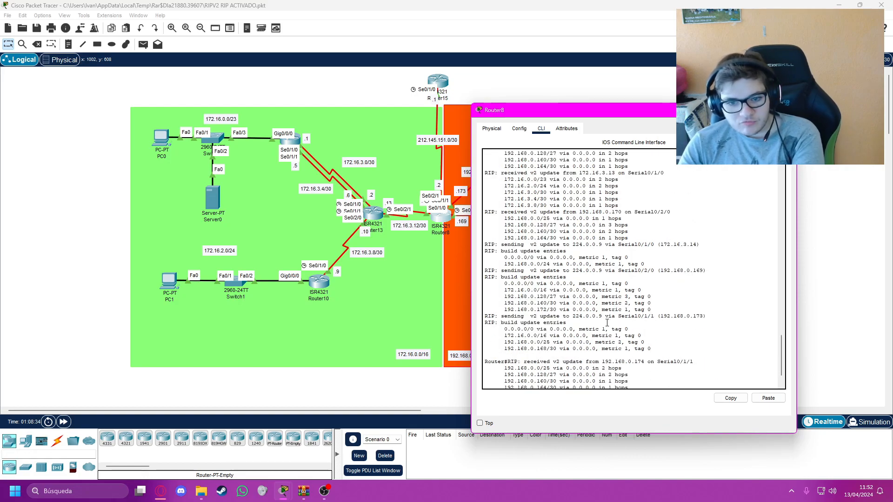
{"action": "scroll", "coordinate": [528, 260], "scroll_direction": "up", "scroll_amount": 2}
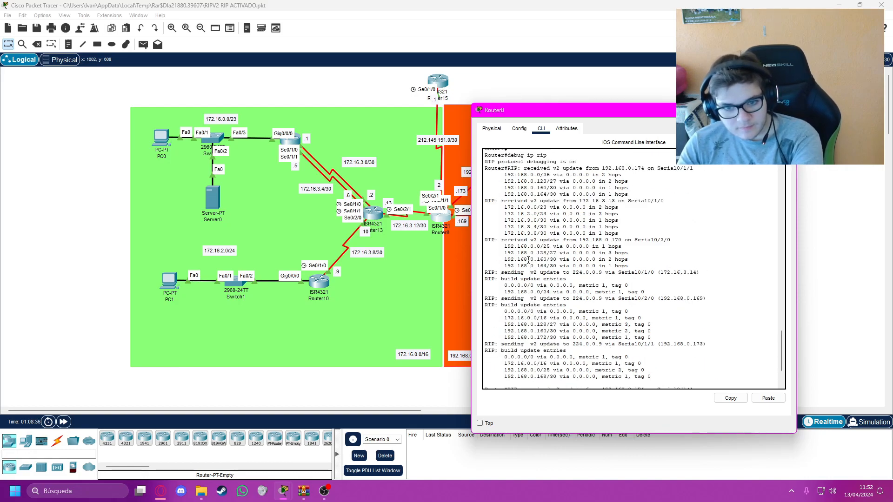
{"action": "scroll", "coordinate": [538, 257], "scroll_direction": "down", "scroll_amount": 2}
{"action": "left_click_drag", "start_coordinate": [497, 246], "coordinate": [702, 244]}
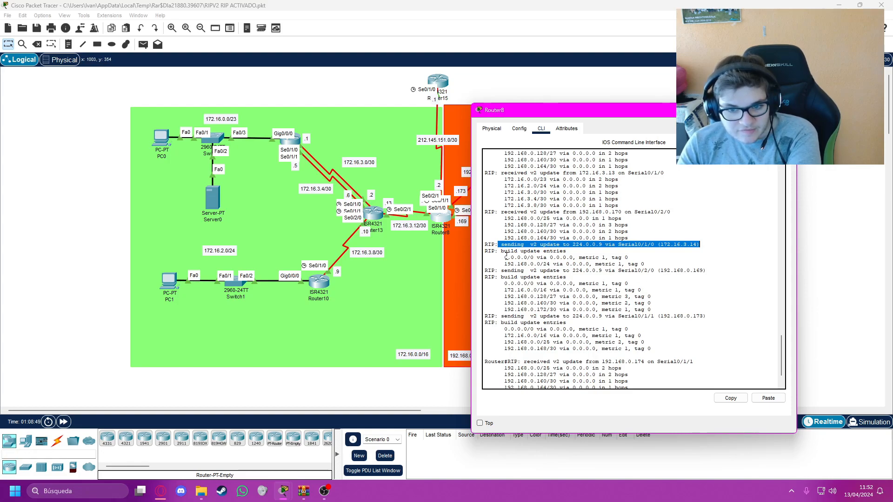
{"action": "left_click_drag", "start_coordinate": [502, 258], "coordinate": [637, 259]}
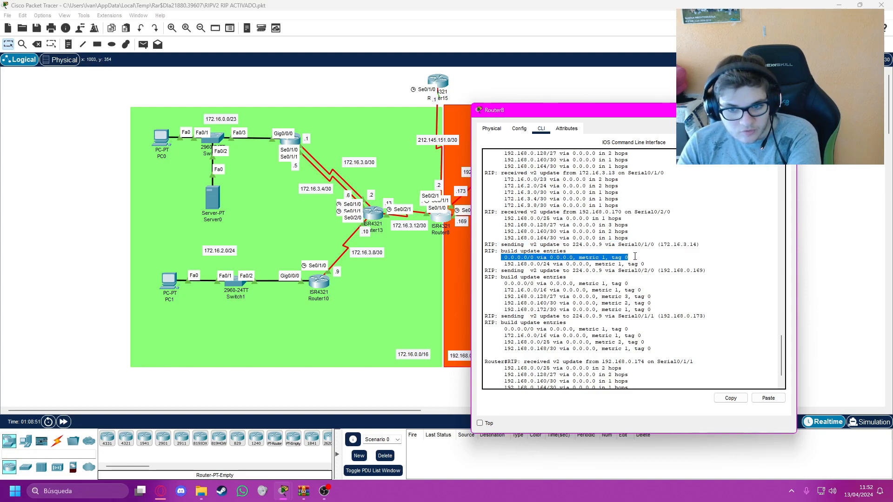
{"action": "left_click_drag", "start_coordinate": [502, 264], "coordinate": [671, 266]}
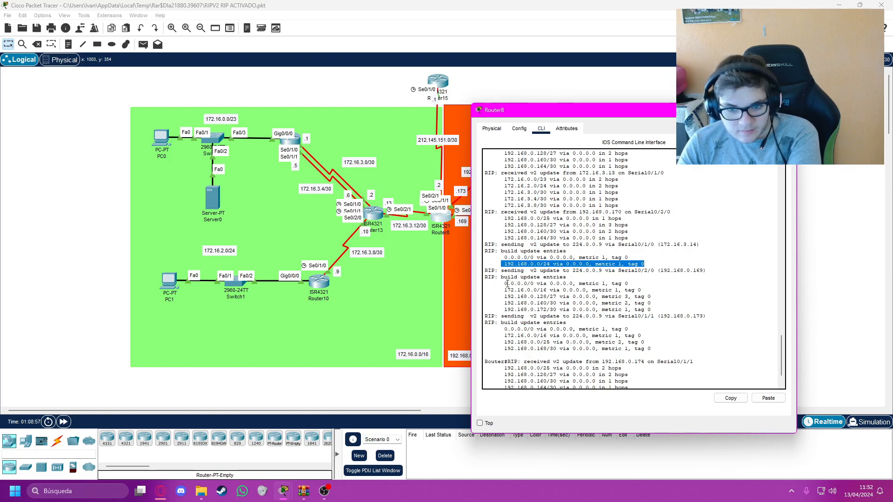
{"action": "left_click_drag", "start_coordinate": [502, 283], "coordinate": [654, 290]}
{"action": "left_click_drag", "start_coordinate": [501, 297], "coordinate": [683, 312]}
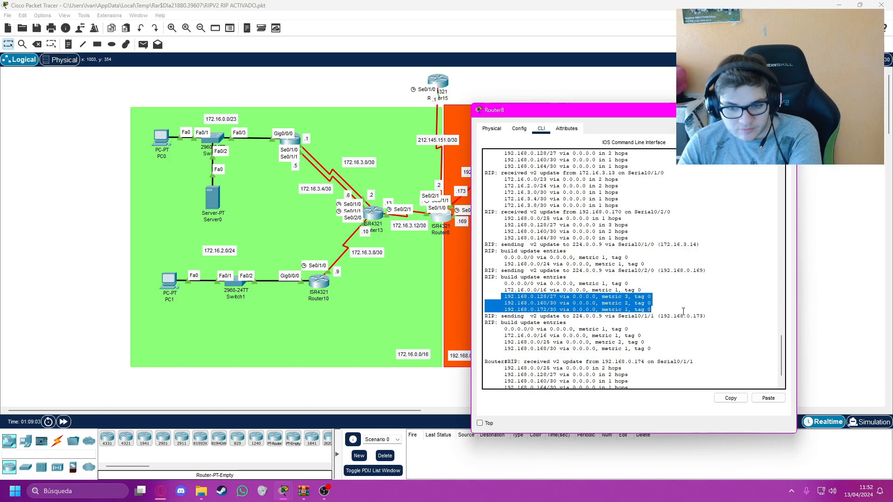
Move Router8's window off the 192.168.0.0/24 topology and examine the update sent via Serial0/1/1 and the last one received from 192.168.0.174
{"action": "left_click_drag", "start_coordinate": [608, 110], "coordinate": [236, 69]}
{"action": "scroll", "coordinate": [218, 239], "scroll_direction": "down", "scroll_amount": 1}
{"action": "left_click_drag", "start_coordinate": [272, 273], "coordinate": [134, 267]}
{"action": "left_click_drag", "start_coordinate": [283, 286], "coordinate": [83, 263]}
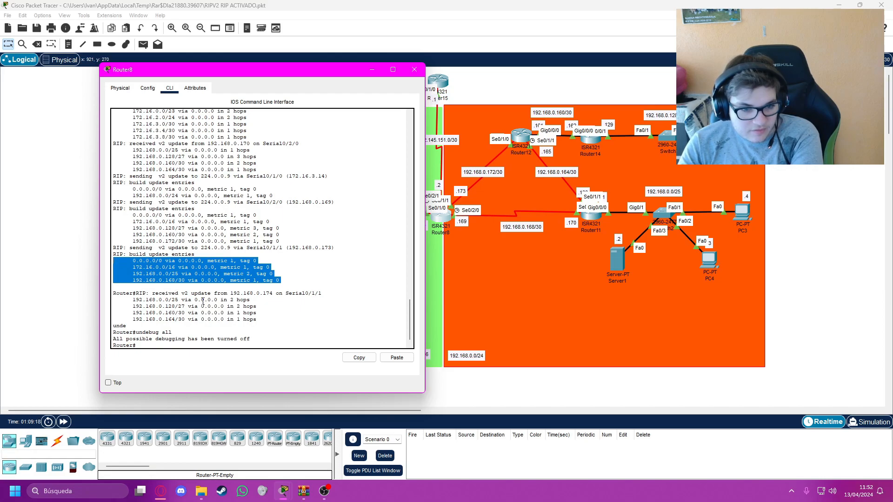
{"action": "scroll", "coordinate": [289, 293], "scroll_direction": "down", "scroll_amount": 1}
{"action": "left_click_drag", "start_coordinate": [260, 318], "coordinate": [114, 292]}
{"action": "left_click", "coordinate": [216, 260]}
Examine the RIP updates Router8 receives from 192.168.0.174, 172.16.3.13 and 192.168.0.170, then return to the command prompt
{"action": "scroll", "coordinate": [216, 259], "scroll_direction": "up", "scroll_amount": 4}
{"action": "scroll", "coordinate": [216, 259], "scroll_direction": "up", "scroll_amount": 1}
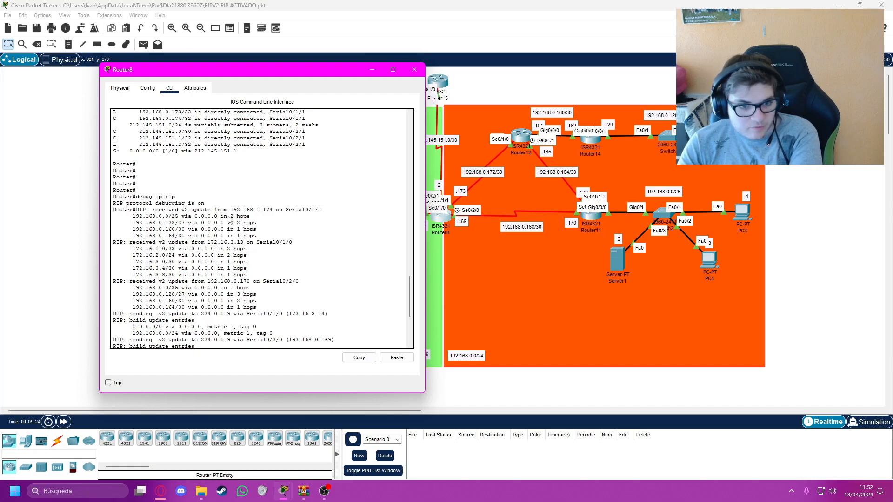
{"action": "left_click_drag", "start_coordinate": [261, 235], "coordinate": [113, 209]}
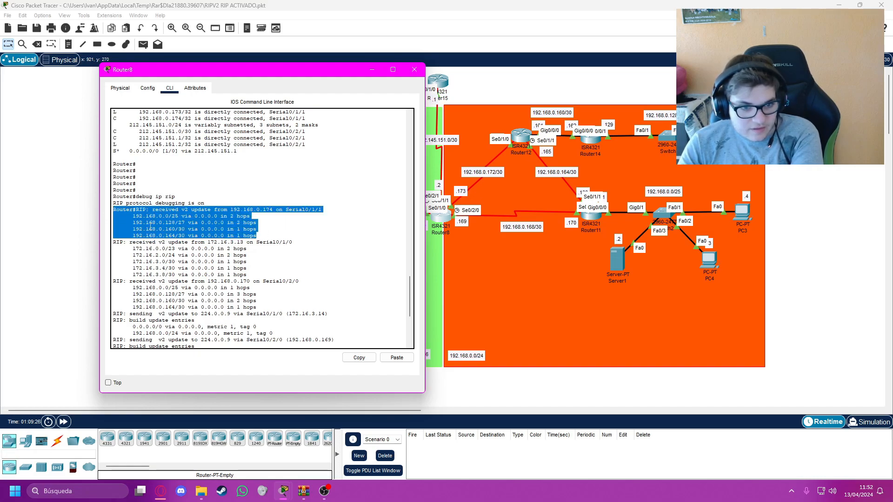
{"action": "left_click_drag", "start_coordinate": [272, 274], "coordinate": [116, 239]}
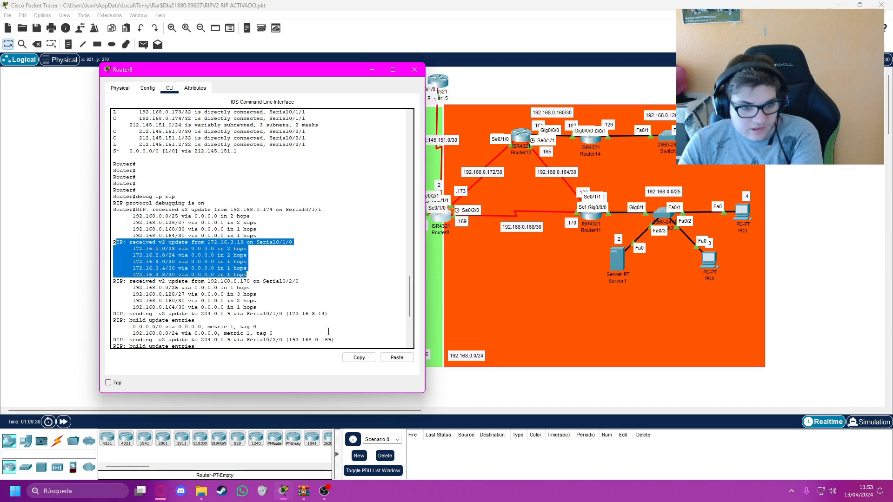
{"action": "left_click_drag", "start_coordinate": [257, 229], "coordinate": [121, 203]}
{"action": "left_click_drag", "start_coordinate": [257, 307], "coordinate": [113, 280]}
{"action": "left_click", "coordinate": [377, 267]}
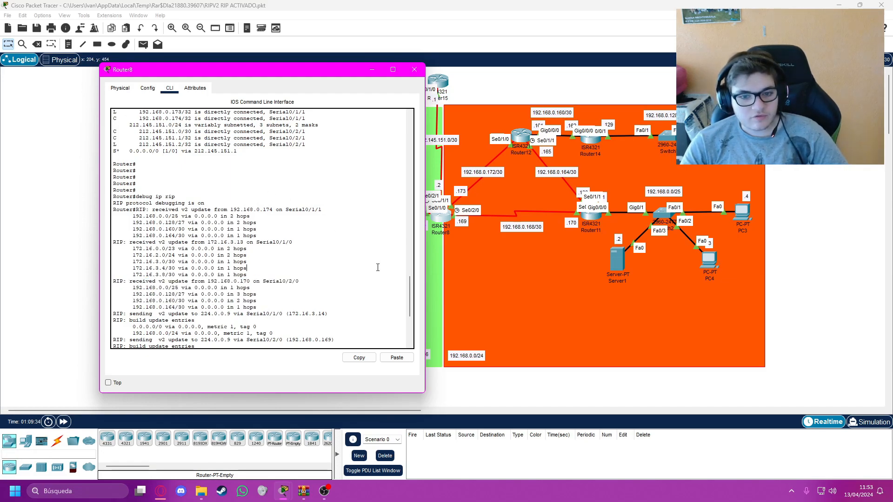
{"action": "key", "text": "Return"}
{"action": "key", "text": "Return"}
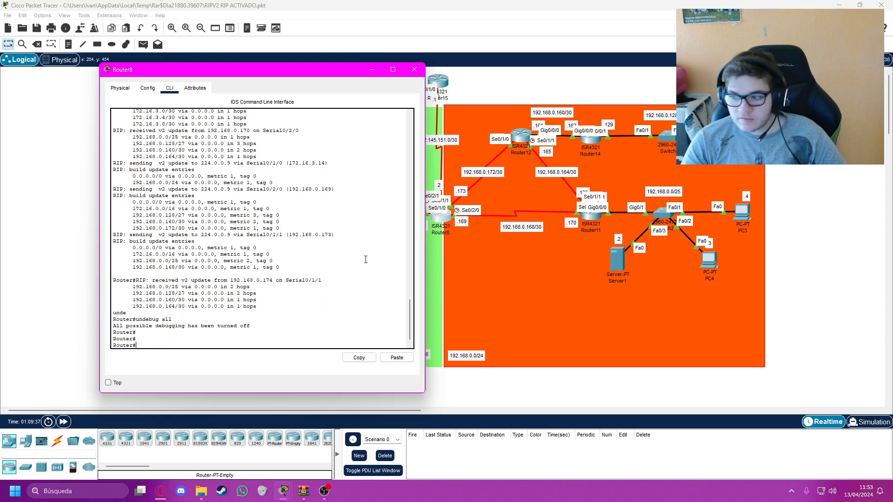
Reopen Router8's command line at a fresh prompt and move its window aside to reveal the 172.16.0.0/16 topology
{"action": "left_click", "coordinate": [324, 490]}
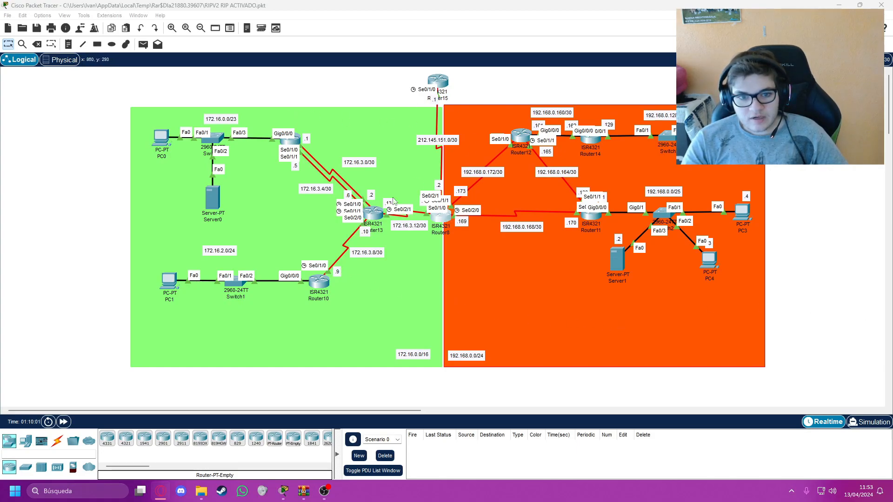
{"action": "left_click", "coordinate": [437, 215]}
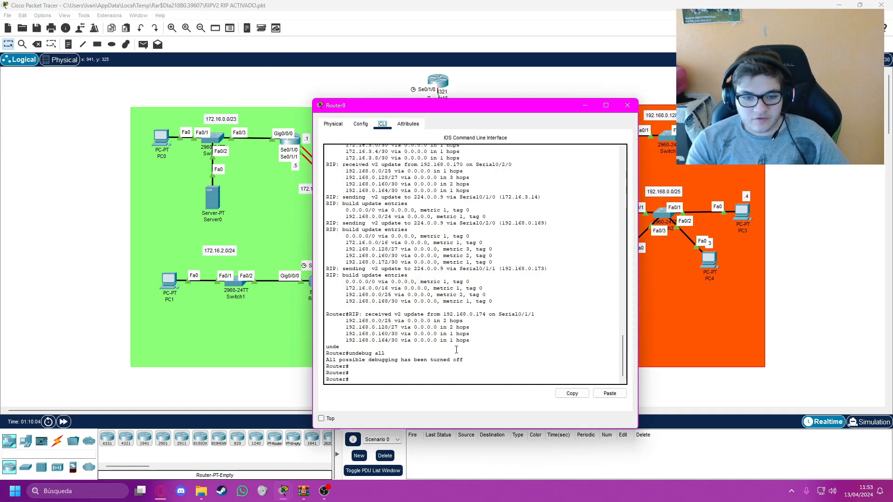
{"action": "left_click", "coordinate": [457, 349]}
{"action": "key", "text": "Return"}
{"action": "key", "text": "Return"}
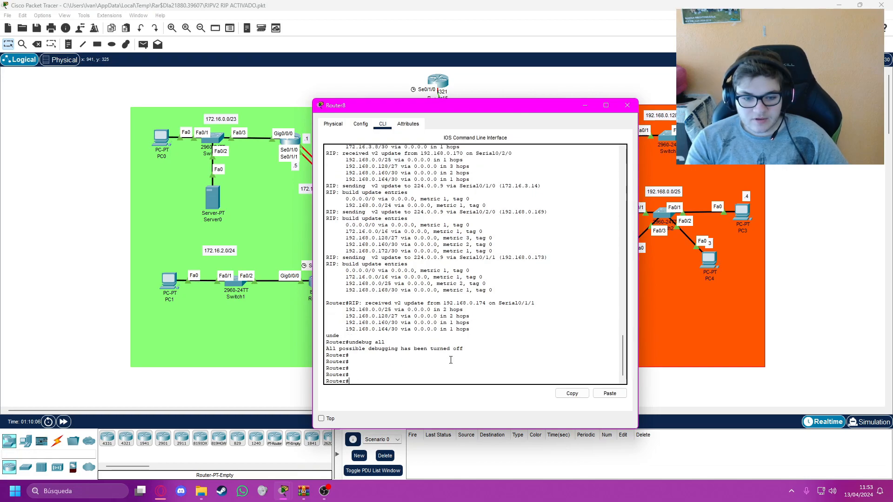
{"action": "left_click_drag", "start_coordinate": [416, 112], "coordinate": [583, 88]}
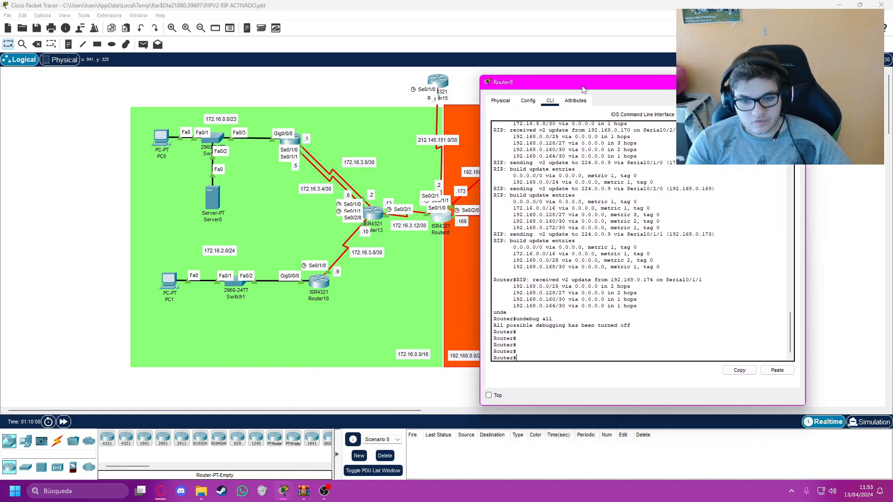
Enter global configuration mode on Router8 with conf term and start an ip route command
{"action": "type", "text": "term"}
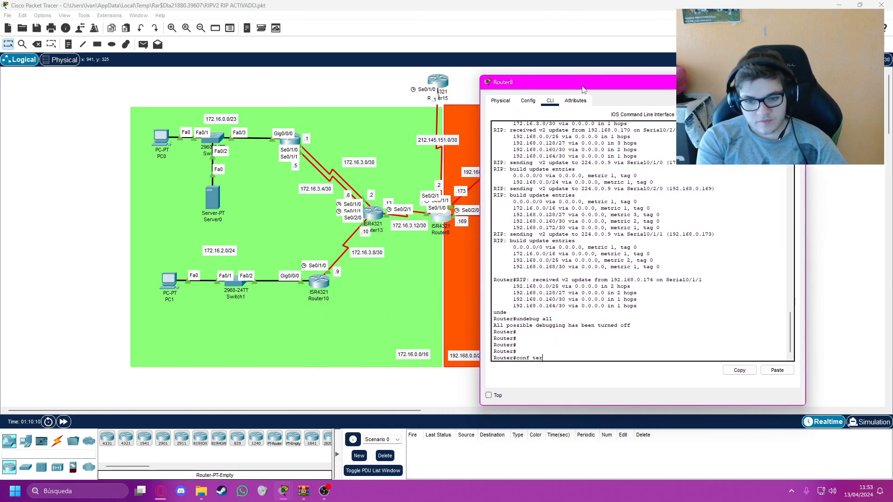
{"action": "key", "text": "Return"}
{"action": "type", "text": "ip route"}
{"action": "key", "text": "Tab"}
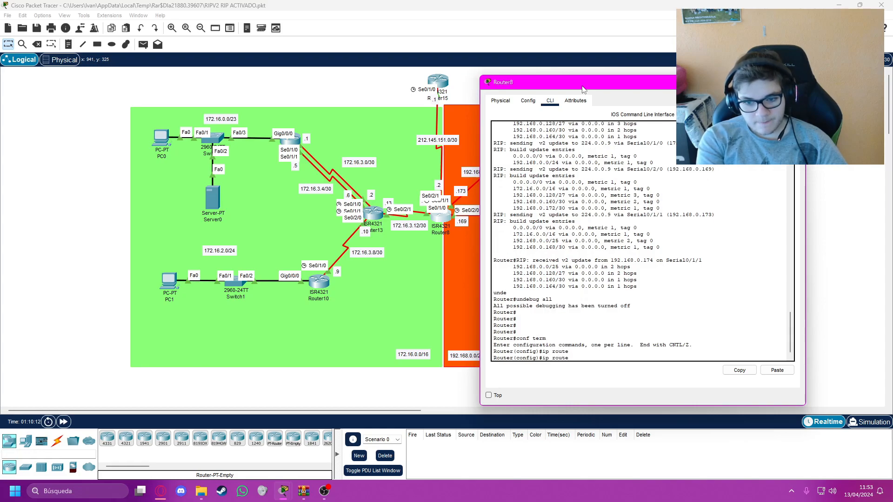
{"action": "type", "text": "212"}
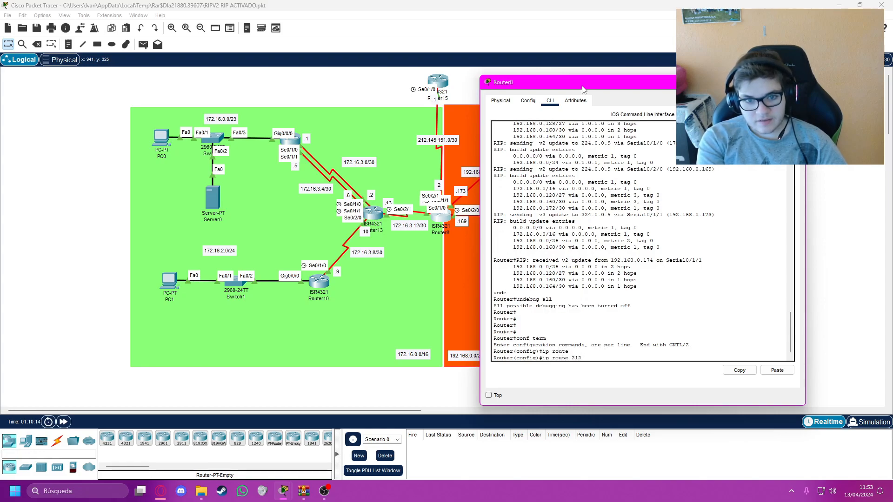
{"action": "type", "text": ".14"}
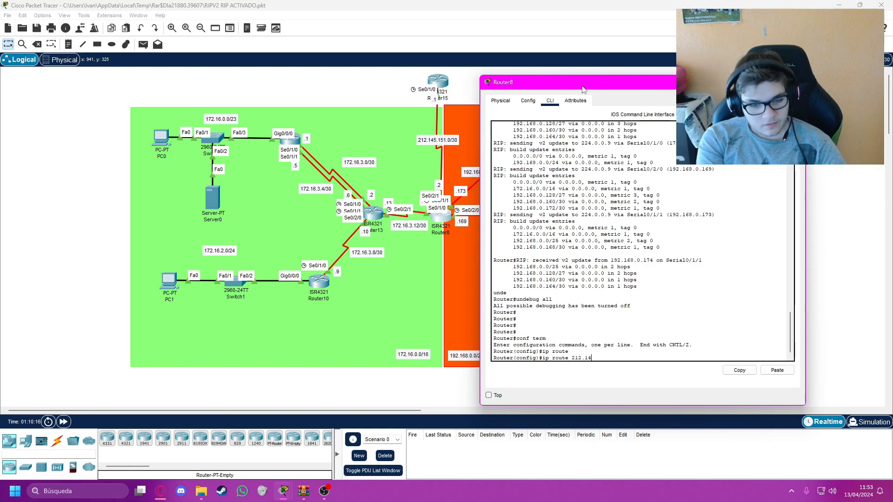
{"action": "type", "text": "5.151"}
{"action": "key", "text": "BackSpace"}
{"action": "key", "text": "BackSpace"}
{"action": "key", "text": "BackSpace"}
{"action": "key", "text": "BackSpace"}
{"action": "key", "text": "BackSpace"}
{"action": "key", "text": "BackSpace"}
{"action": "key", "text": "BackSpace"}
{"action": "key", "text": "BackSpace"}
{"action": "key", "text": "BackSpace"}
{"action": "key", "text": "BackSpace"}
Configure Router8's static default route 0.0.0.0 0.0.0.0 via 212.145.151.1, consulting the command help for the next-hop options
{"action": "type", "text": "0.0.0"}
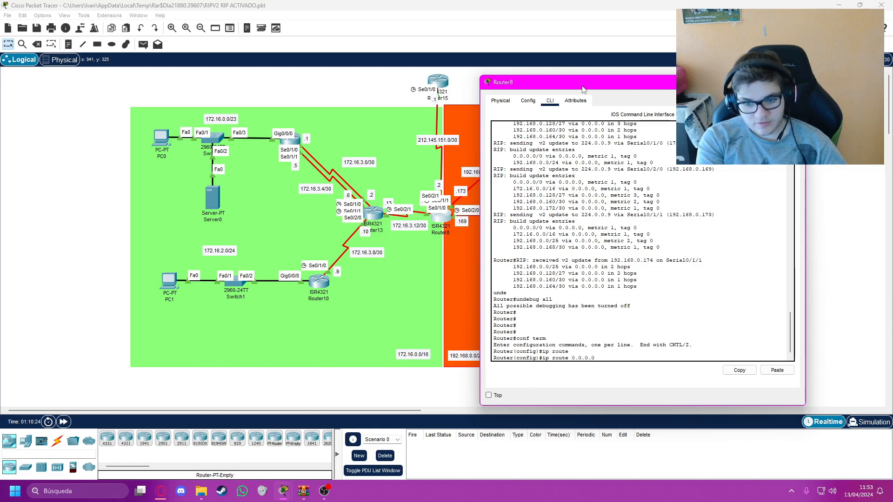
{"action": "type", "text": ".0 0.0.0.0"}
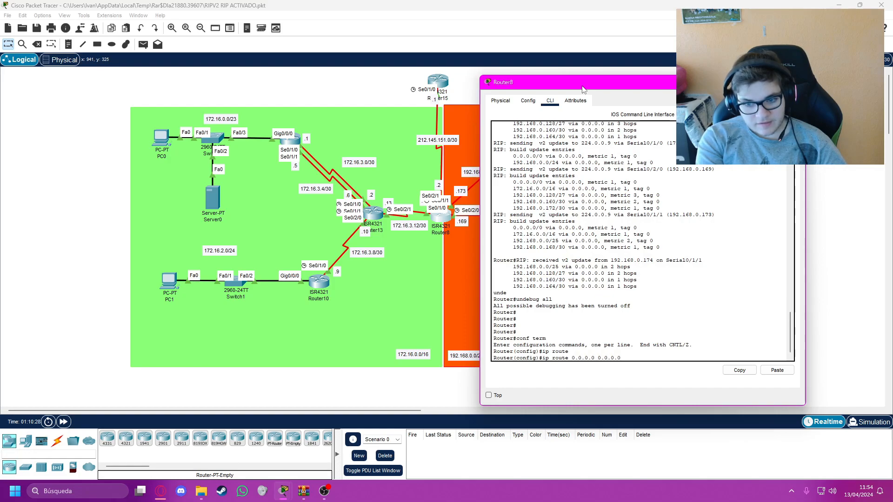
{"action": "key", "text": "Tab"}
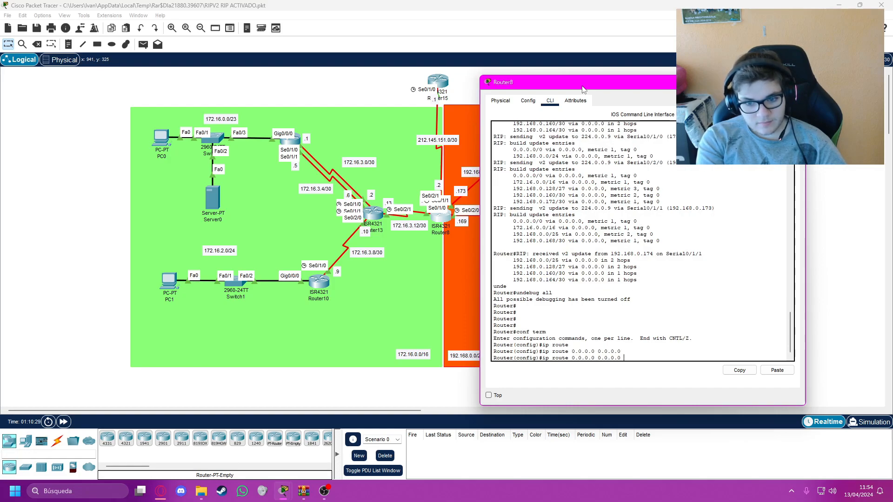
{"action": "type", "text": "?"}
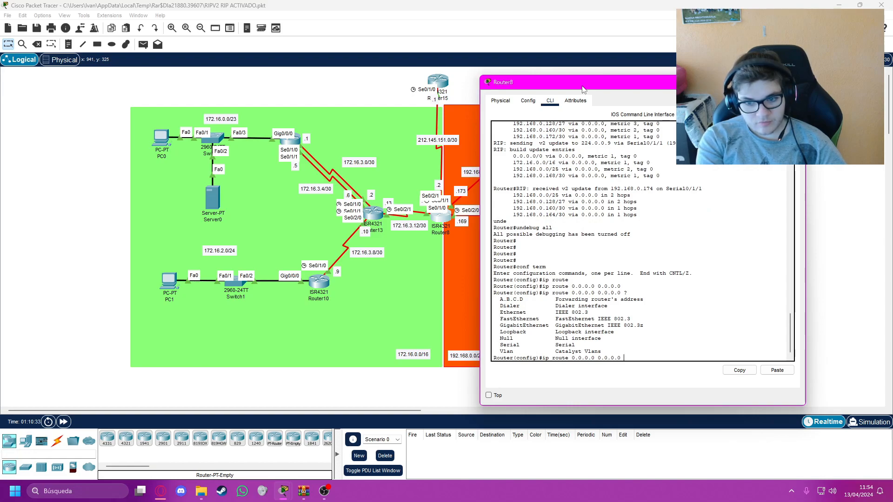
{"action": "type", "text": "2"}
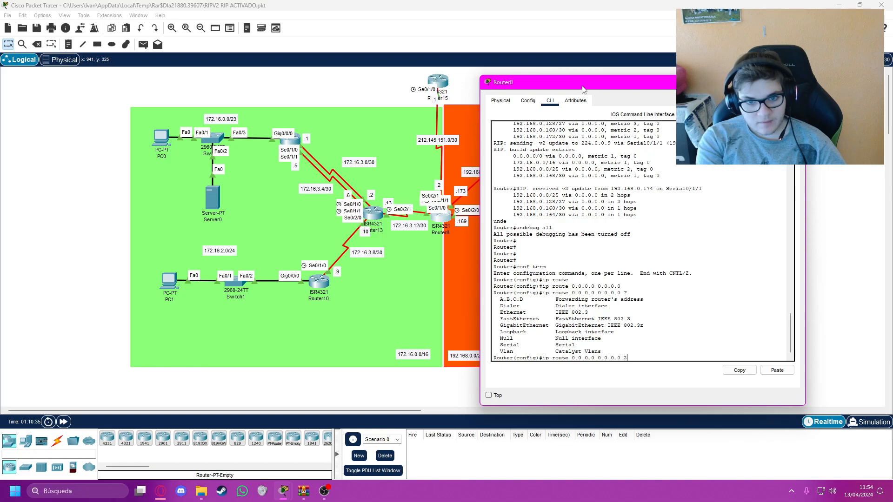
{"action": "type", "text": "12.145.151.1"}
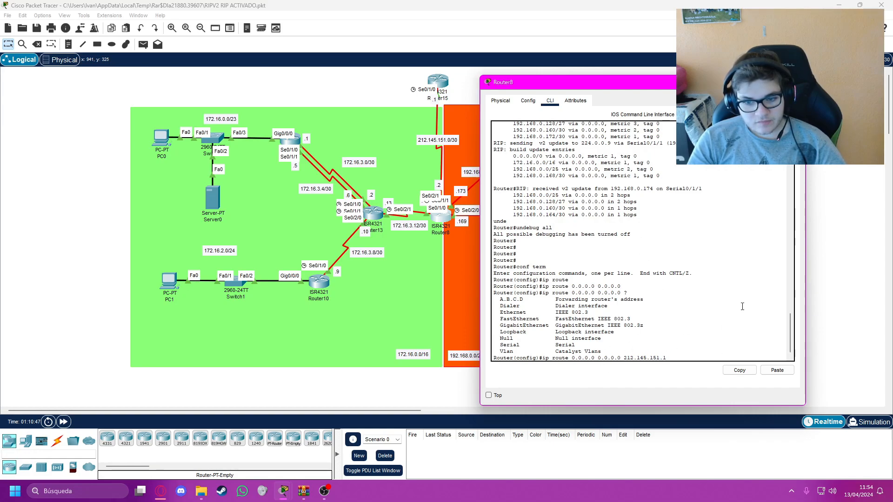
{"action": "key", "text": "Return"}
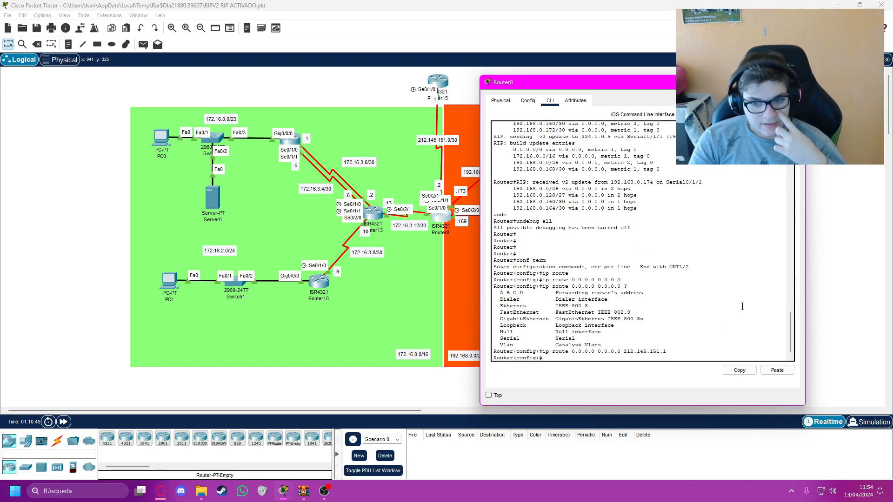
Discard the partial show command and leave configuration mode on Router8 with end
{"action": "type", "text": "show i"}
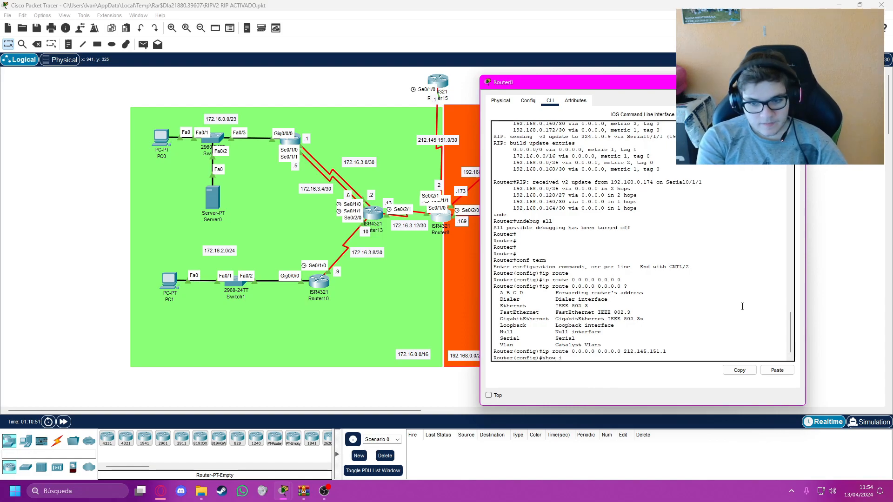
{"action": "key", "text": "BackSpace"}
{"action": "key", "text": "BackSpace"}
{"action": "key", "text": "BackSpace"}
{"action": "key", "text": "BackSpace"}
{"action": "key", "text": "BackSpace"}
{"action": "key", "text": "BackSpace"}
{"action": "type", "text": "end"}
{"action": "key", "text": "Return"}
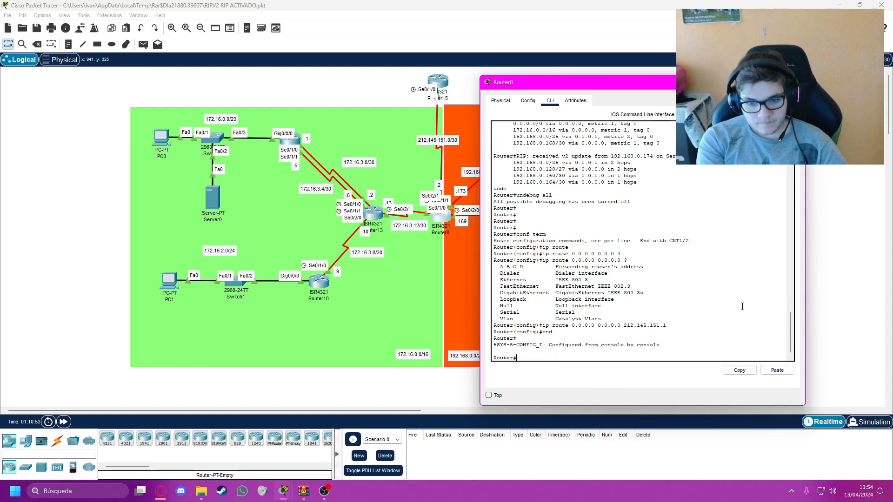
Display Router8's complete routing table with show ip route and return to an empty prompt
{"action": "type", "text": "show ip route"}
{"action": "key", "text": "Return"}
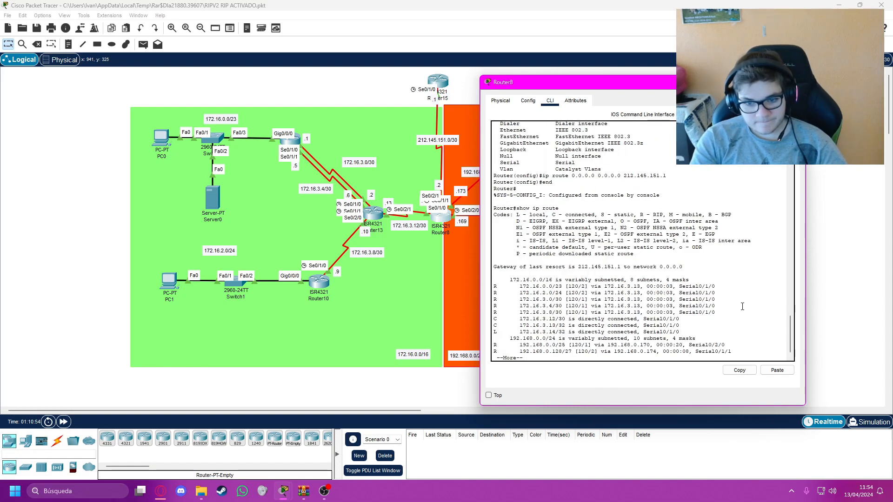
{"action": "key", "text": "space"}
{"action": "key", "text": "Return"}
{"action": "key", "text": "Return"}
{"action": "key", "text": "Return"}
{"action": "key", "text": "Return"}
{"action": "key", "text": "Return"}
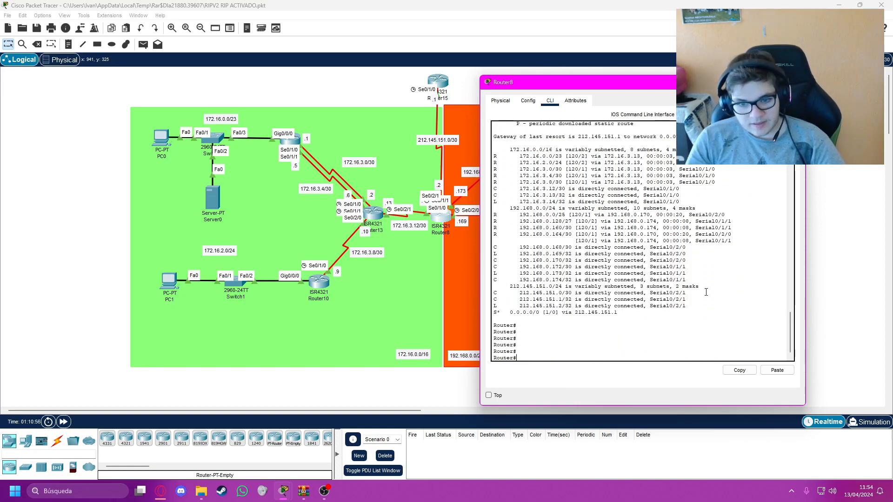
Examine the static default route entry at the end of Router8's routing table
{"action": "left_click_drag", "start_coordinate": [617, 313], "coordinate": [494, 312]}
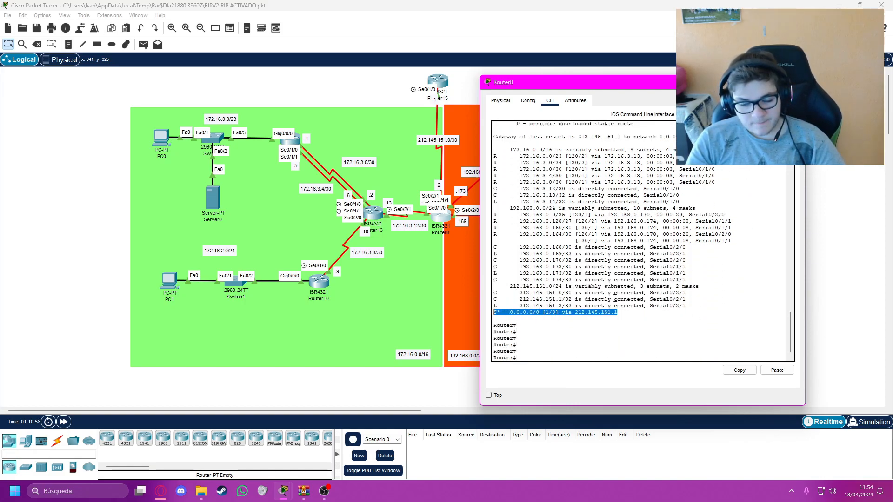
{"action": "left_click", "coordinate": [654, 347]}
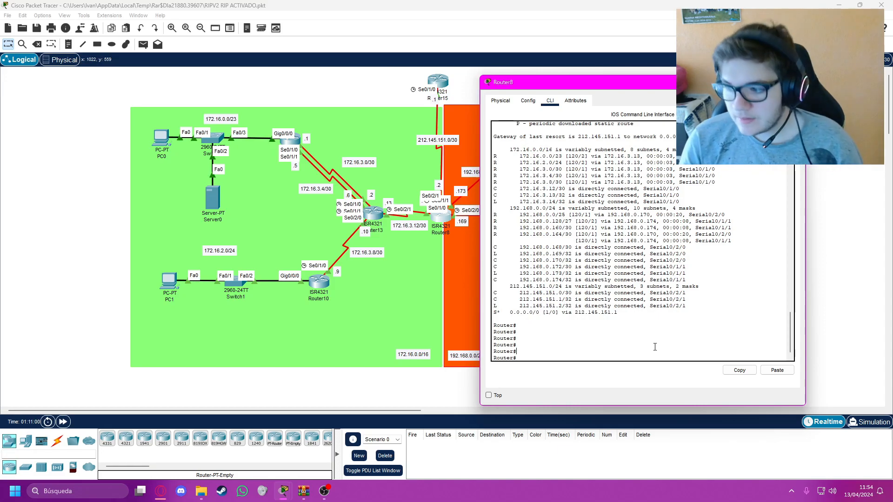
{"action": "key", "text": "Return"}
{"action": "key", "text": "Return"}
{"action": "key", "text": "Return"}
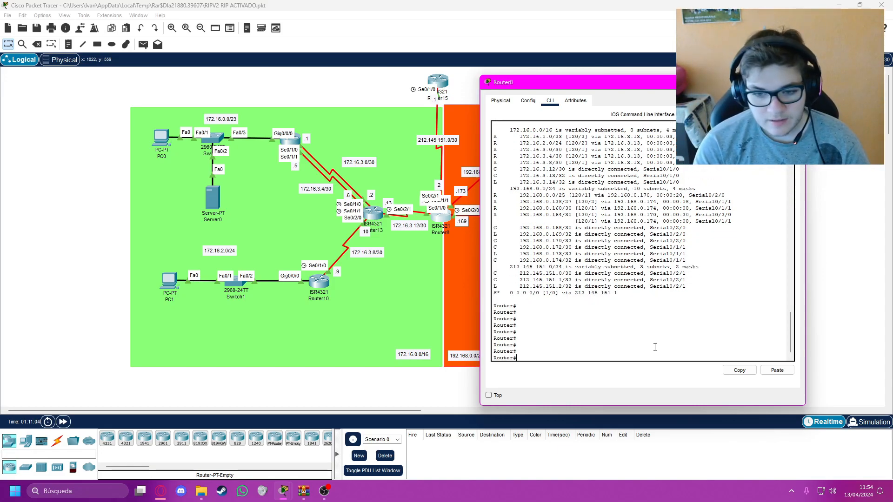
Enter global configuration on Router8 with conf term and open the RIP process with router rip
{"action": "type", "text": "conf term"}
{"action": "key", "text": "Return"}
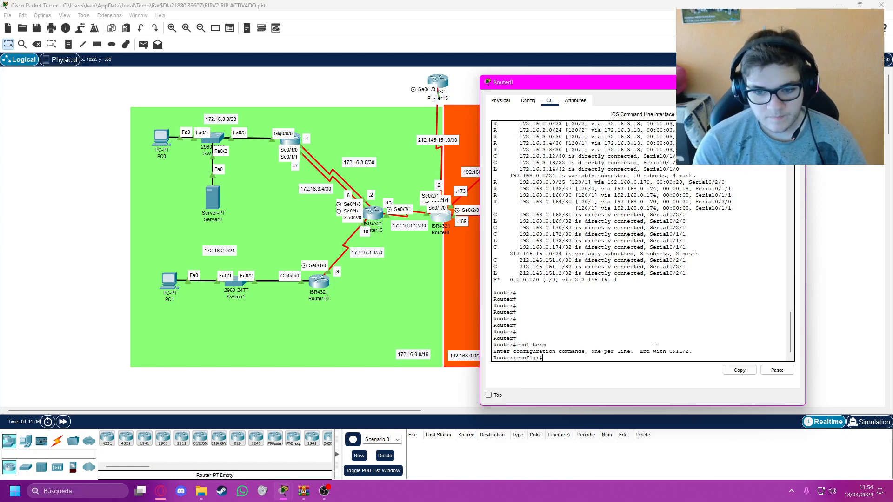
{"action": "type", "text": "router rip"}
{"action": "key", "text": "Return"}
{"action": "key", "text": "Return"}
{"action": "key", "text": "Return"}
{"action": "key", "text": "Return"}
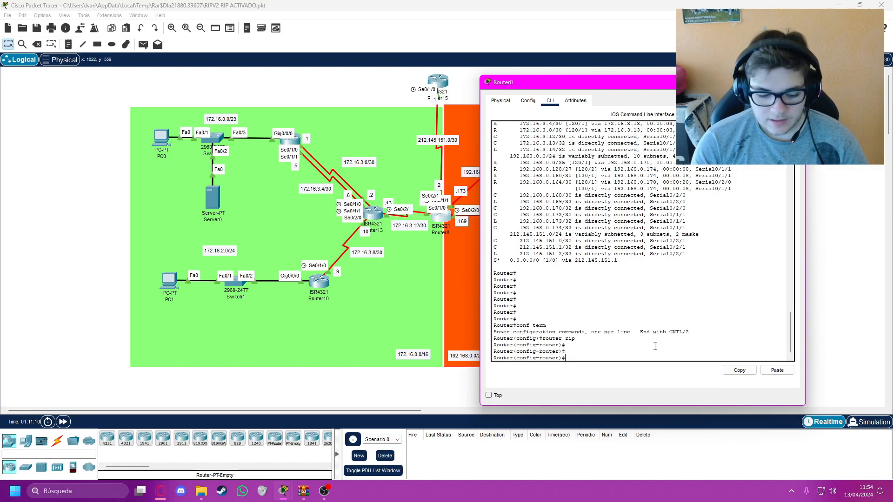
Advertise Router8's default route through RIP with default-information originate
{"action": "type", "text": "default-information orig"}
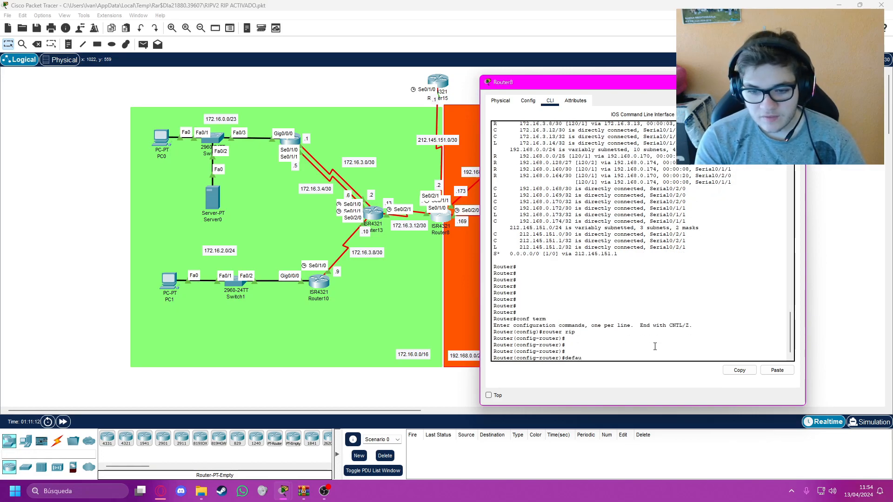
{"action": "key", "text": "Tab"}
{"action": "type", "text": "orig"}
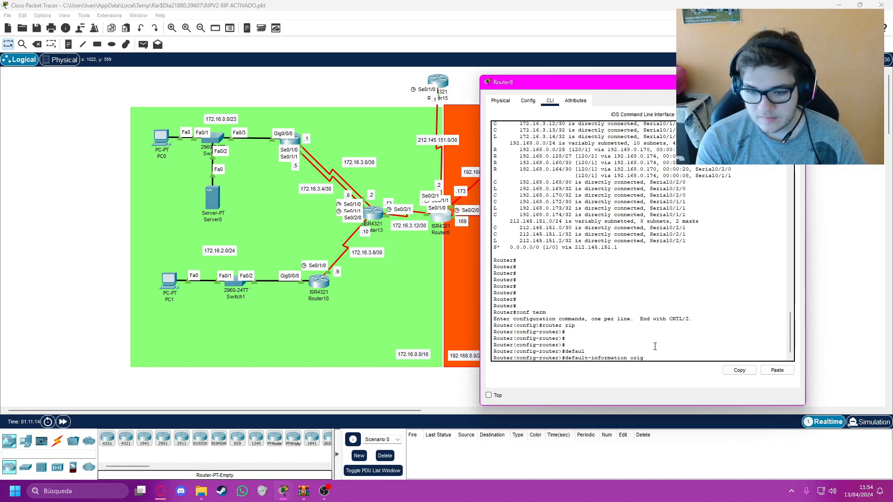
{"action": "type", "text": "i"}
{"action": "key", "text": "Tab"}
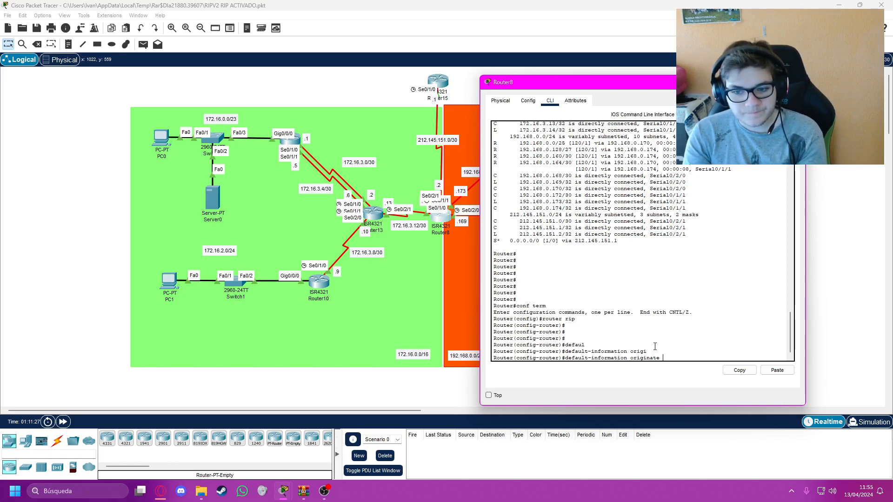
{"action": "key", "text": "Return"}
Leave configuration mode on Router8 and enable RIP debugging with debug ip rip
{"action": "type", "text": "end"}
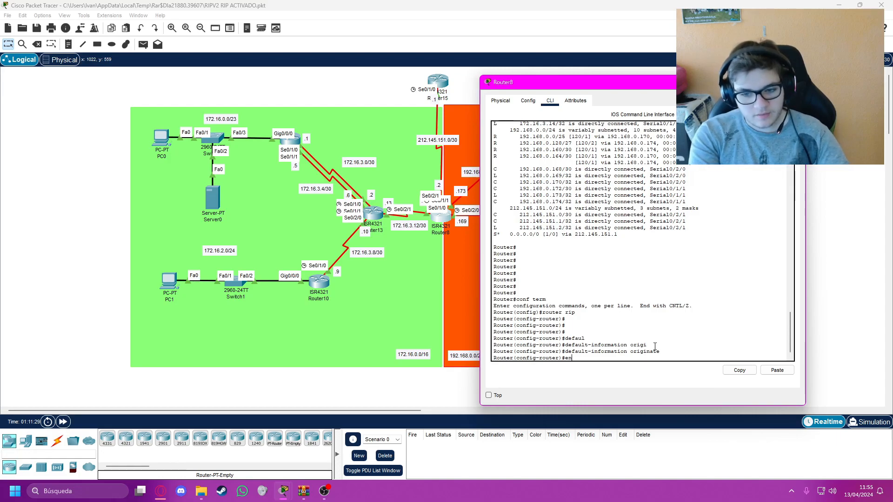
{"action": "key", "text": "Return"}
{"action": "type", "text": "debug ip rip"}
{"action": "key", "text": "Return"}
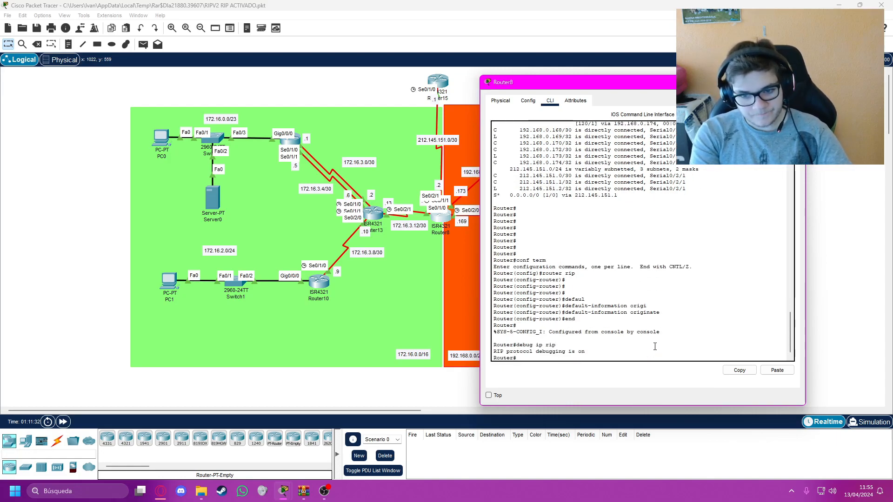
Fast-forward the simulation time and reopen Router8's command line to get its RIP debug output
{"action": "left_click", "coordinate": [63, 422]}
{"action": "left_click", "coordinate": [329, 494]}
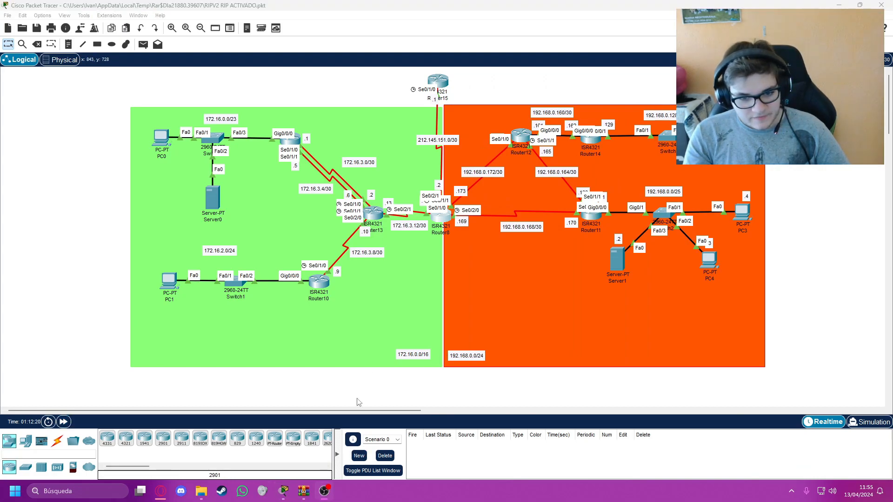
{"action": "left_click", "coordinate": [373, 346]}
{"action": "left_click", "coordinate": [338, 409]}
{"action": "left_click", "coordinate": [388, 380]}
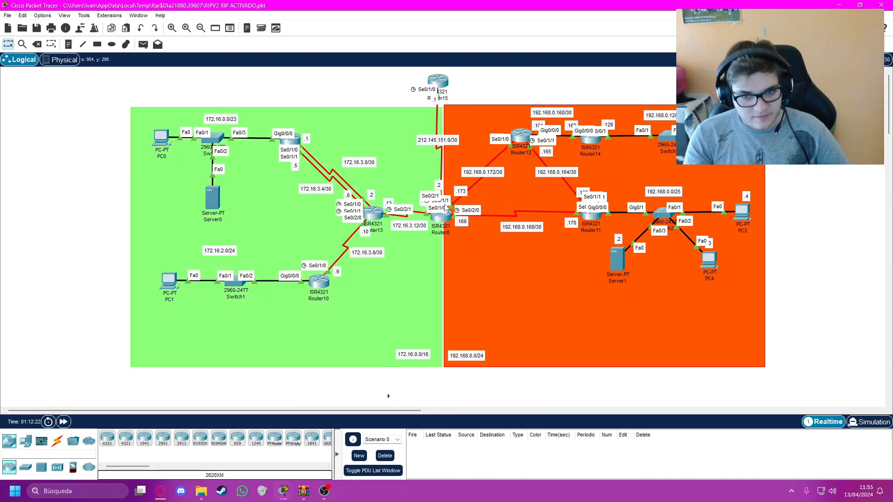
{"action": "left_click", "coordinate": [440, 222]}
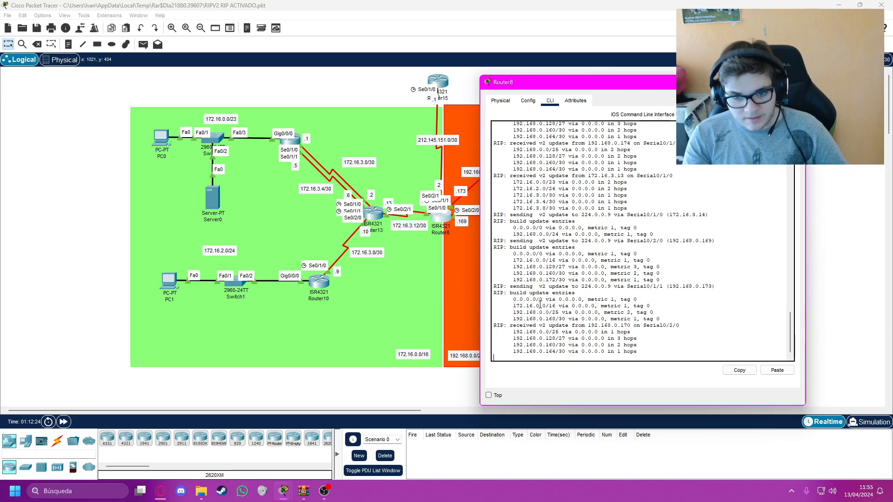
Examine the 0.0.0.0/0 entries in the RIP updates Router8 sends over its serial interfaces
{"action": "scroll", "coordinate": [551, 319], "scroll_direction": "down", "scroll_amount": 1}
{"action": "left_click_drag", "start_coordinate": [513, 300], "coordinate": [658, 299]}
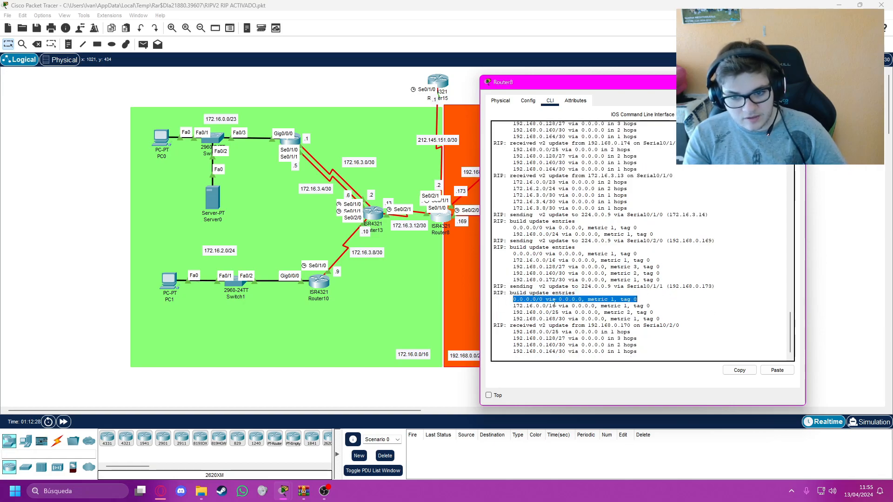
{"action": "left_click_drag", "start_coordinate": [510, 255], "coordinate": [658, 254]}
{"action": "mouse_move", "coordinate": [507, 228]}
{"action": "left_mouse_down"}
{"action": "mouse_move", "coordinate": [651, 229]}
{"action": "mouse_move", "coordinate": [512, 228]}
{"action": "left_mouse_up"}
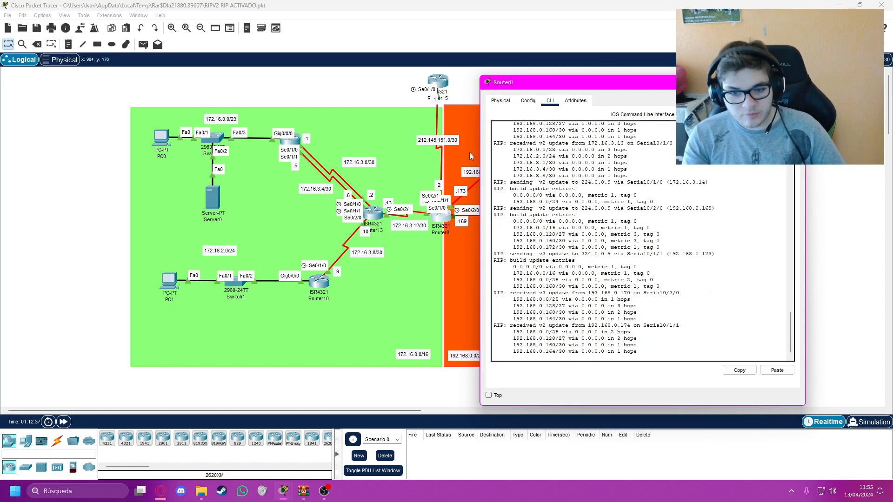
Abandon the interrupted command on Router8 and return its command line to an empty prompt
{"action": "key", "text": "Return"}
{"action": "key", "text": "Return"}
{"action": "key", "text": "Return"}
{"action": "type", "text": "d"}
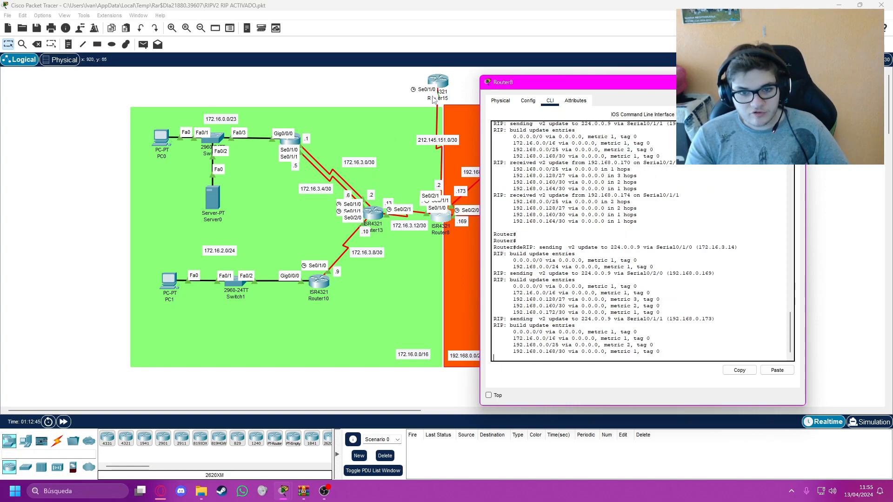
{"action": "key", "text": "Return"}
{"action": "key", "text": "Return"}
{"action": "key", "text": "Return"}
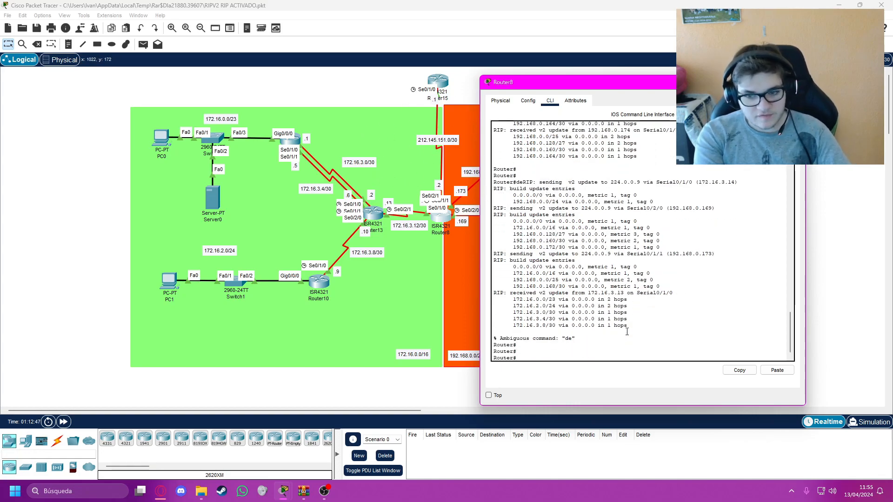
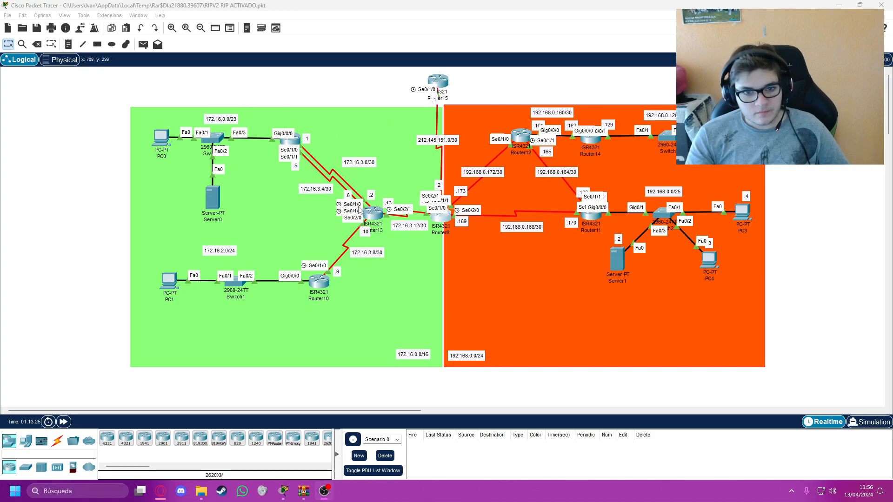
Open Router9's interface settings and shut down its Serial0/1/0 interface
{"action": "left_click", "coordinate": [293, 139]}
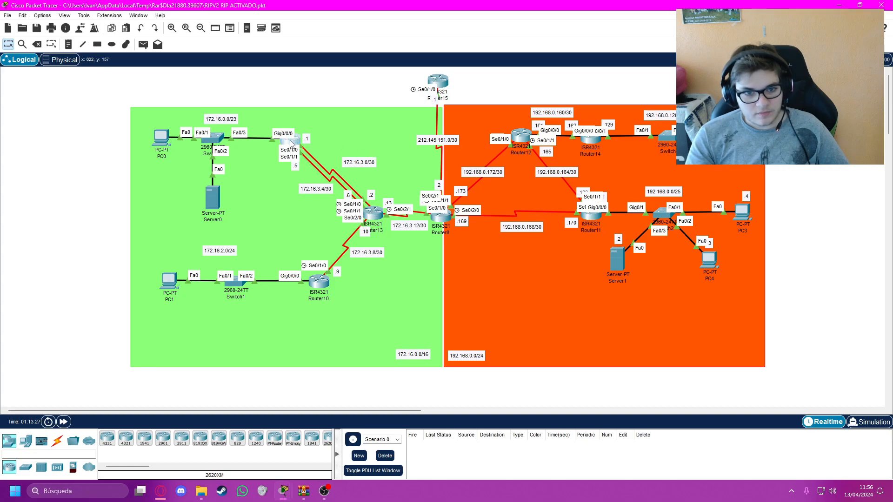
{"action": "double_click", "coordinate": [292, 139]}
{"action": "left_click_drag", "start_coordinate": [386, 110], "coordinate": [502, 105]}
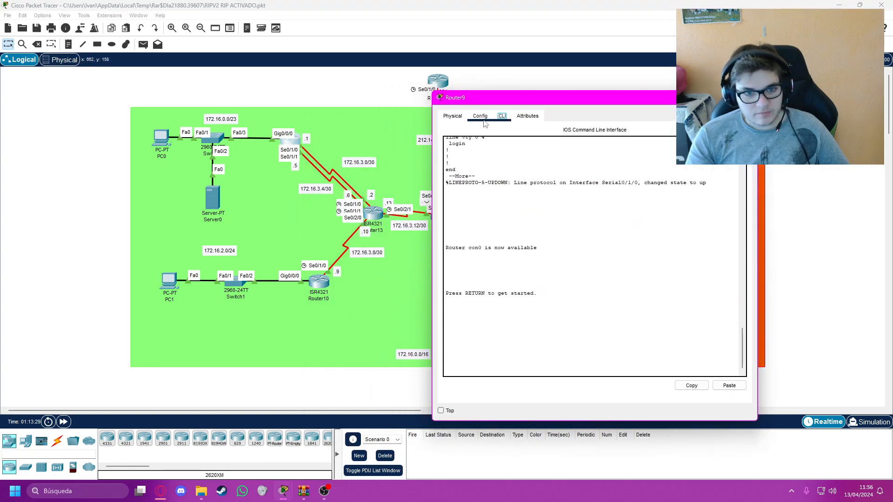
{"action": "left_click", "coordinate": [479, 117]}
{"action": "left_click", "coordinate": [489, 222]}
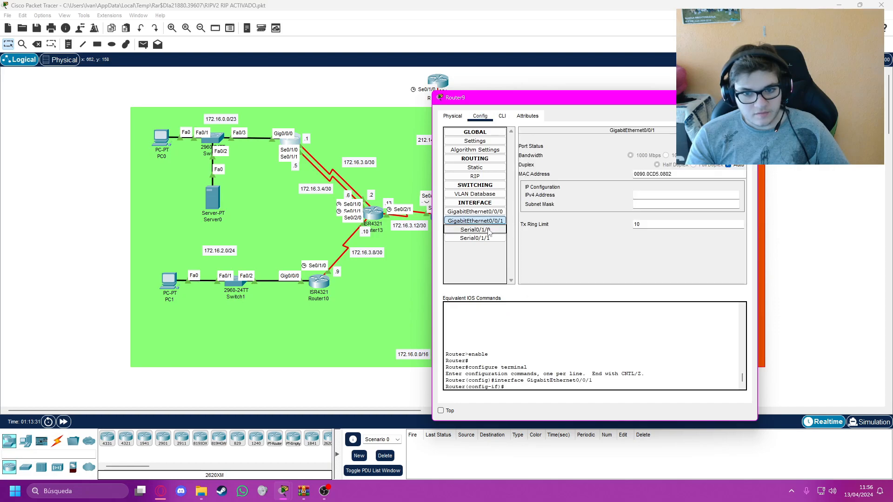
{"action": "left_click", "coordinate": [488, 230]}
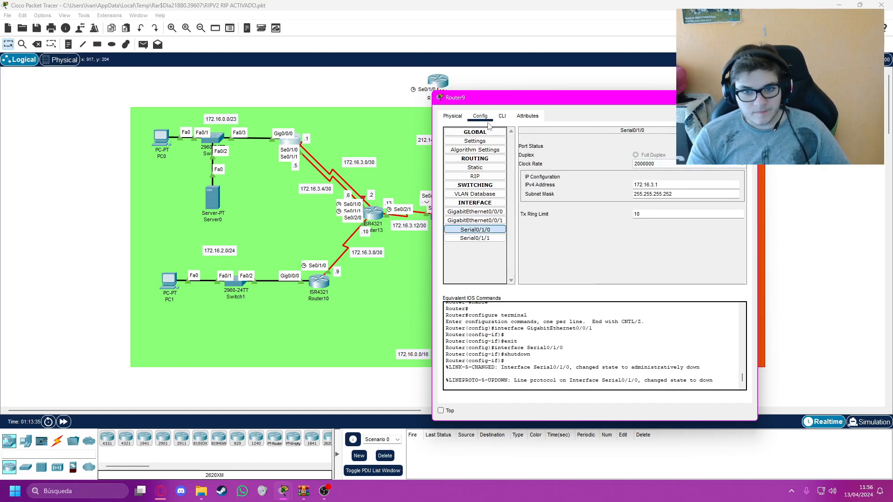
Leave configuration mode in Router9's command line and enable RIP debugging with debug ip rip
{"action": "left_click", "coordinate": [502, 116]}
{"action": "key", "text": "Return"}
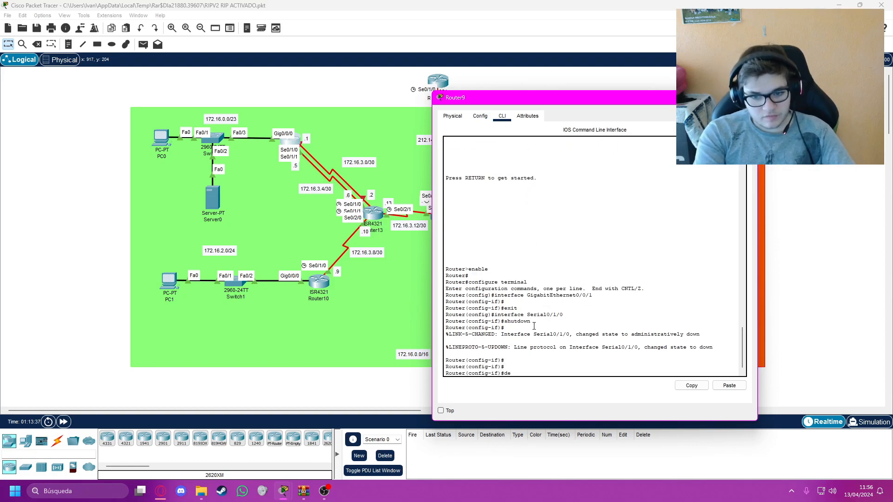
{"action": "key", "text": "Return"}
{"action": "type", "text": "end"}
{"action": "key", "text": "Return"}
{"action": "key", "text": "Return"}
{"action": "type", "text": "d"}
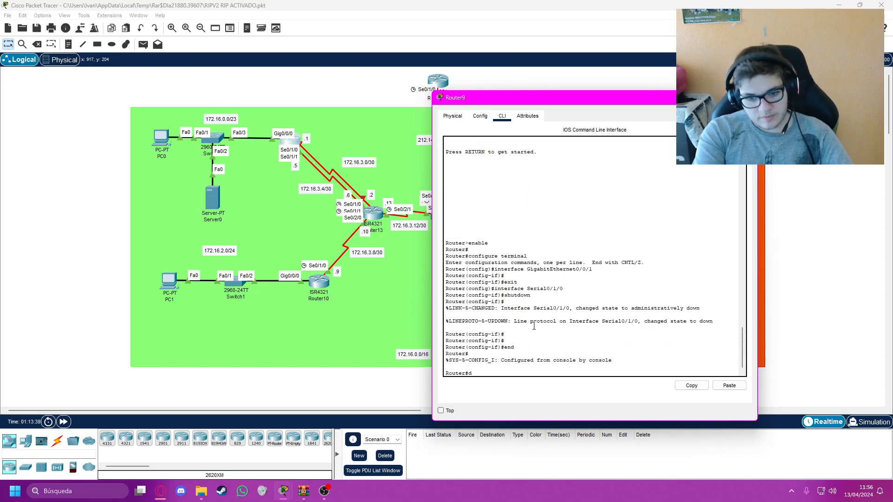
{"action": "type", "text": "ebug ip rip"}
{"action": "key", "text": "Return"}
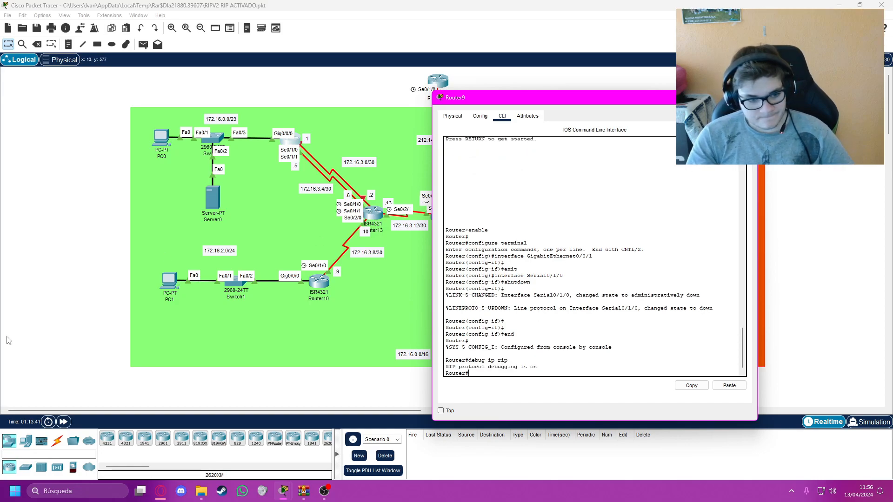
Fast-forward the simulation time and bring Router9's window back to the front
{"action": "left_click", "coordinate": [64, 422]}
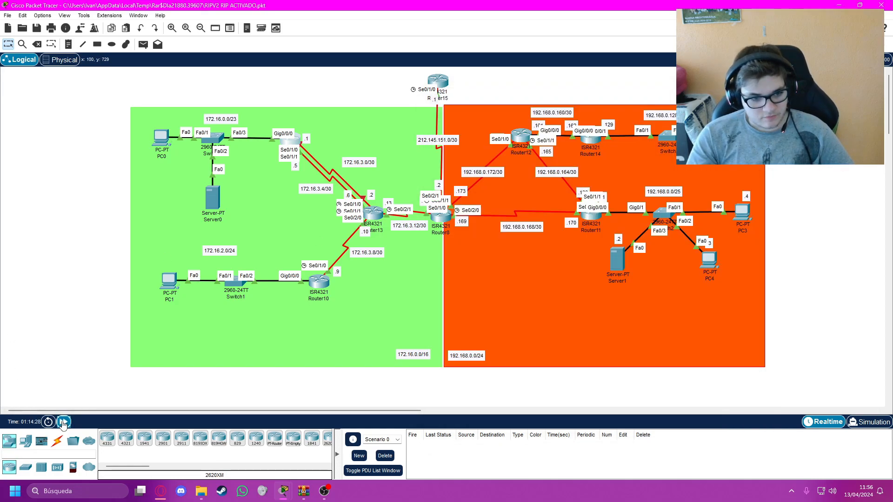
{"action": "mouse_move", "coordinate": [284, 490]}
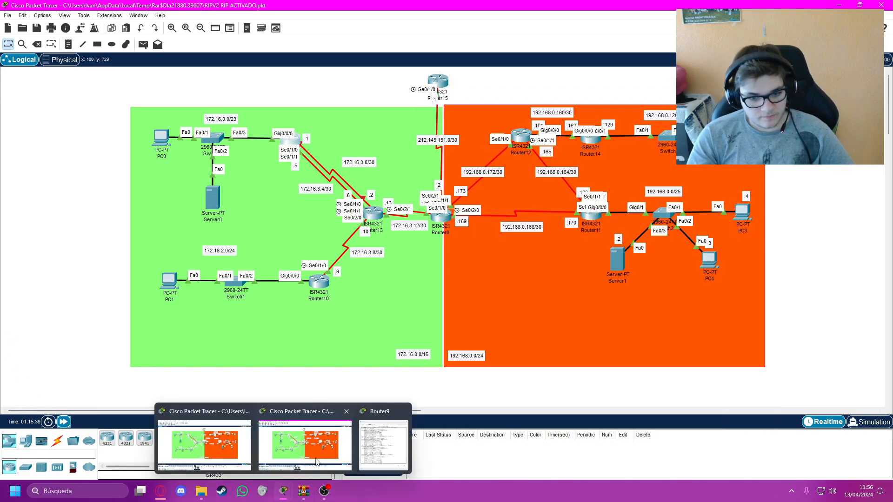
{"action": "left_click", "coordinate": [393, 416]}
Turn off all debugging on Router9 with undebug all
{"action": "key", "text": "Return"}
{"action": "key", "text": "Return"}
{"action": "type", "text": "undebug all"}
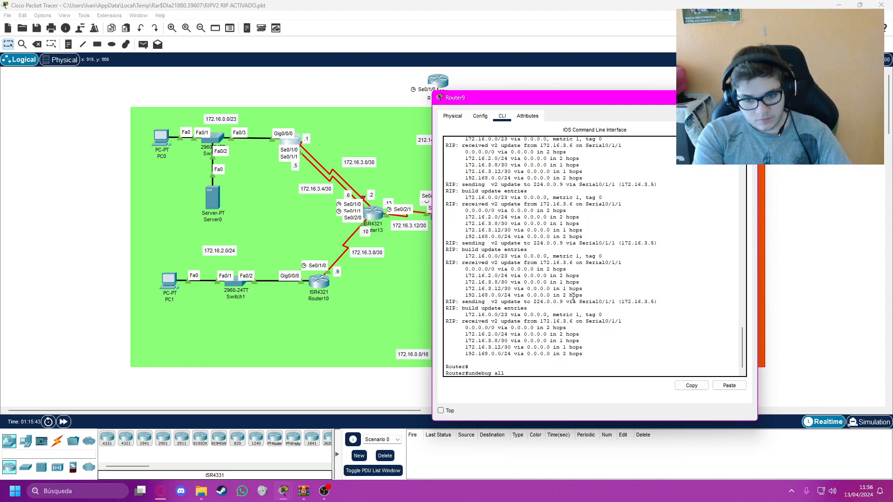
{"action": "key", "text": "Return"}
{"action": "key", "text": "Return"}
{"action": "key", "text": "Return"}
Display Router9's routing table with show ip route to check for the RIP-learned default route
{"action": "type", "text": "show ip route"}
{"action": "key", "text": "Return"}
{"action": "key", "text": "Return"}
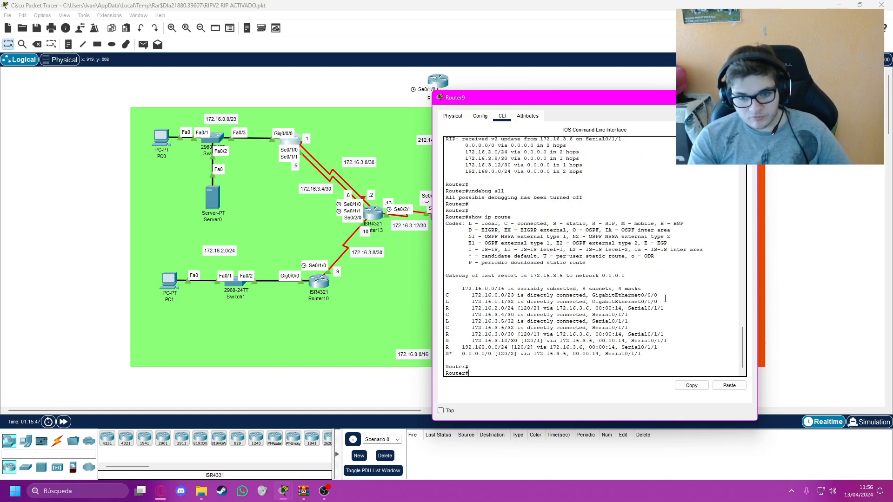
{"action": "key", "text": "Return"}
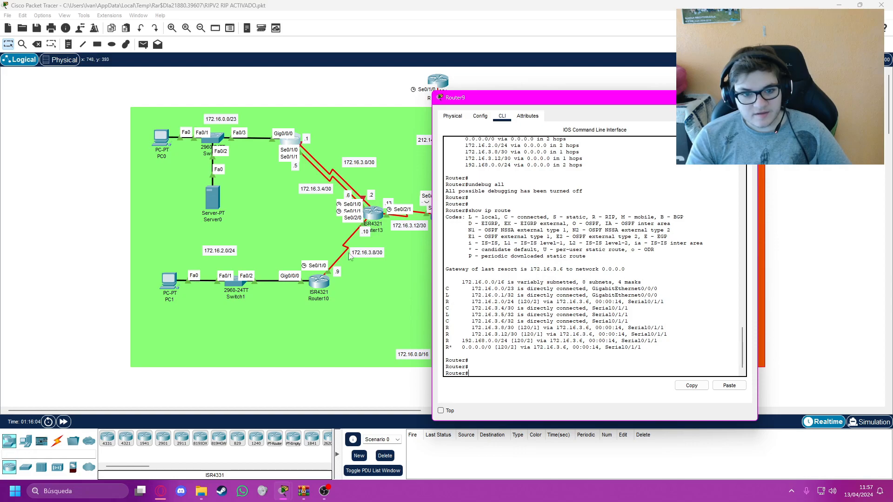
Open Router10's command line, enter privileged mode with enable, and display its full routing table with show ip route
{"action": "left_click", "coordinate": [319, 282]}
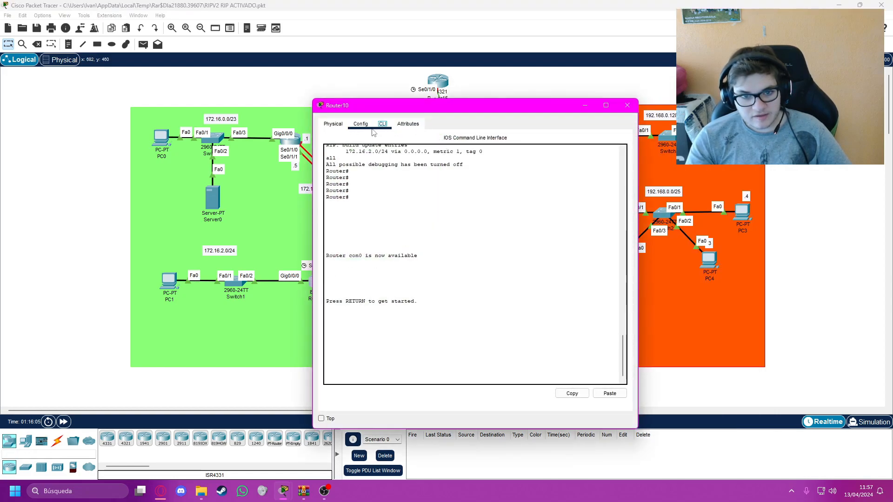
{"action": "key", "text": "Return"}
{"action": "key", "text": "Return"}
{"action": "key", "text": "Return"}
{"action": "type", "text": "enable"}
{"action": "key", "text": "Return"}
{"action": "key", "text": "Return"}
{"action": "type", "text": "show ip route"}
{"action": "key", "text": "Return"}
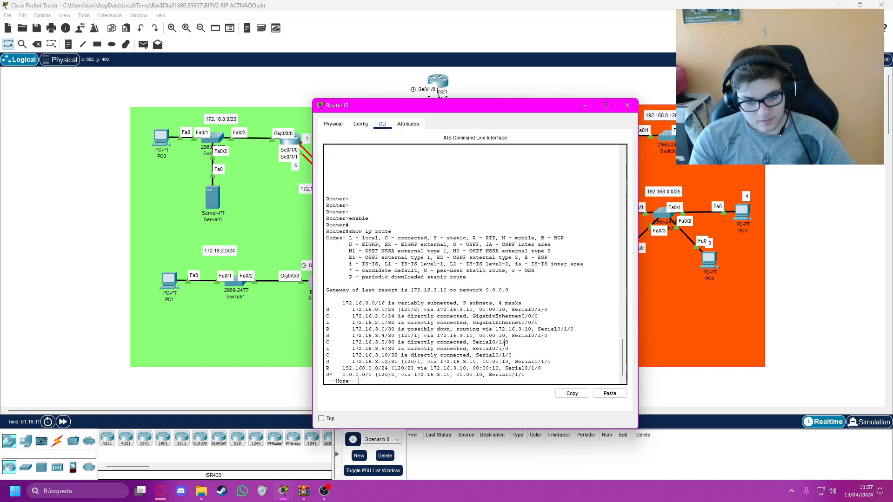
{"action": "key", "text": "Return"}
Highlight the status text of the 172.16.3.0/30 route in Router10's routing table, moving the window aside to reveal the topology
{"action": "left_click_drag", "start_coordinate": [349, 316], "coordinate": [582, 317]}
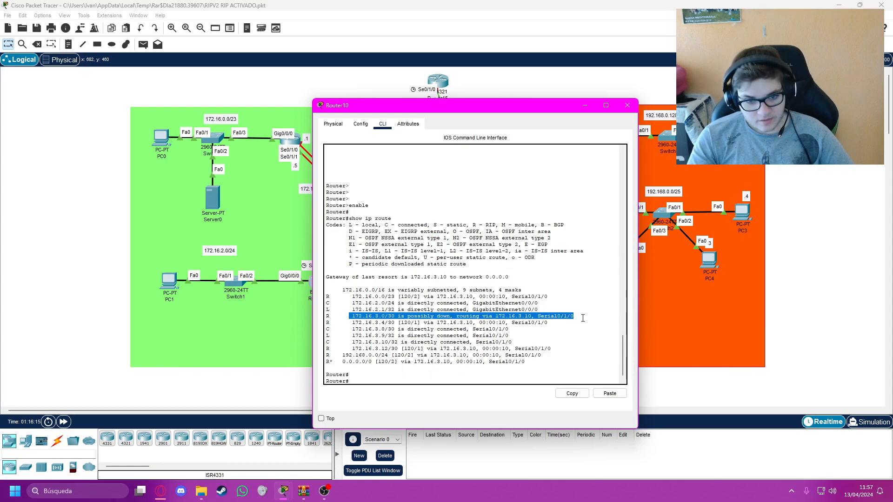
{"action": "left_click_drag", "start_coordinate": [434, 105], "coordinate": [611, 92]}
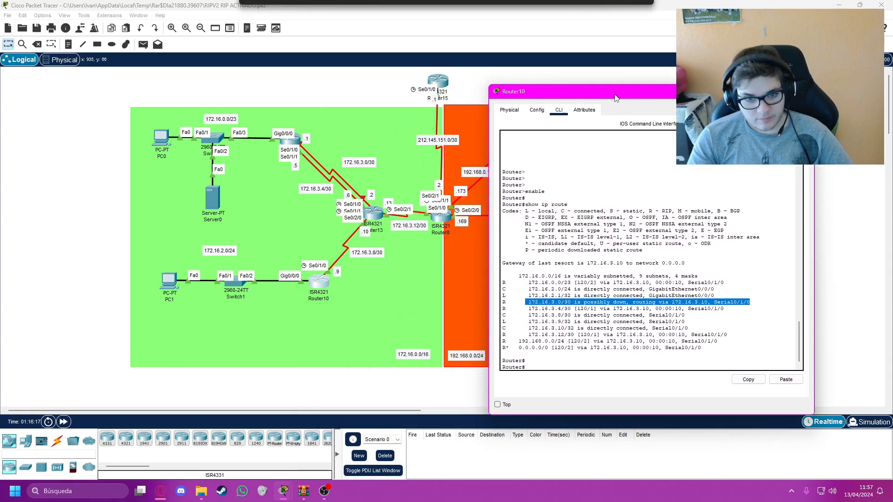
{"action": "left_click", "coordinate": [585, 303]}
{"action": "left_click_drag", "start_coordinate": [571, 302], "coordinate": [628, 303]}
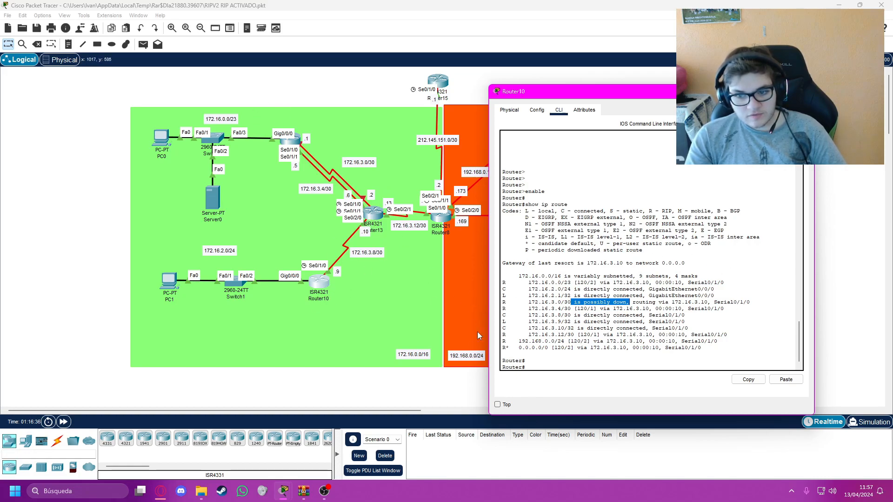
{"action": "left_click_drag", "start_coordinate": [574, 302], "coordinate": [688, 302]}
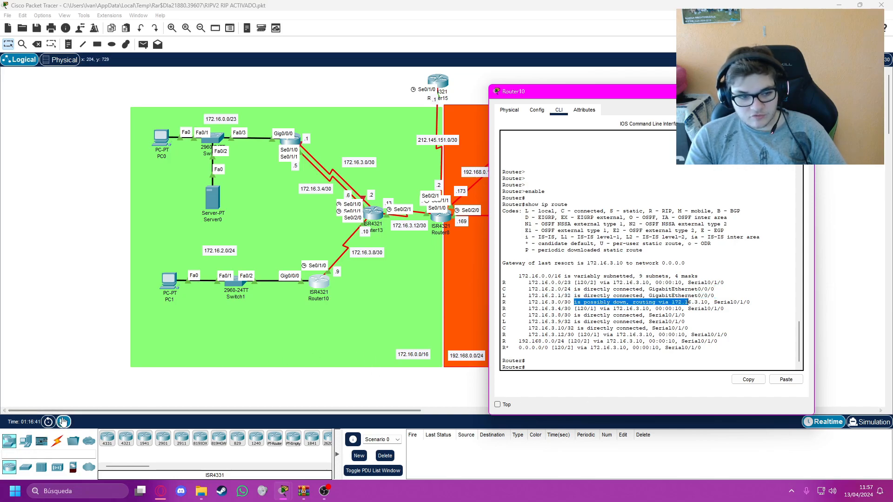
Fast-forward the simulation time repeatedly so the RIP timers run on and the routing tables refresh
{"action": "left_click", "coordinate": [64, 422]}
{"action": "left_click", "coordinate": [64, 421]}
{"action": "left_click", "coordinate": [64, 422]}
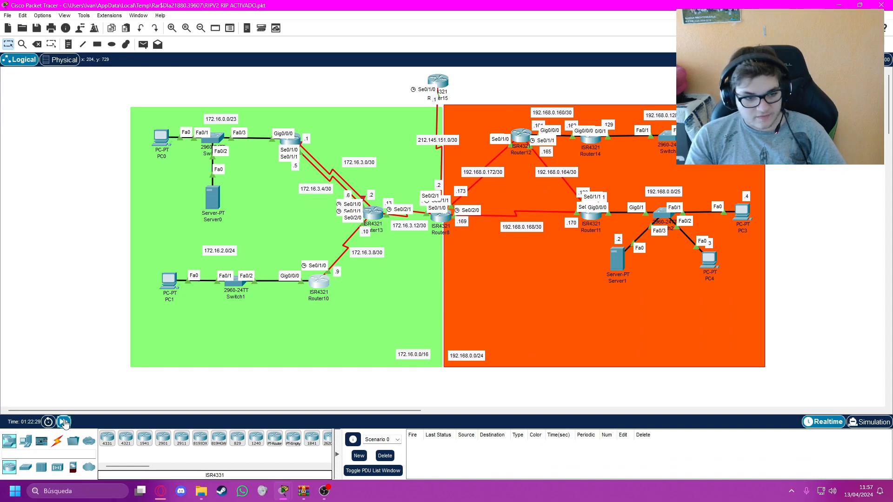
{"action": "left_click", "coordinate": [64, 422]}
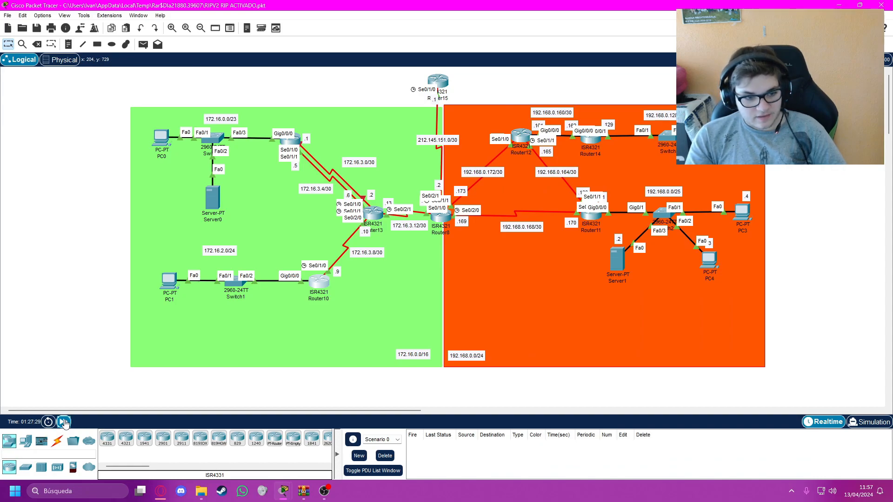
{"action": "left_click", "coordinate": [63, 422]}
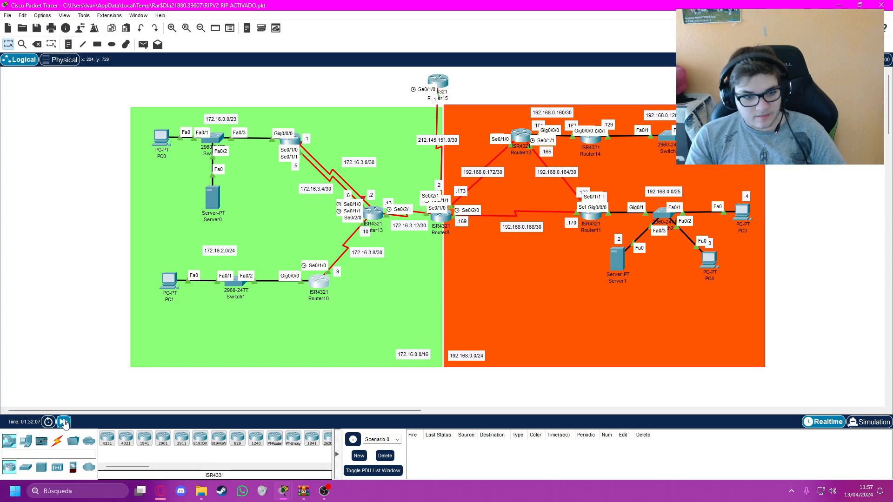
{"action": "left_click", "coordinate": [64, 421]}
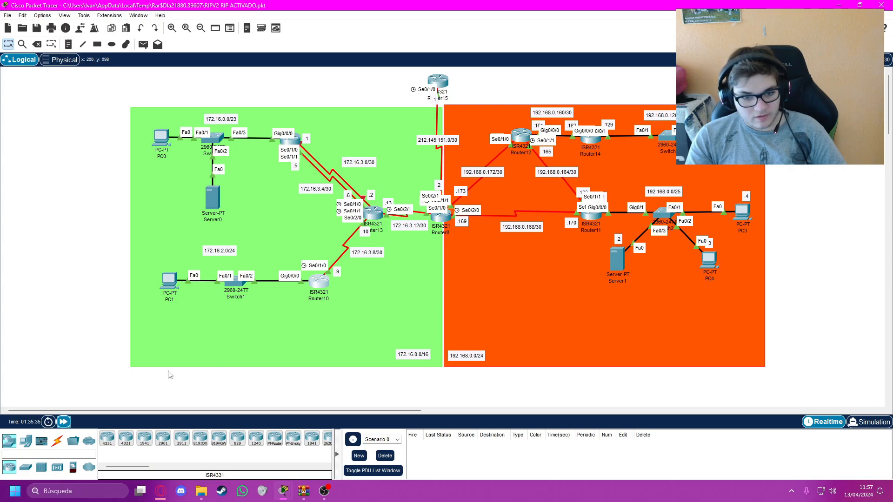
Return to Router10's command line, re-enter privileged mode, and run show ip route again to recheck its routes
{"action": "left_click", "coordinate": [324, 285]}
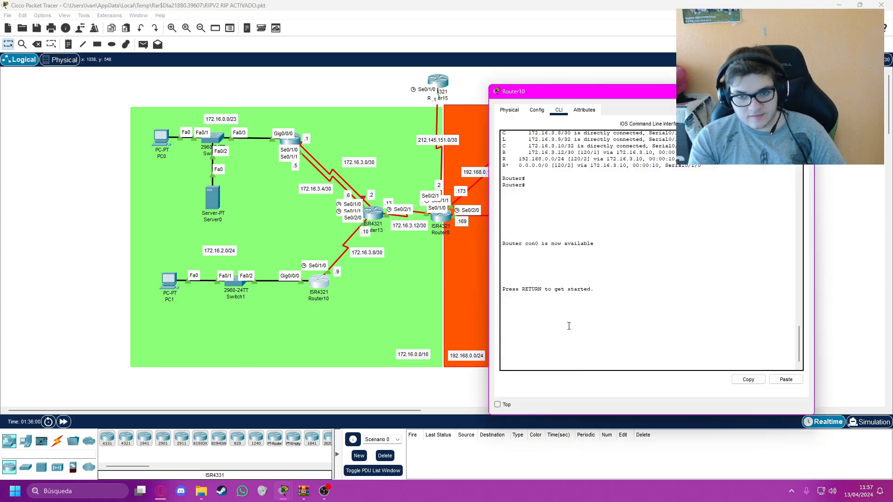
{"action": "key", "text": "Return"}
{"action": "key", "text": "Return"}
{"action": "key", "text": "Return"}
{"action": "key", "text": "Return"}
{"action": "type", "text": "enable"}
{"action": "key", "text": "Return"}
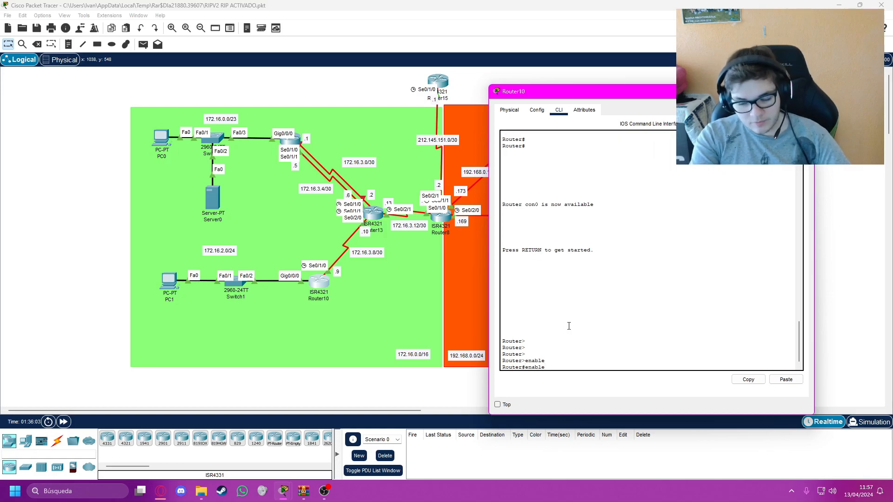
{"action": "type", "text": "sho "}
{"action": "type", "text": " ip route"}
{"action": "key", "text": "Return"}
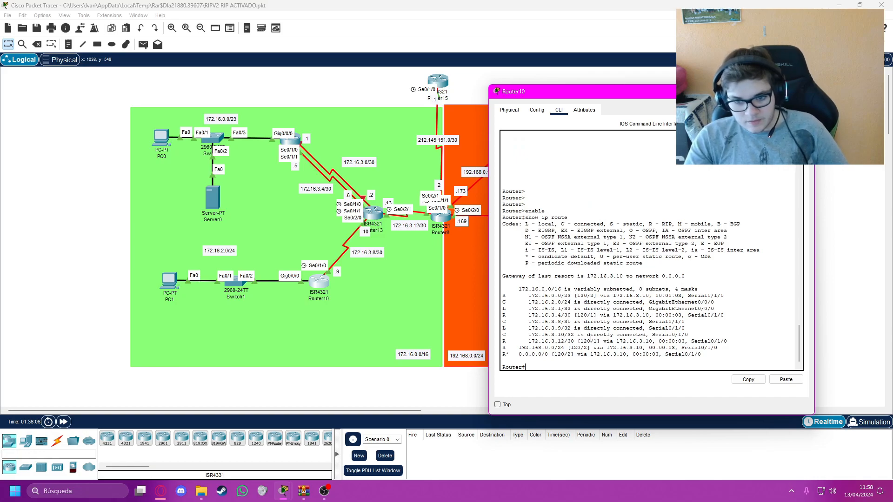
Examine the refreshed route entries in Router10's table against the topology, highlighting them and repositioning the router window
{"action": "left_click_drag", "start_coordinate": [525, 314], "coordinate": [719, 348]}
{"action": "left_click_drag", "start_coordinate": [503, 294], "coordinate": [525, 367]}
{"action": "left_click", "coordinate": [721, 342]}
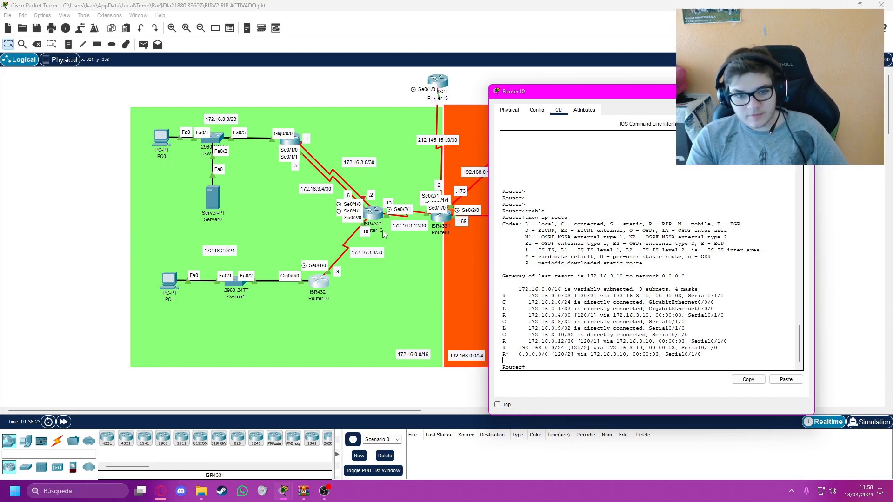
{"action": "left_click_drag", "start_coordinate": [682, 91], "coordinate": [632, 97]}
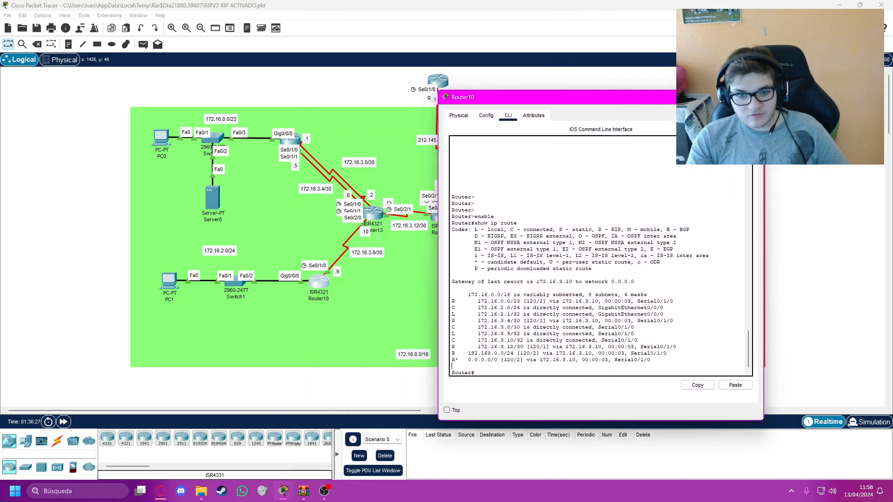